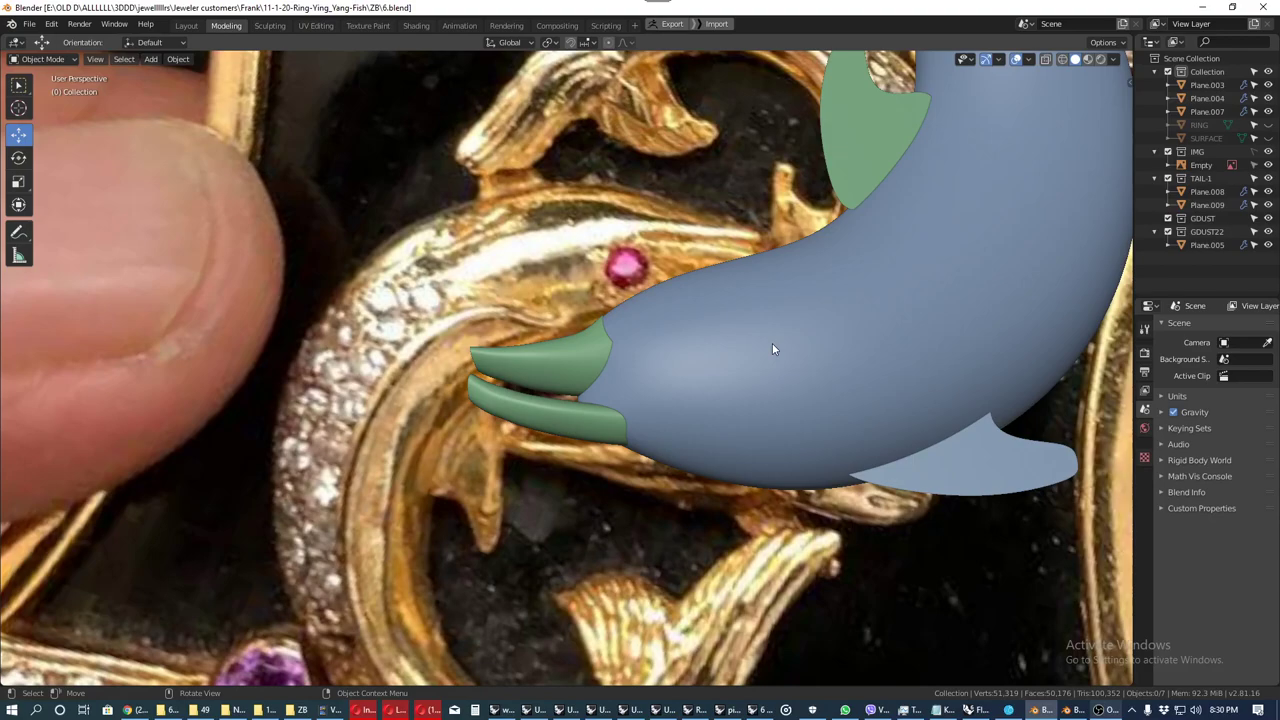
Step: Zoom in from Top Orthographic view and select the green jaw mesh Plane.005
{"action": "scroll", "coordinate": [772, 343], "scroll_direction": "down", "scroll_amount": 4}
{"action": "middle_click_drag", "start_coordinate": [613, 371], "coordinate": [624, 386]}
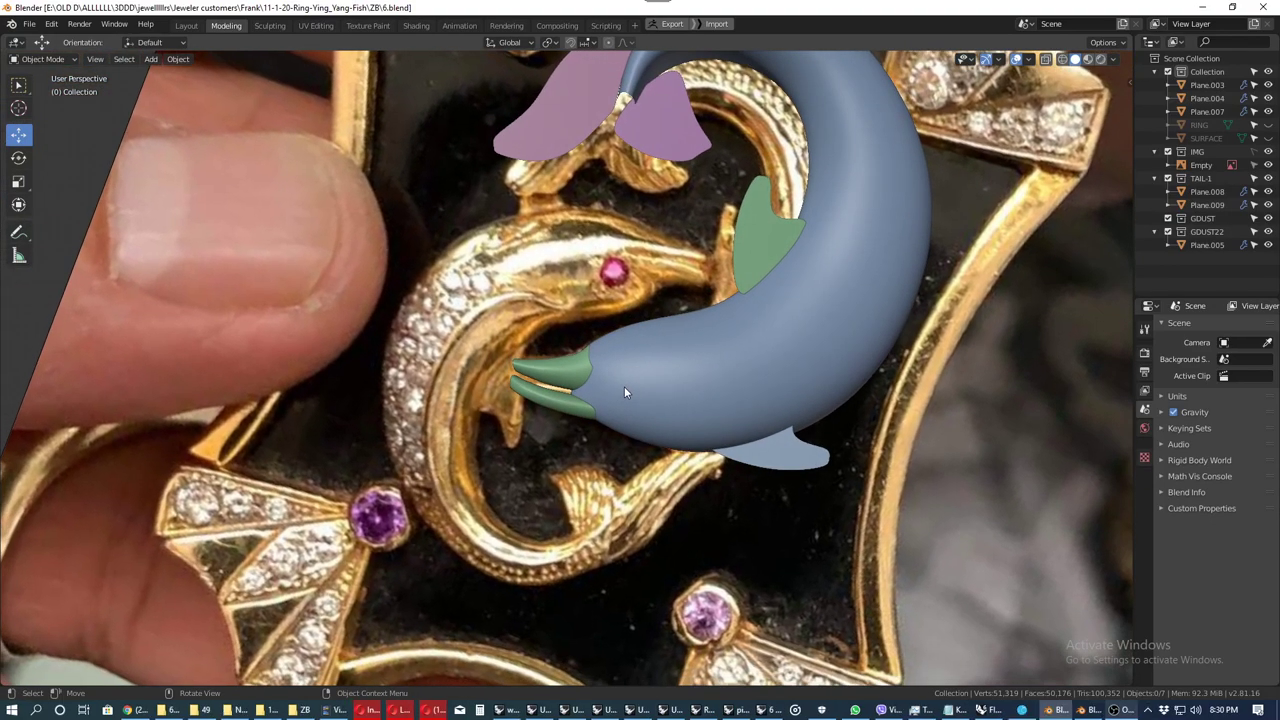
{"action": "scroll", "coordinate": [625, 385], "scroll_direction": "up", "scroll_amount": 1}
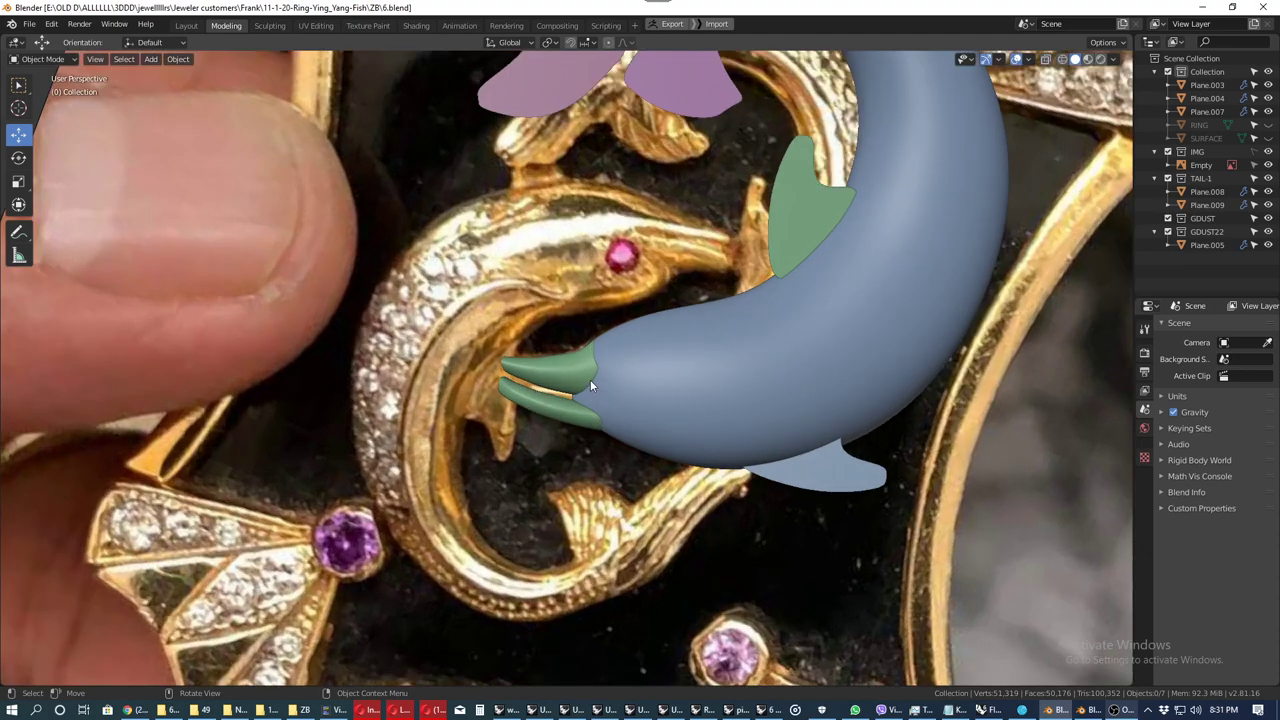
{"action": "key", "text": "KP_7"}
{"action": "scroll", "coordinate": [568, 378], "scroll_direction": "up", "scroll_amount": 1}
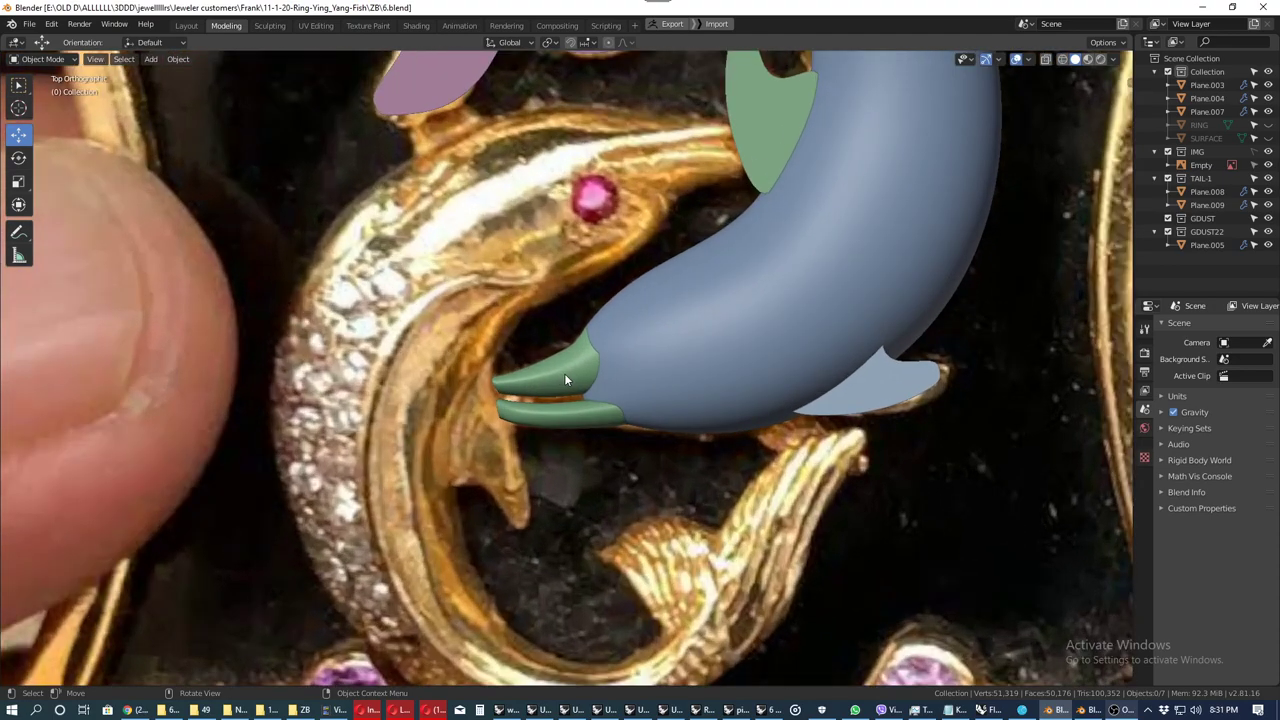
{"action": "scroll", "coordinate": [564, 373], "scroll_direction": "up", "scroll_amount": 1}
{"action": "scroll", "coordinate": [566, 378], "scroll_direction": "down", "scroll_amount": 2}
{"action": "scroll", "coordinate": [611, 402], "scroll_direction": "up", "scroll_amount": 1}
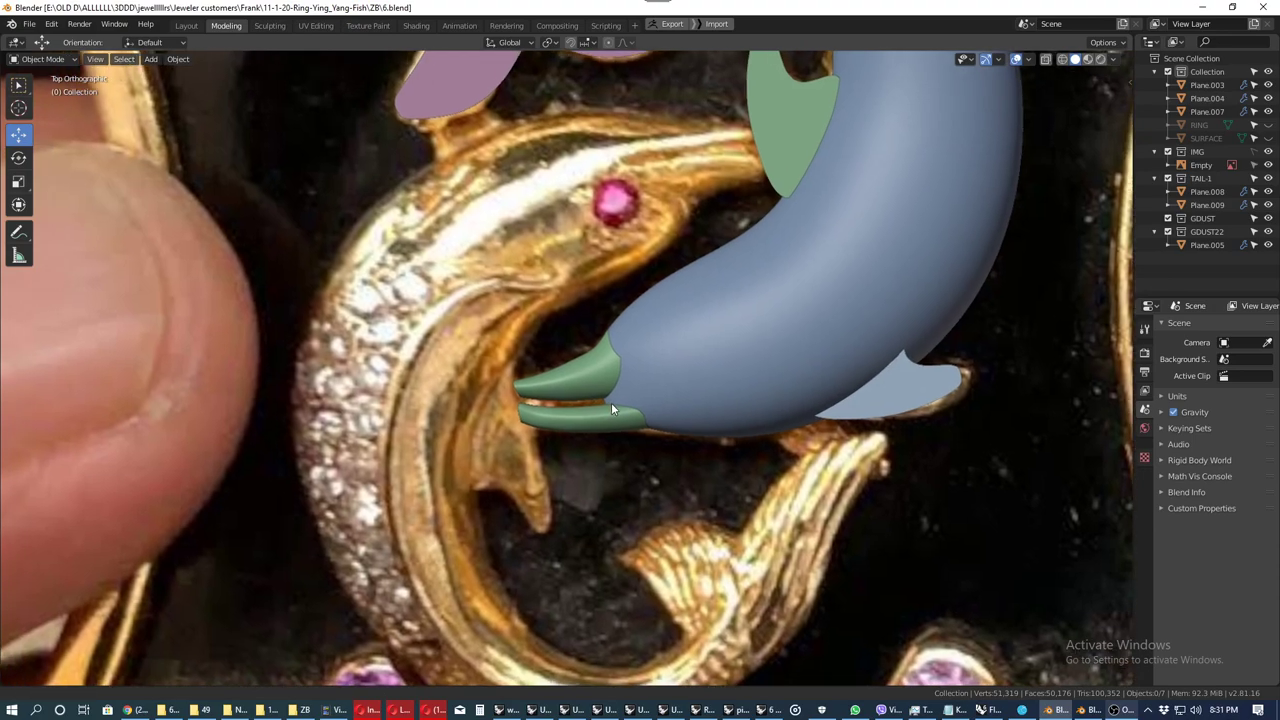
{"action": "scroll", "coordinate": [596, 377], "scroll_direction": "up", "scroll_amount": 1}
{"action": "scroll", "coordinate": [597, 383], "scroll_direction": "up", "scroll_amount": 1}
{"action": "left_click", "coordinate": [597, 386]}
{"action": "scroll", "coordinate": [596, 404], "scroll_direction": "up", "scroll_amount": 1}
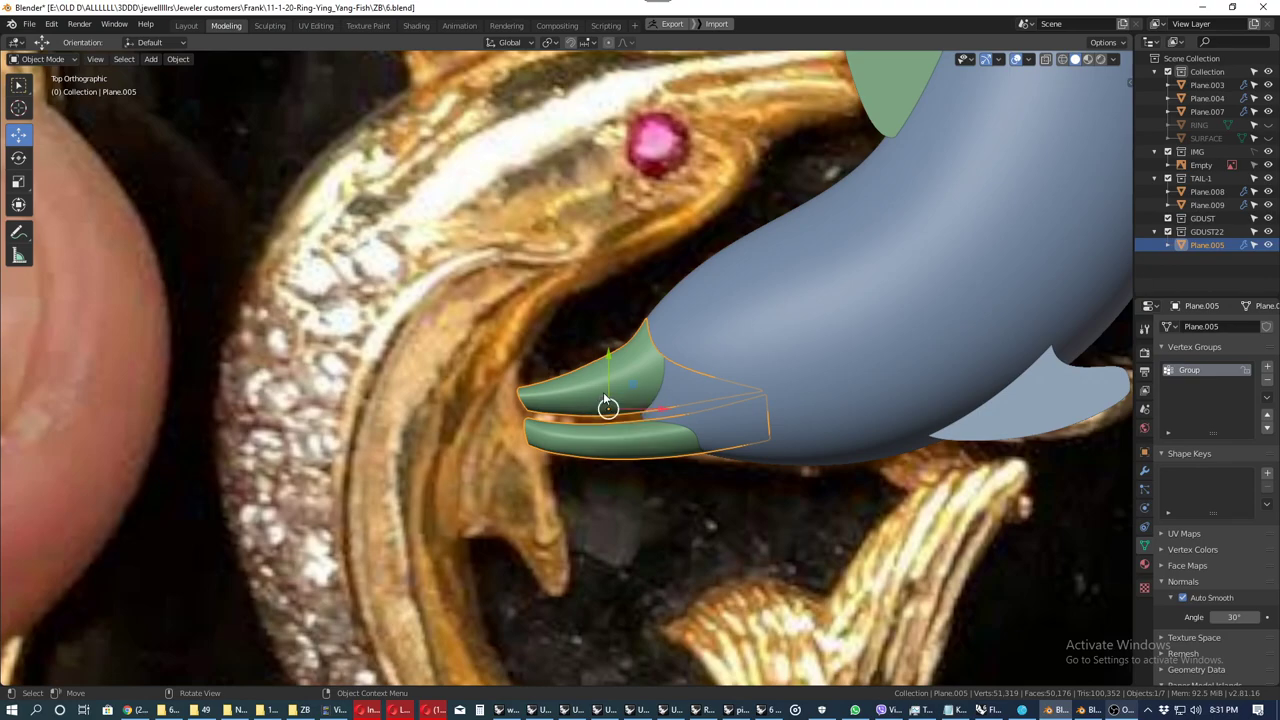
Step: Separate the jaw mesh by loose parts so the lower jaw becomes its own object
{"action": "mouse_move", "coordinate": [616, 398]}
{"action": "middle_mouse_down"}
{"action": "mouse_move", "coordinate": [660, 372]}
{"action": "mouse_move", "coordinate": [668, 383]}
{"action": "mouse_move", "coordinate": [648, 415]}
{"action": "mouse_move", "coordinate": [591, 422]}
{"action": "middle_mouse_up"}
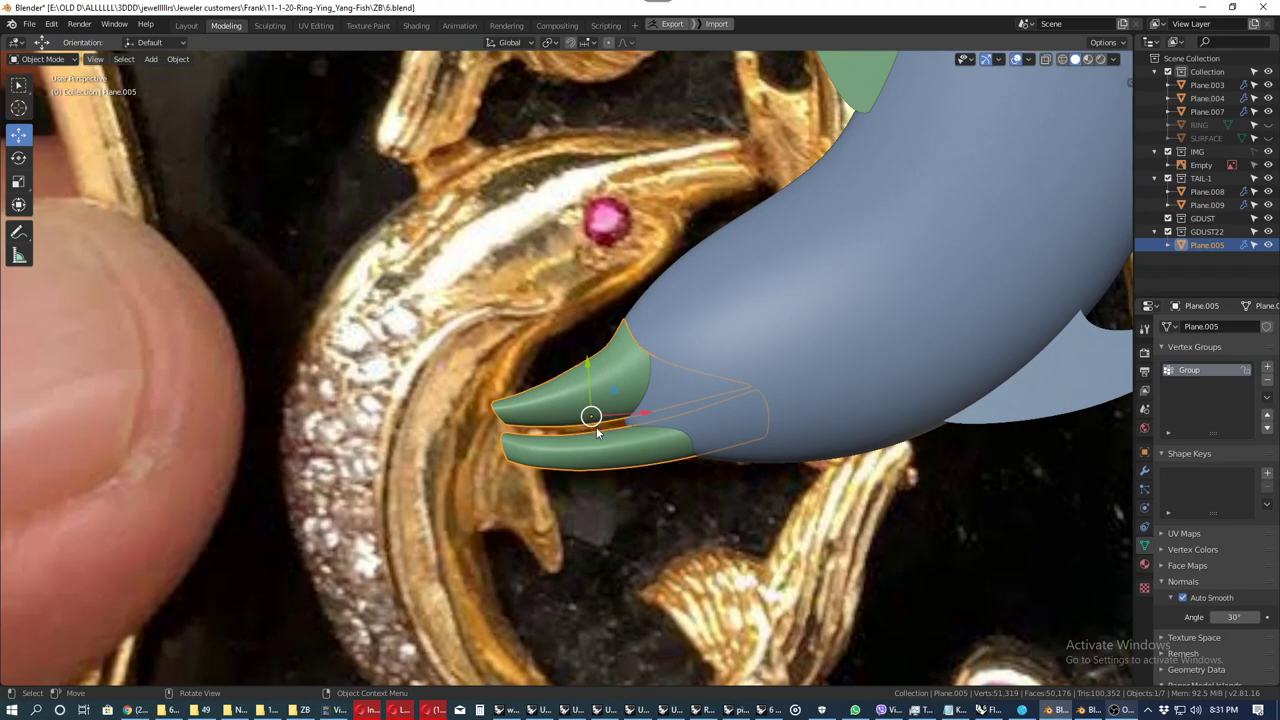
{"action": "key", "text": "Tab"}
{"action": "key", "text": "p"}
{"action": "left_click", "coordinate": [577, 457]}
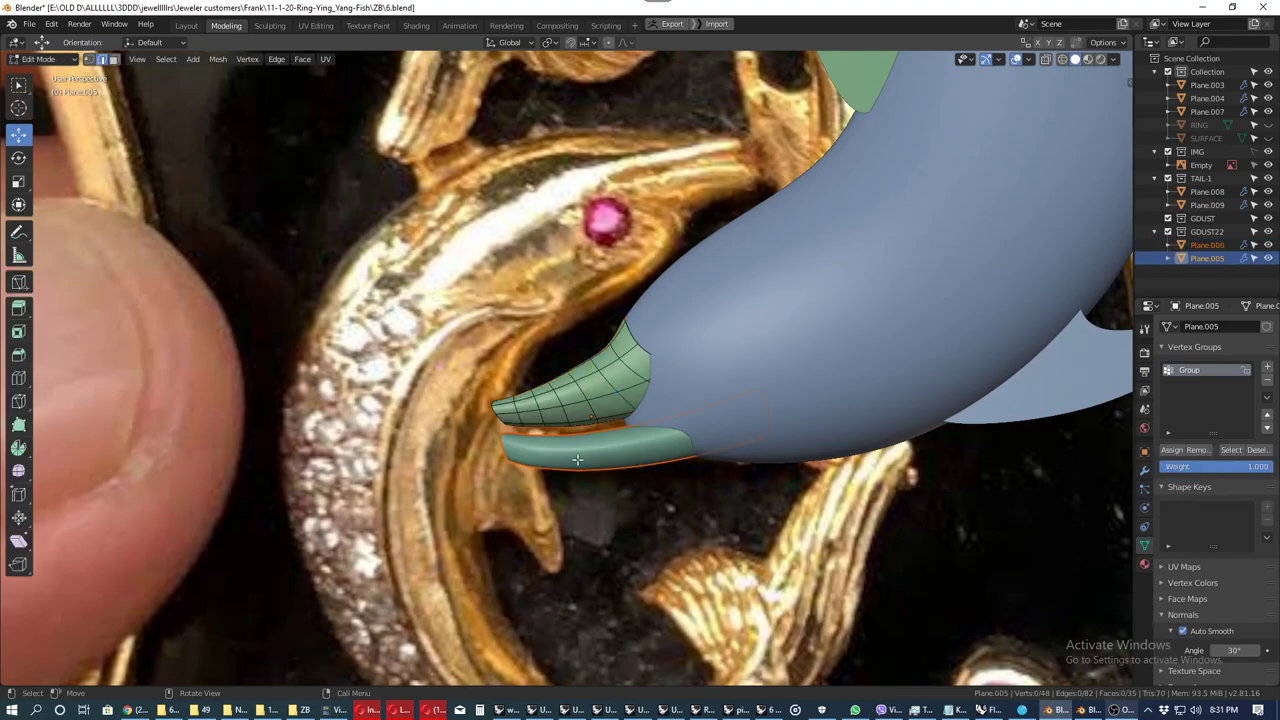
{"action": "key", "text": "Tab"}
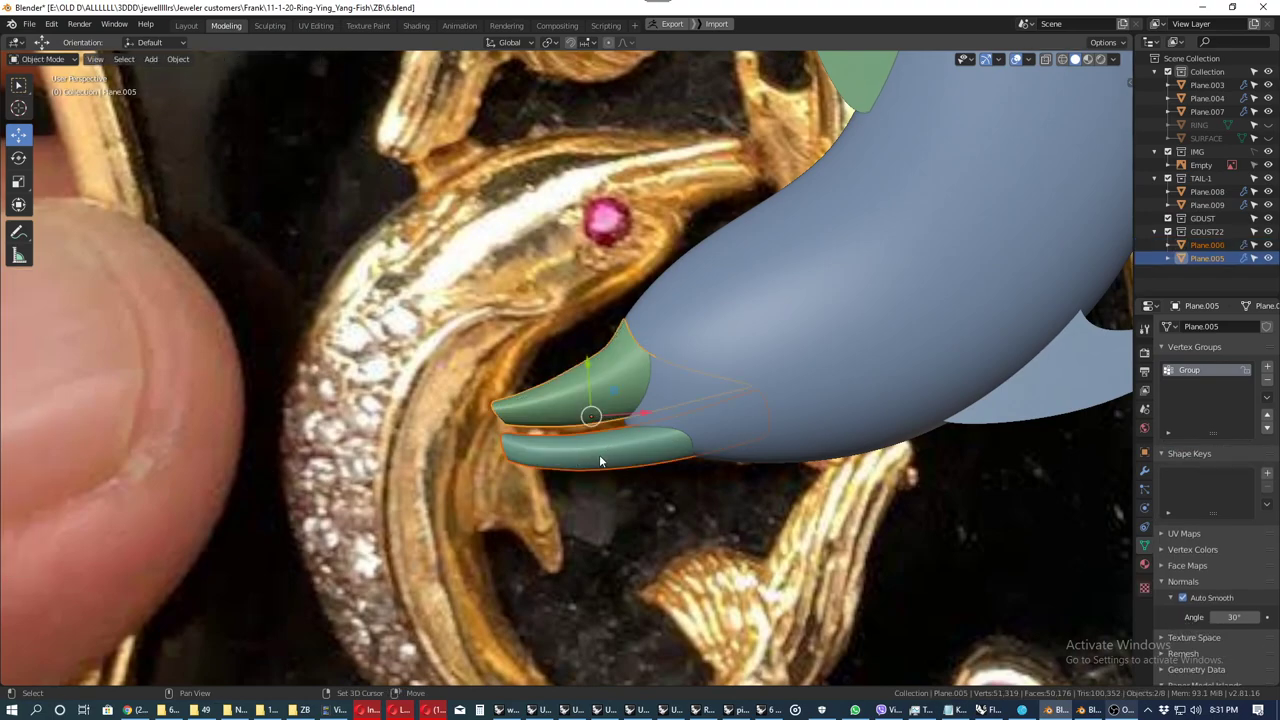
Step: Set every object's origin to its geometry, then select the upper jaw alone
{"action": "left_click", "coordinate": [600, 459]}
{"action": "key", "text": "a"}
{"action": "right_click", "coordinate": [600, 458]}
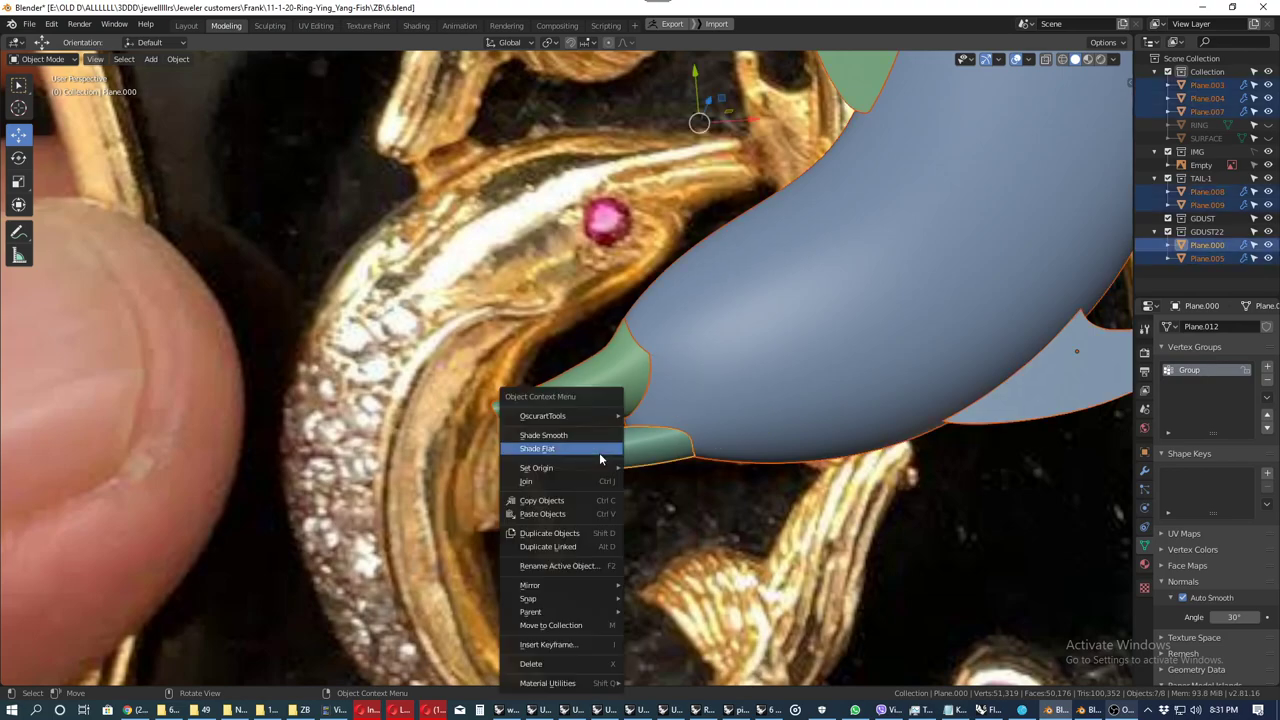
{"action": "mouse_move", "coordinate": [560, 468]}
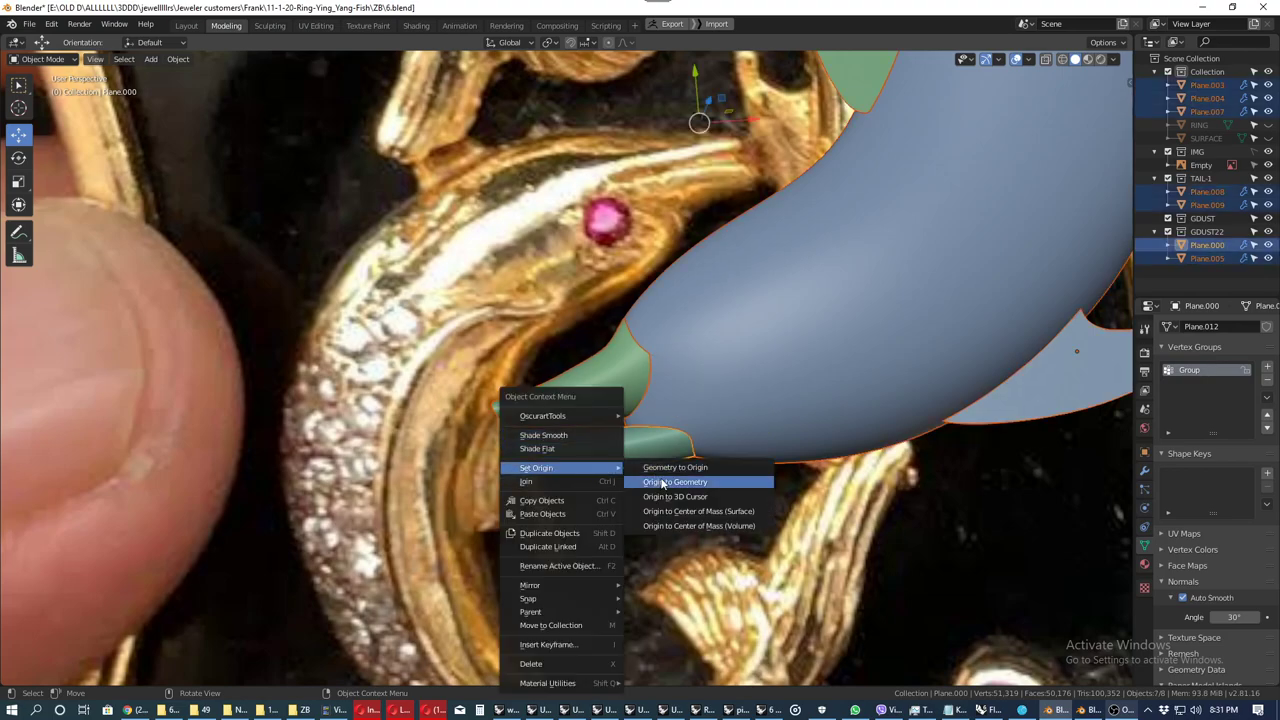
{"action": "left_click", "coordinate": [662, 484]}
{"action": "left_click", "coordinate": [614, 473]}
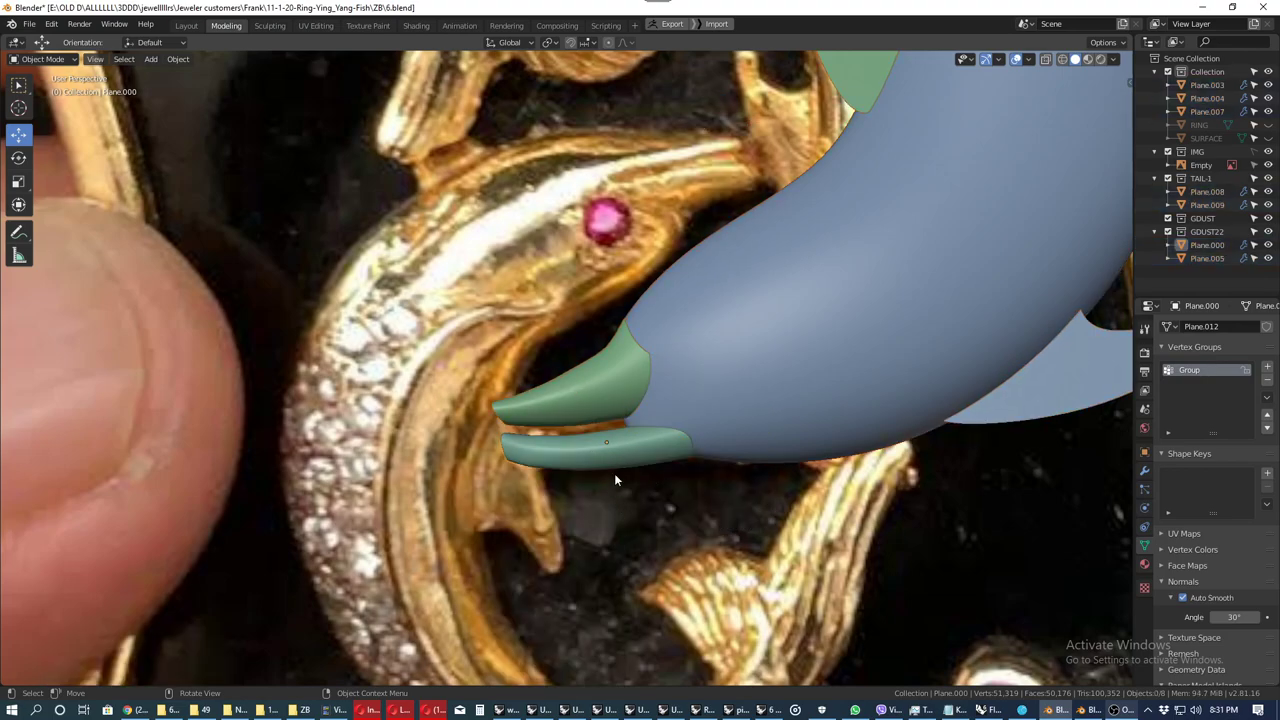
{"action": "left_click", "coordinate": [592, 407]}
{"action": "mouse_move", "coordinate": [584, 443]}
{"action": "middle_mouse_down"}
{"action": "mouse_move", "coordinate": [568, 455]}
{"action": "mouse_move", "coordinate": [574, 488]}
{"action": "mouse_move", "coordinate": [821, 364]}
{"action": "mouse_move", "coordinate": [488, 342]}
{"action": "mouse_move", "coordinate": [512, 316]}
{"action": "middle_mouse_up"}
Step: Save the model, then save a new incremented version as 7.blend
{"action": "key", "text": "Tab"}
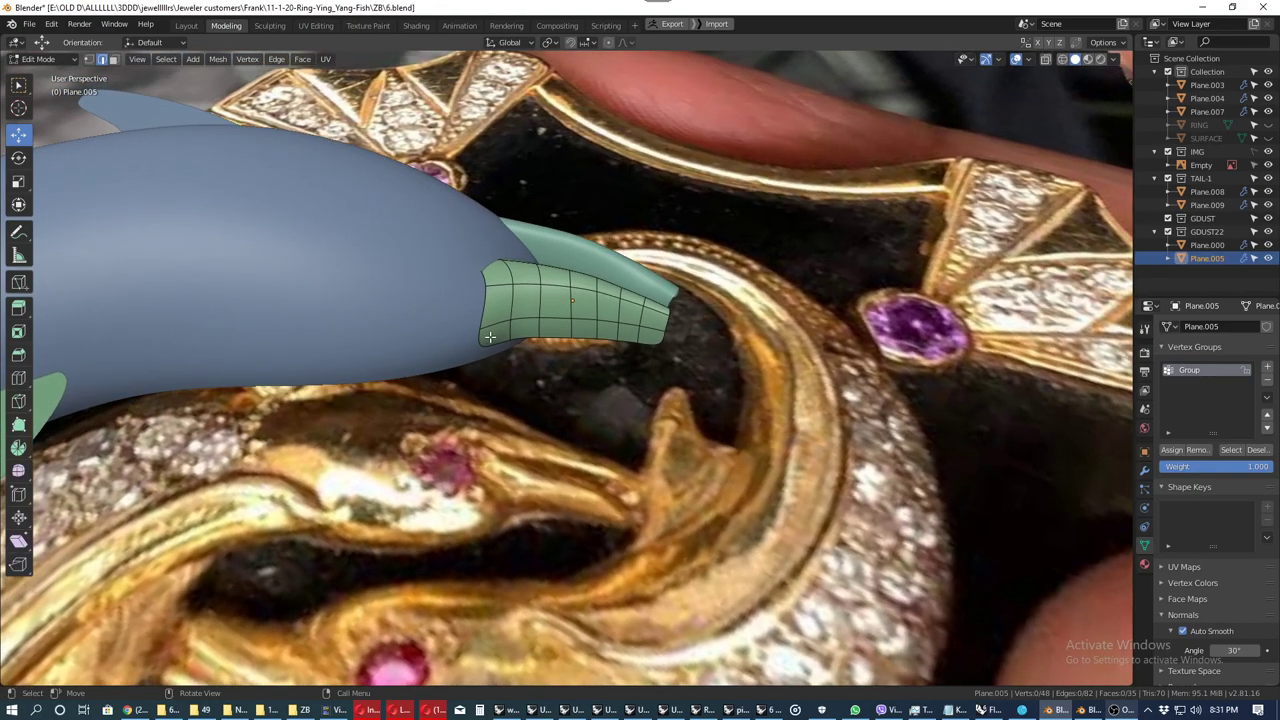
{"action": "key", "text": "ctrl+s"}
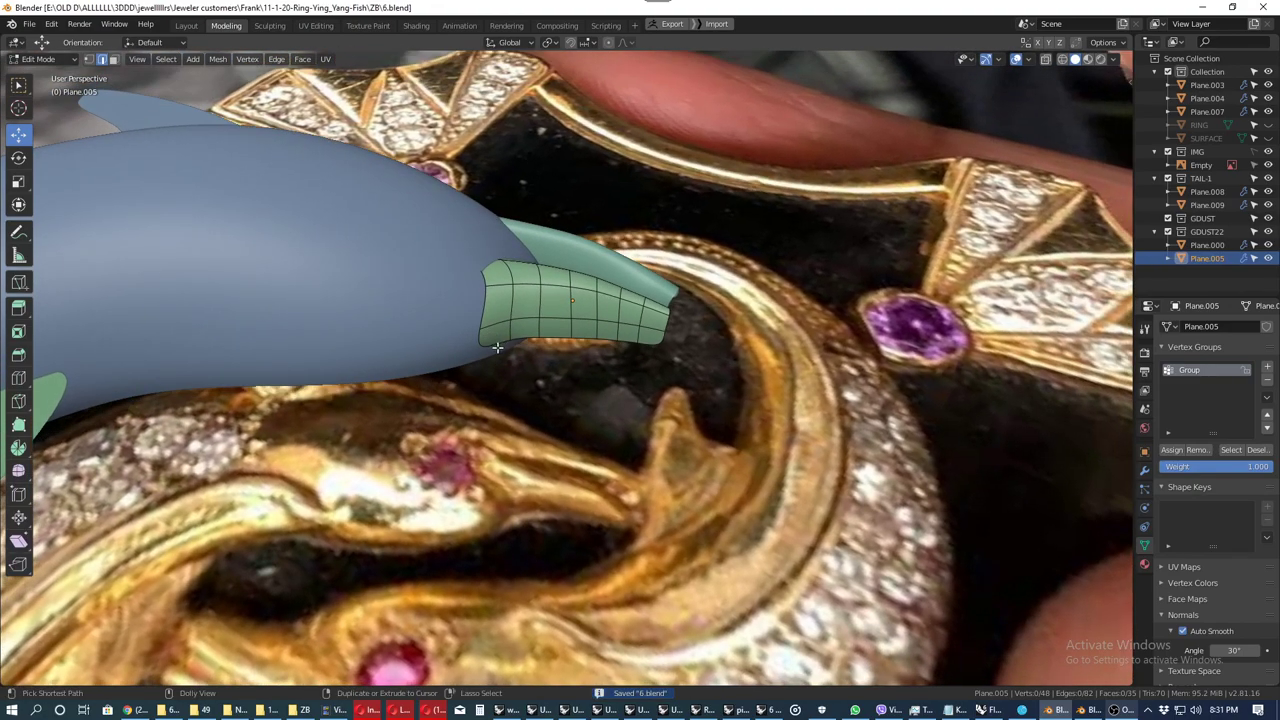
{"action": "key", "text": "ctrl+shift+s"}
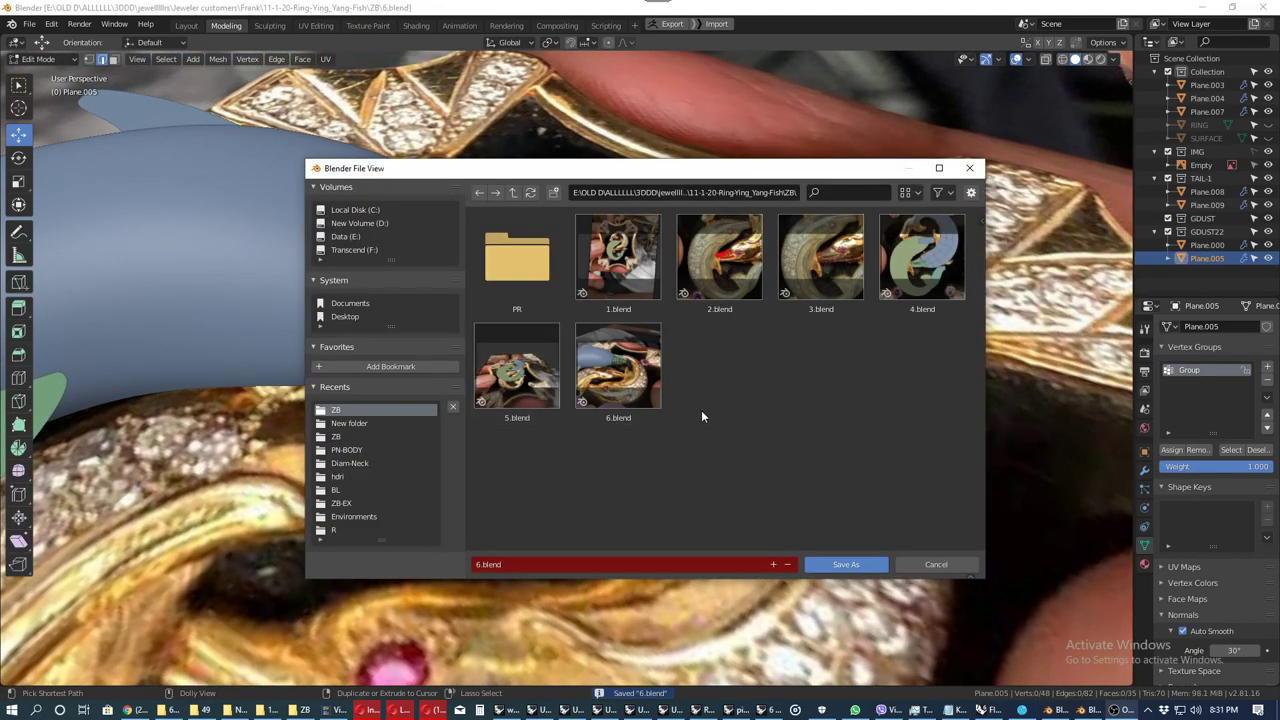
{"action": "key", "text": "KP_Add"}
{"action": "key", "text": "Return"}
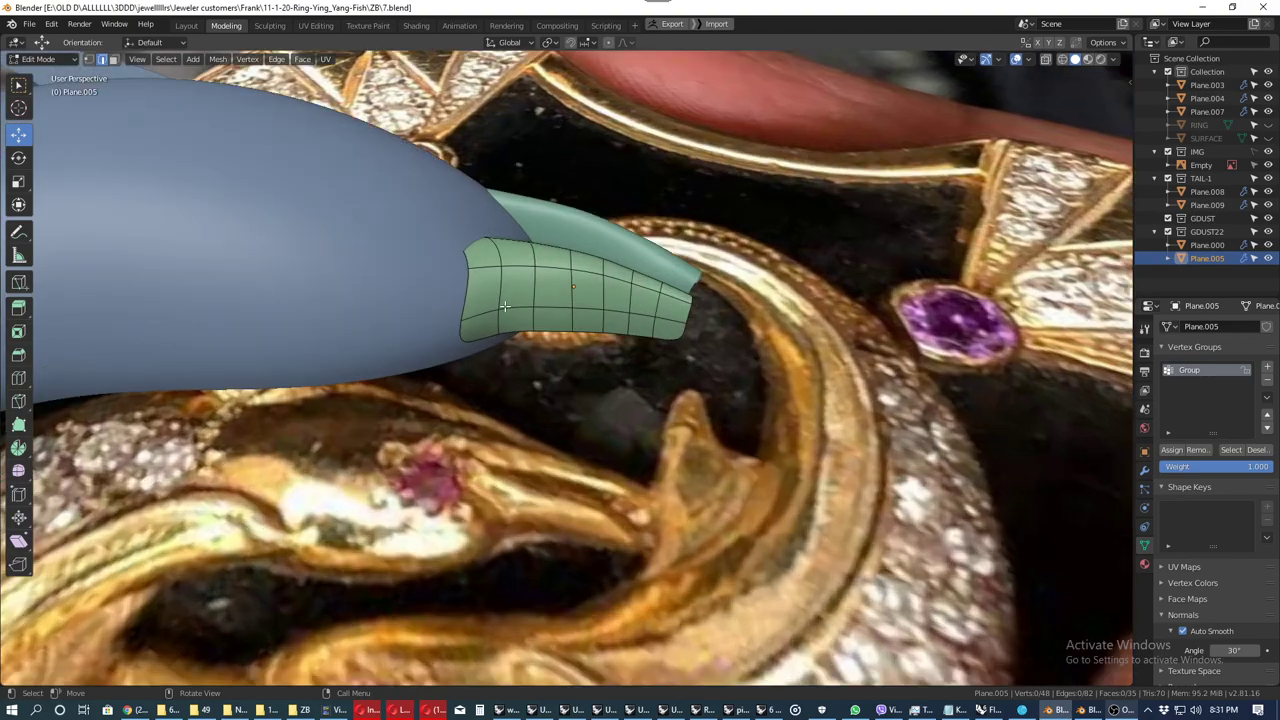
{"action": "mouse_move", "coordinate": [596, 414]}
{"action": "middle_mouse_down"}
{"action": "mouse_move", "coordinate": [472, 328]}
{"action": "mouse_move", "coordinate": [515, 328]}
{"action": "mouse_move", "coordinate": [492, 336]}
{"action": "middle_mouse_up"}
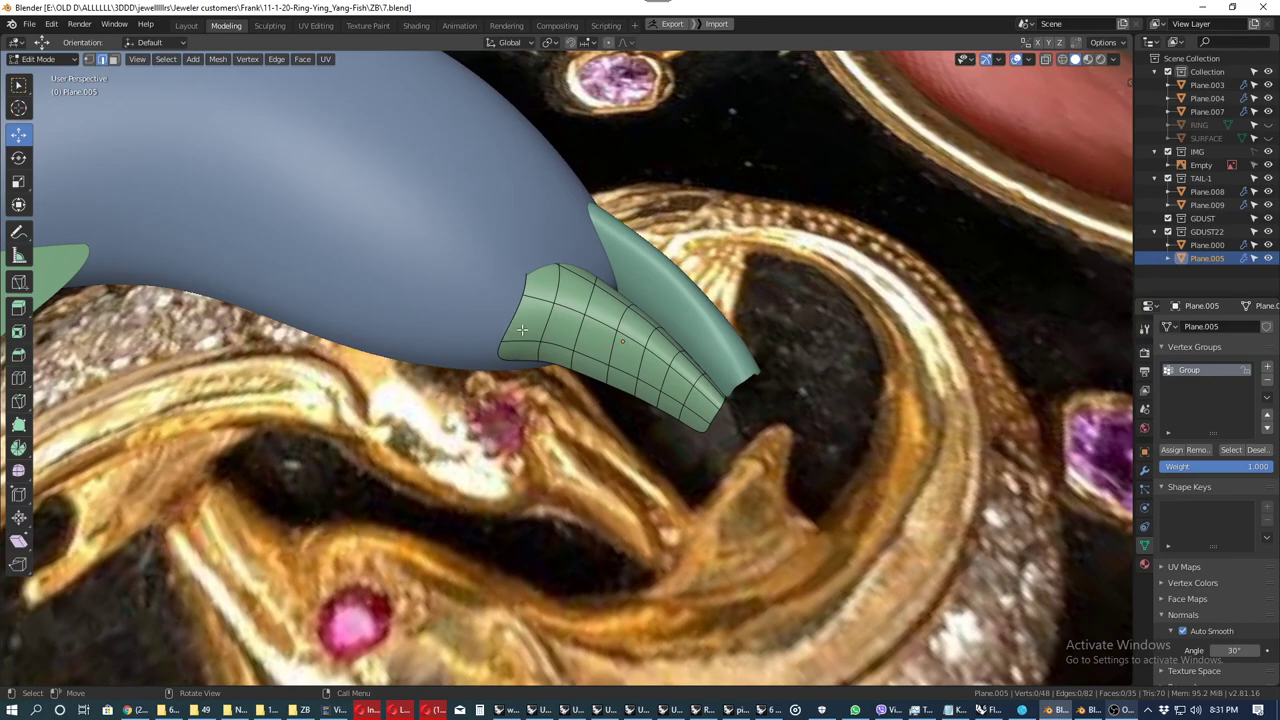
Step: Move two selected edges on the upper jaw to reshape its edge
{"action": "left_click", "coordinate": [511, 320]}
{"action": "left_click", "coordinate": [499, 360], "text": "shift"}
{"action": "mouse_move", "coordinate": [499, 360]}
{"action": "middle_mouse_down"}
{"action": "mouse_move", "coordinate": [334, 456]}
{"action": "mouse_move", "coordinate": [579, 381]}
{"action": "mouse_move", "coordinate": [311, 311]}
{"action": "mouse_move", "coordinate": [508, 328]}
{"action": "mouse_move", "coordinate": [510, 305]}
{"action": "middle_mouse_up"}
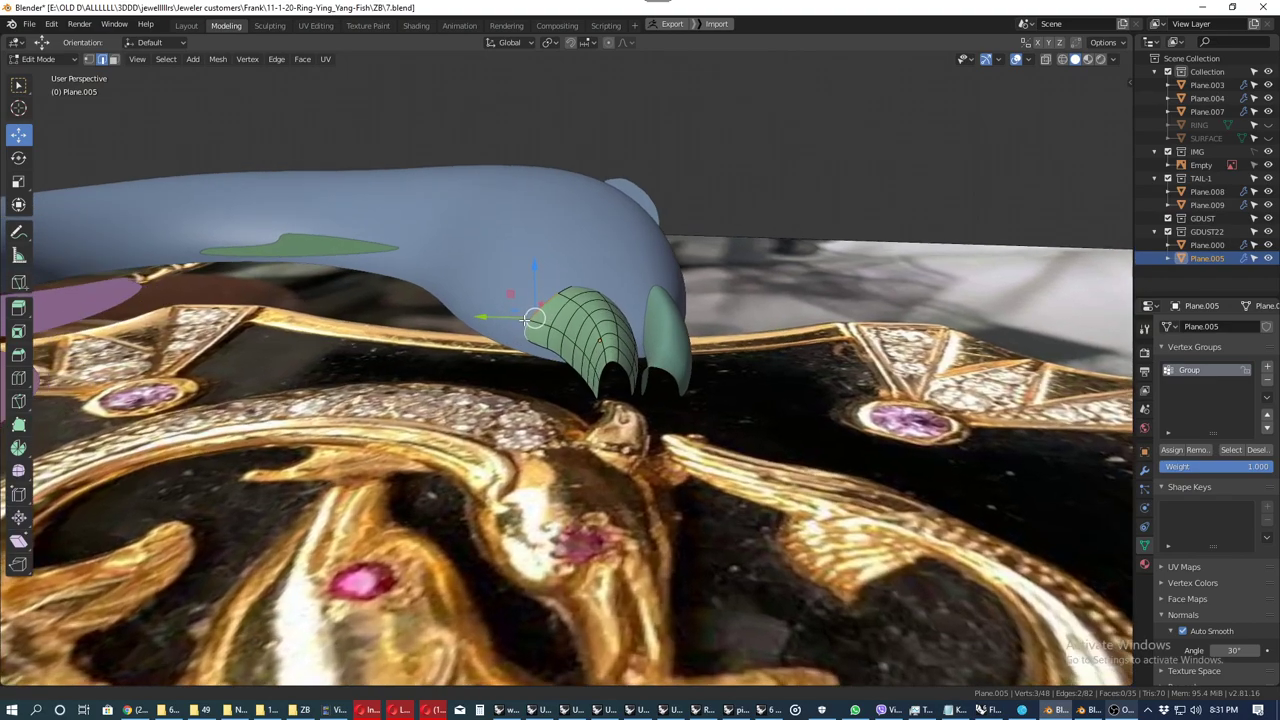
{"action": "key", "text": "g"}
{"action": "left_click", "coordinate": [505, 310]}
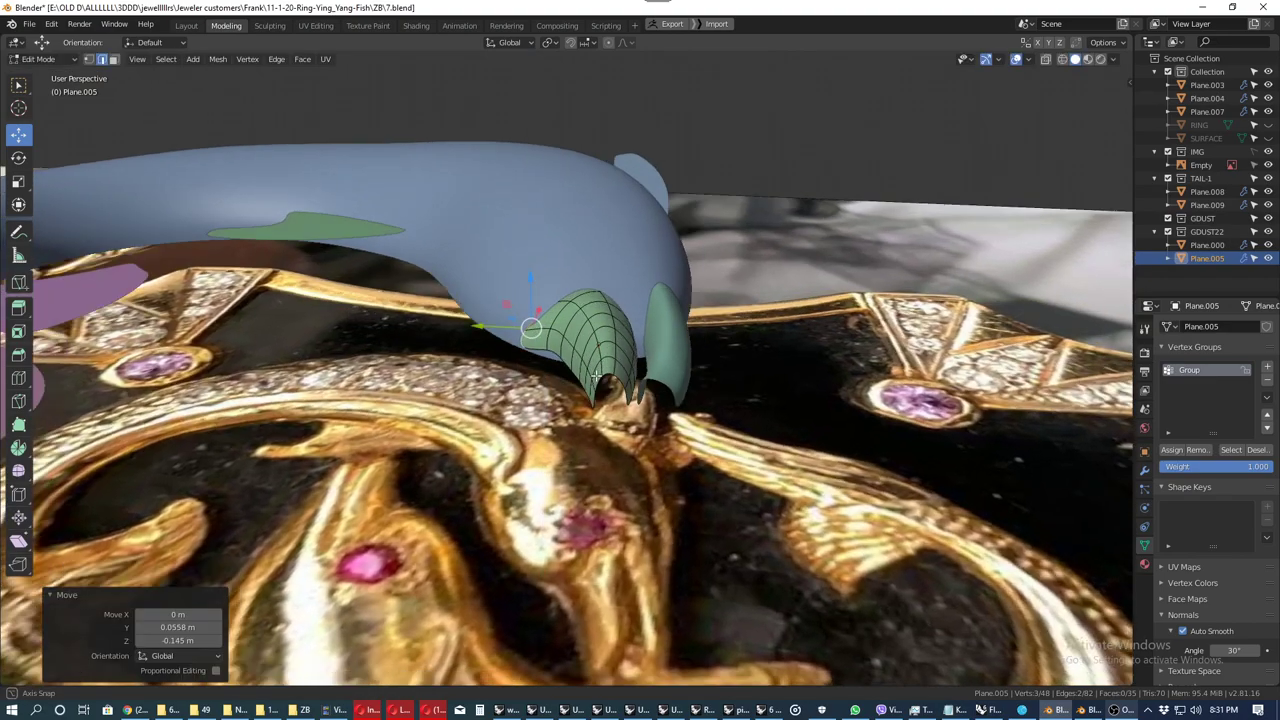
{"action": "mouse_move", "coordinate": [505, 310]}
{"action": "middle_mouse_down"}
{"action": "mouse_move", "coordinate": [509, 432]}
{"action": "mouse_move", "coordinate": [526, 432]}
{"action": "mouse_move", "coordinate": [522, 410]}
{"action": "middle_mouse_up"}
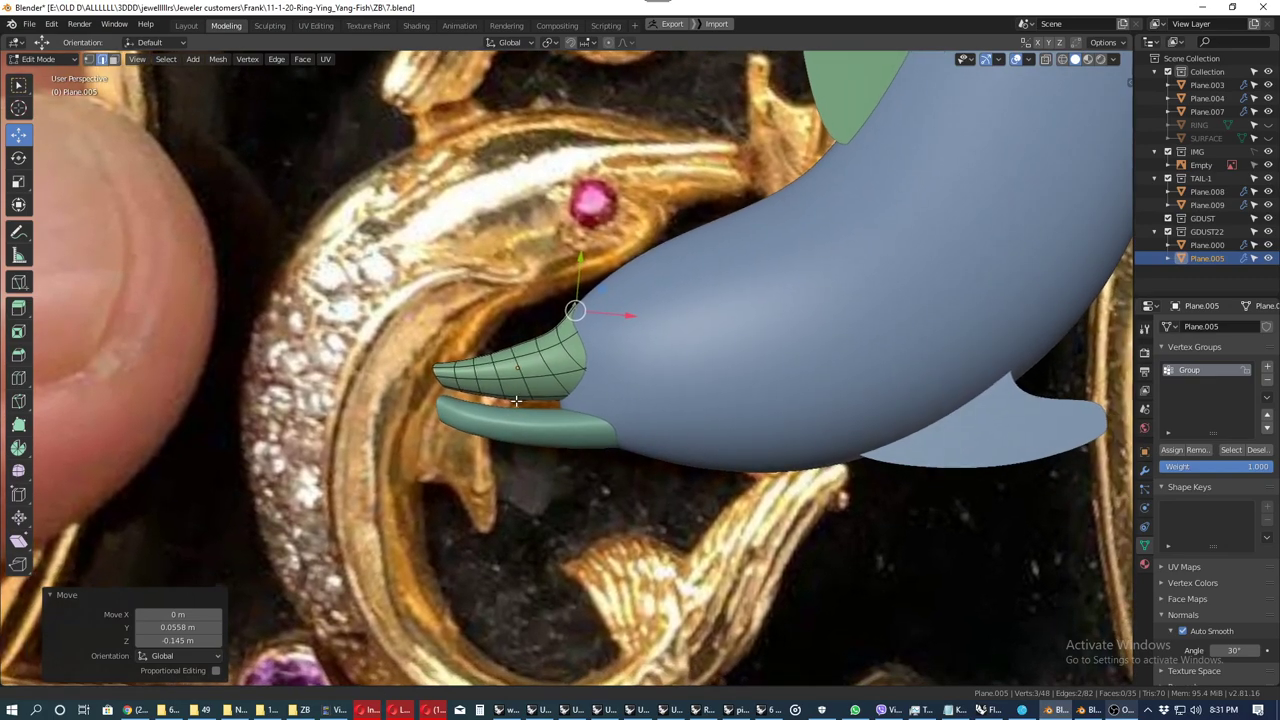
Step: In top view, move both jaws together further out along the snout, then edit them
{"action": "key", "text": "Tab"}
{"action": "left_click", "coordinate": [518, 430], "text": "shift"}
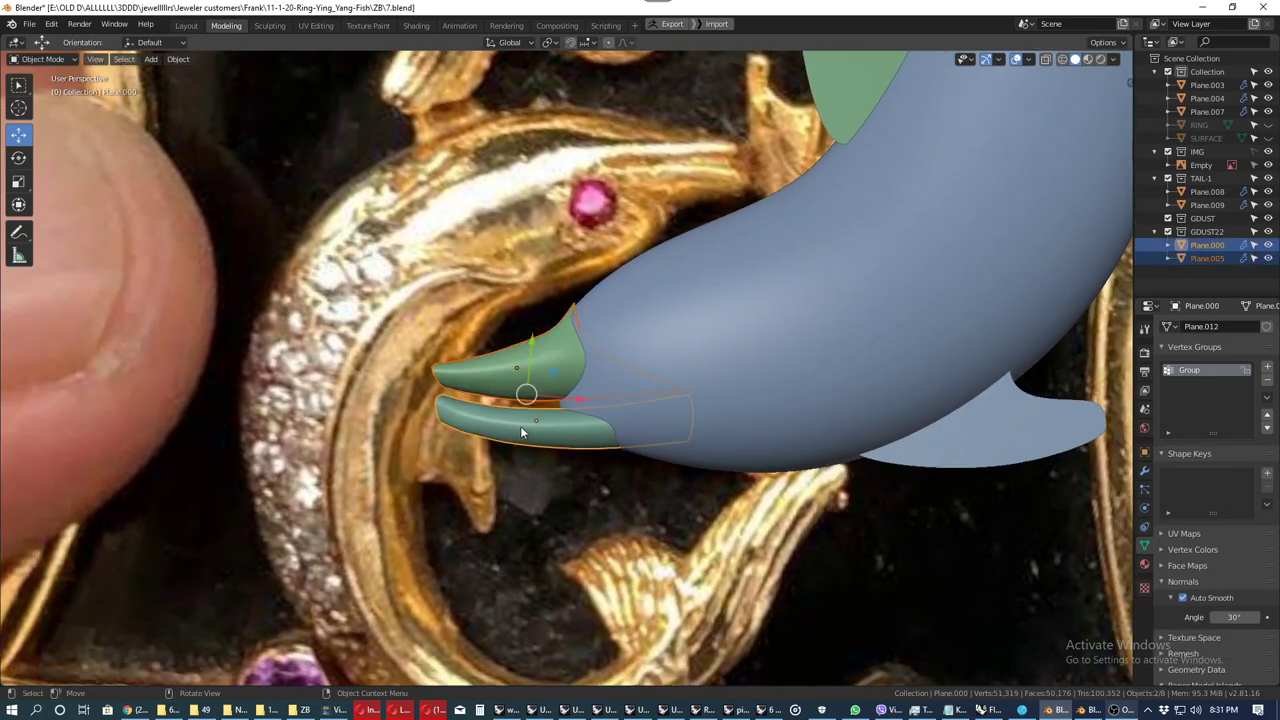
{"action": "key", "text": "KP_7"}
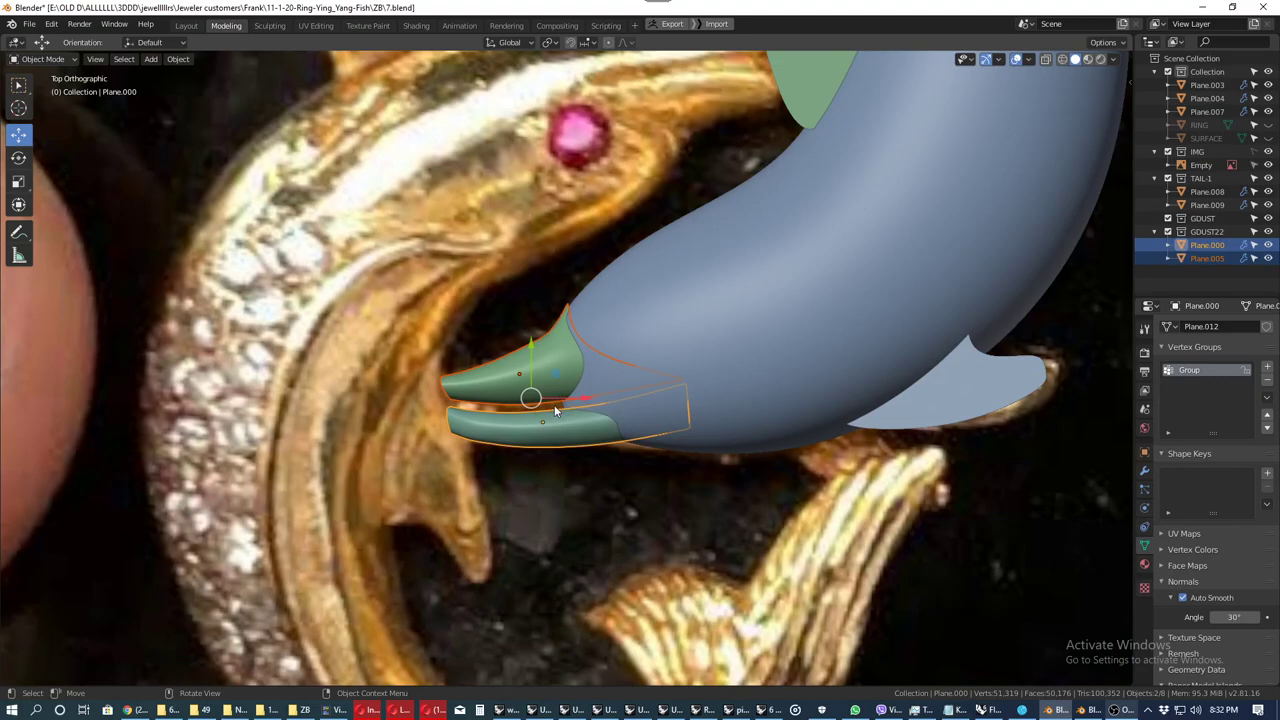
{"action": "key", "text": "g"}
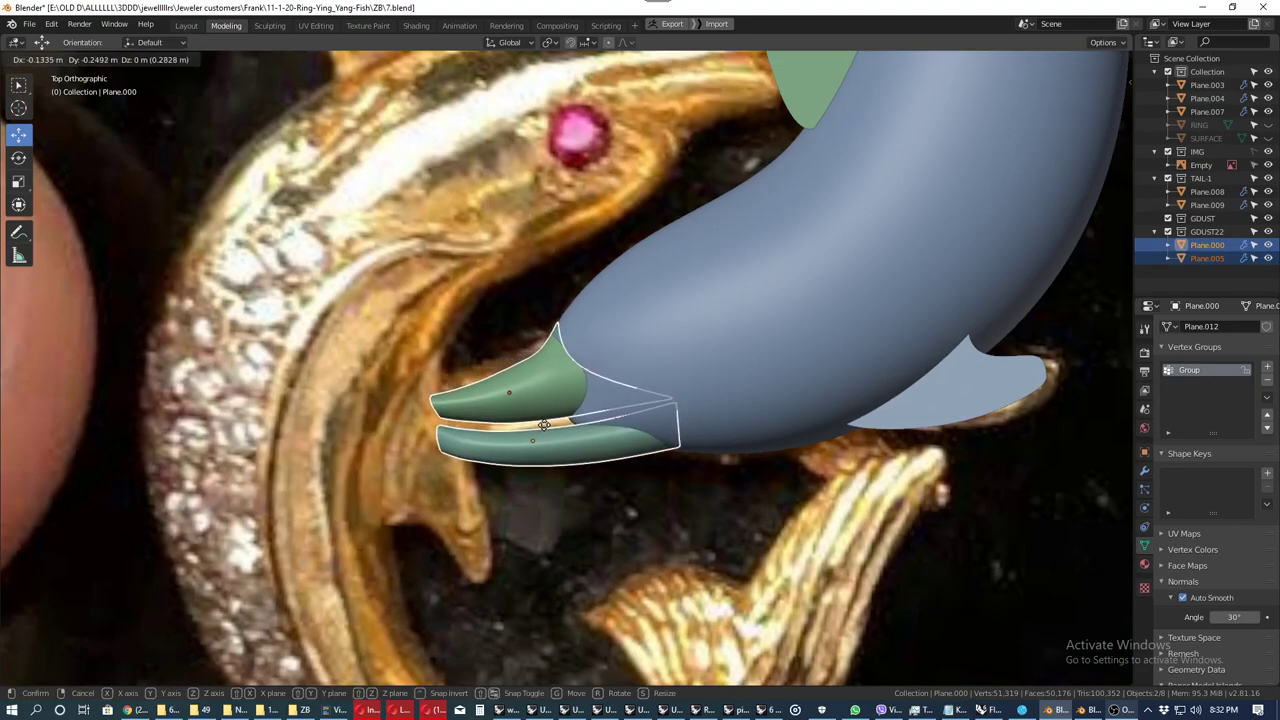
{"action": "left_click", "coordinate": [544, 425]}
{"action": "mouse_move", "coordinate": [544, 425]}
{"action": "middle_mouse_down"}
{"action": "mouse_move", "coordinate": [687, 360]}
{"action": "mouse_move", "coordinate": [602, 386]}
{"action": "mouse_move", "coordinate": [437, 481]}
{"action": "middle_mouse_up"}
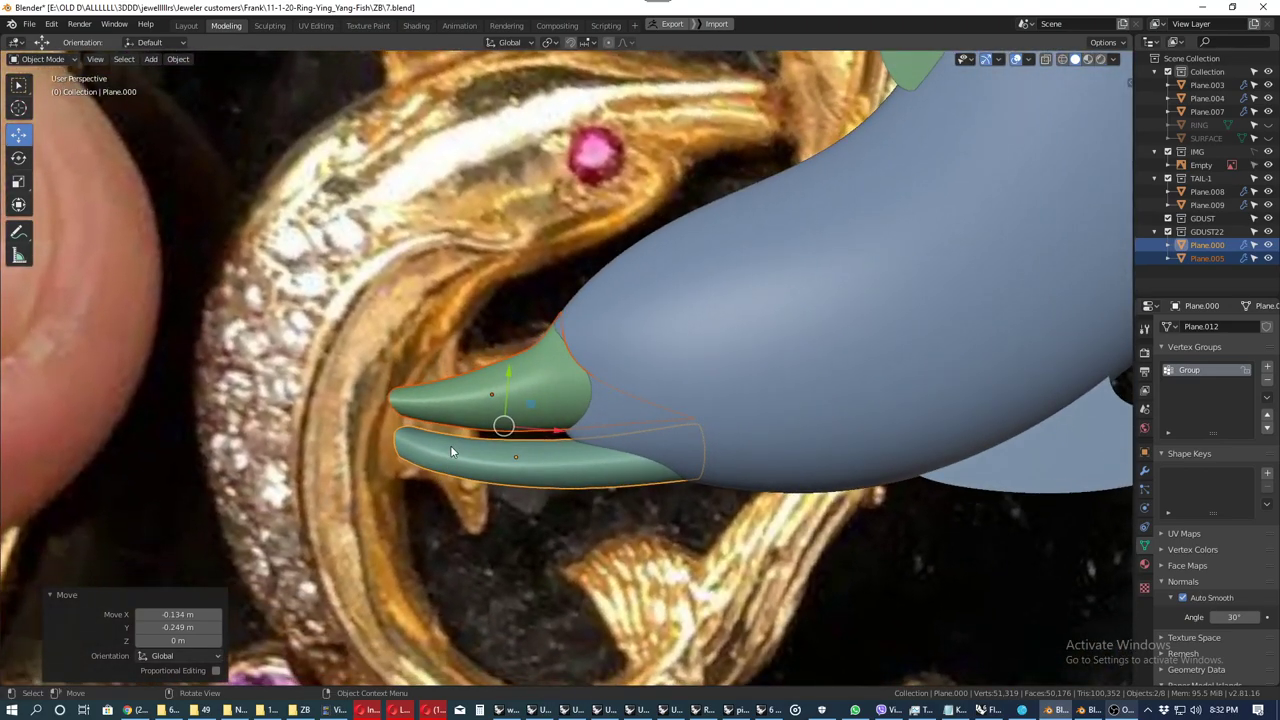
{"action": "key", "text": "Tab"}
{"action": "mouse_move", "coordinate": [469, 428]}
{"action": "middle_mouse_down"}
{"action": "mouse_move", "coordinate": [486, 424]}
{"action": "mouse_move", "coordinate": [507, 465]}
{"action": "mouse_move", "coordinate": [527, 430]}
{"action": "mouse_move", "coordinate": [363, 328]}
{"action": "mouse_move", "coordinate": [494, 443]}
{"action": "mouse_move", "coordinate": [548, 425]}
{"action": "mouse_move", "coordinate": [610, 313]}
{"action": "middle_mouse_up"}
Step: With the mesh shown faceted, lower the upper jaw's top vertex and shift it back
{"action": "left_click", "coordinate": [608, 349]}
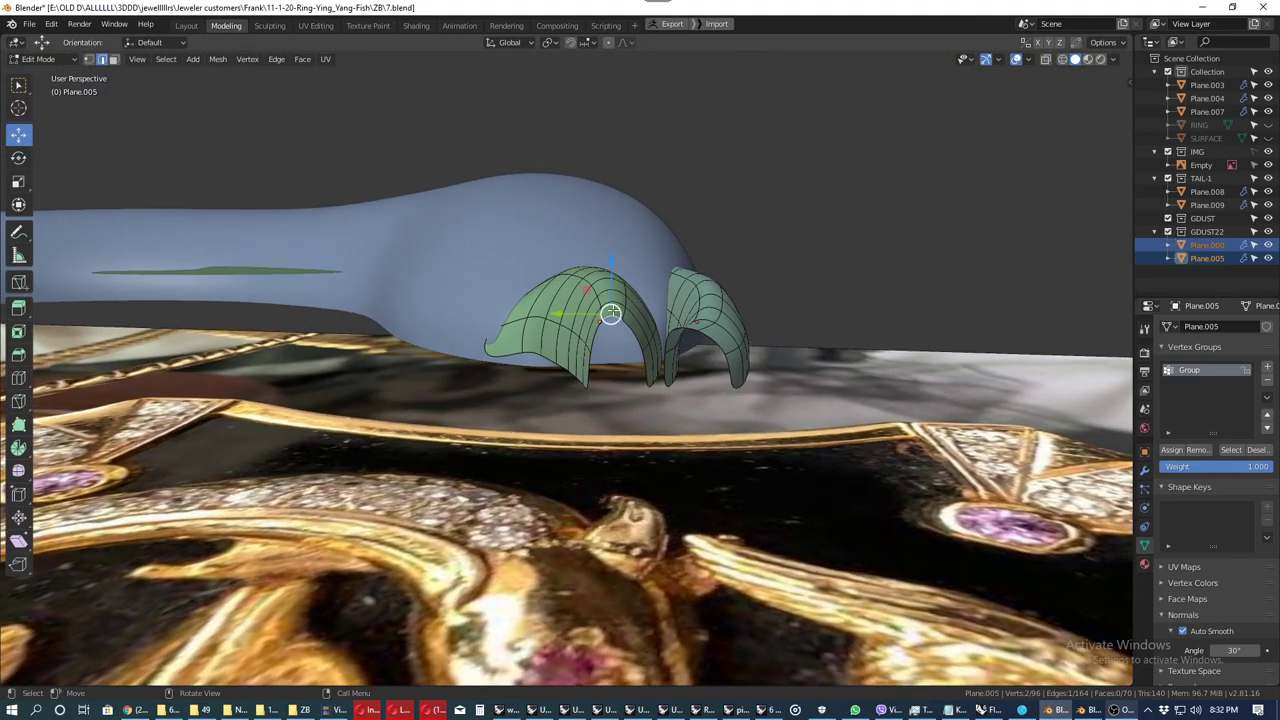
{"action": "right_click", "coordinate": [620, 300]}
{"action": "left_click", "coordinate": [617, 300]}
{"action": "left_click_drag", "start_coordinate": [610, 262], "coordinate": [613, 277]}
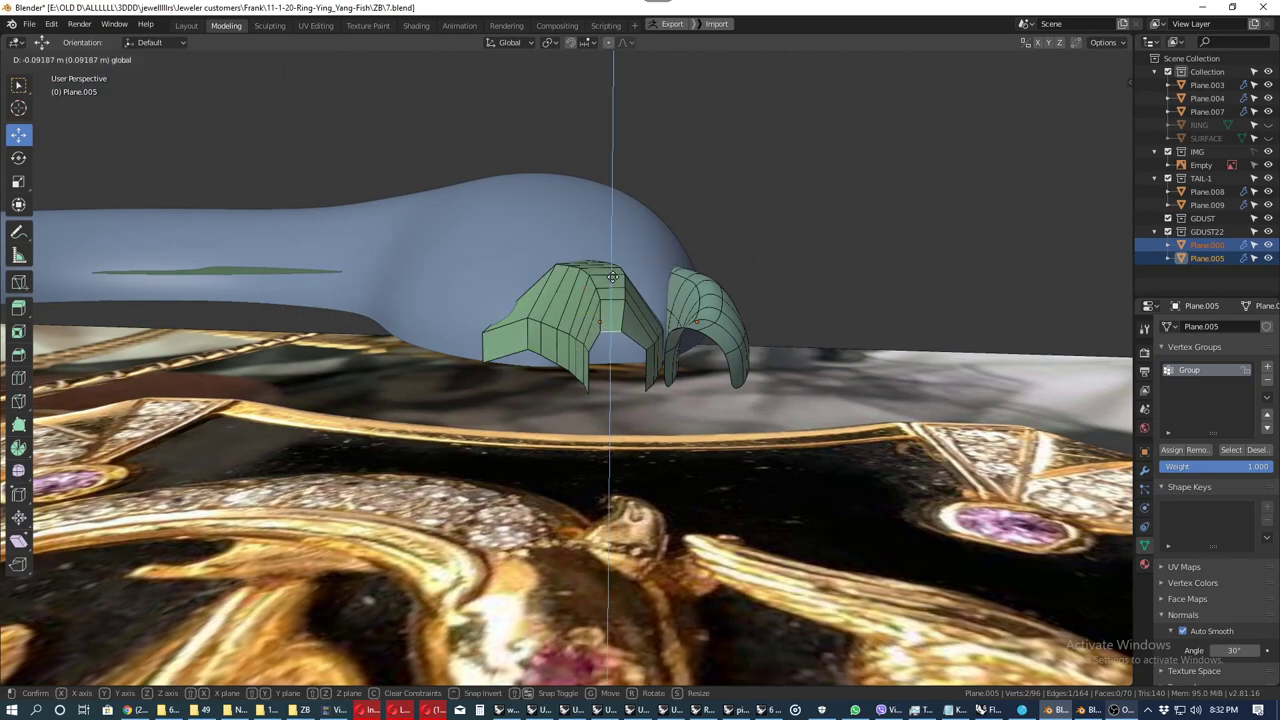
{"action": "left_click", "coordinate": [624, 298]}
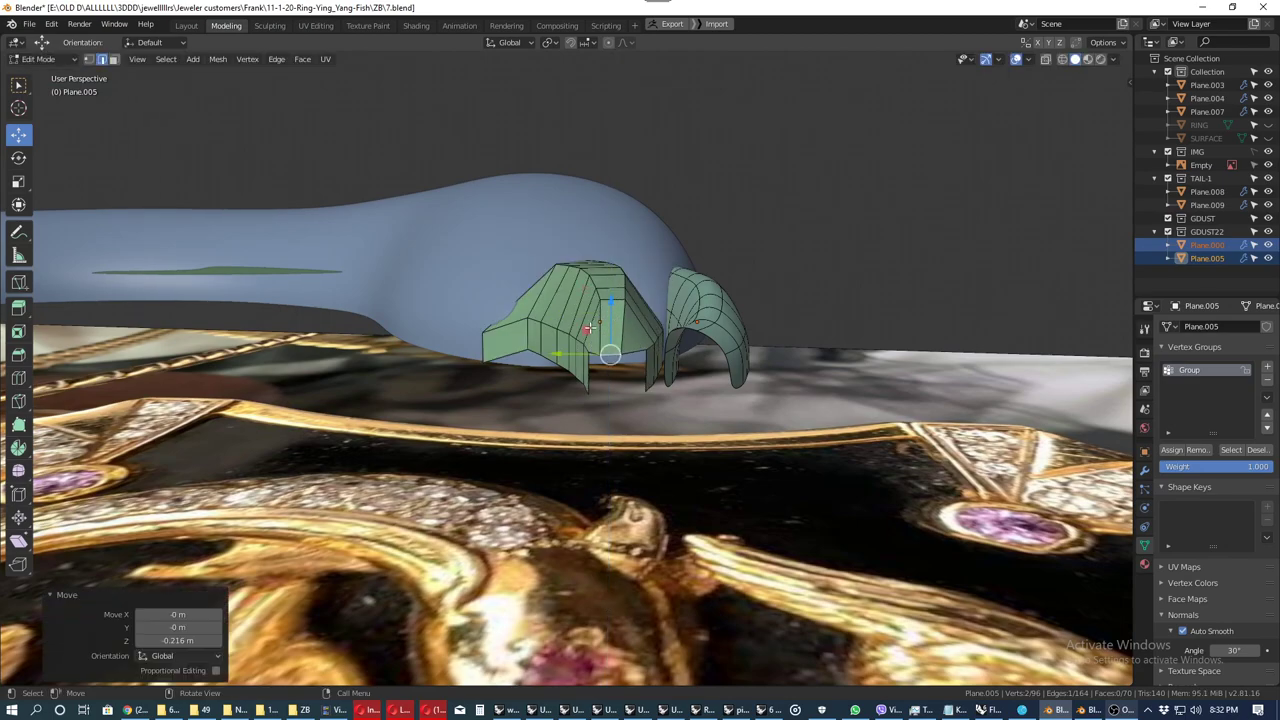
{"action": "left_click_drag", "start_coordinate": [590, 328], "coordinate": [598, 325]}
{"action": "left_click", "coordinate": [597, 321]}
Step: Pull the upper jaw tip further down, save 7.blend, and select the tip faces
{"action": "mouse_move", "coordinate": [597, 321]}
{"action": "middle_mouse_down"}
{"action": "mouse_move", "coordinate": [581, 421]}
{"action": "mouse_move", "coordinate": [604, 388]}
{"action": "middle_mouse_up"}
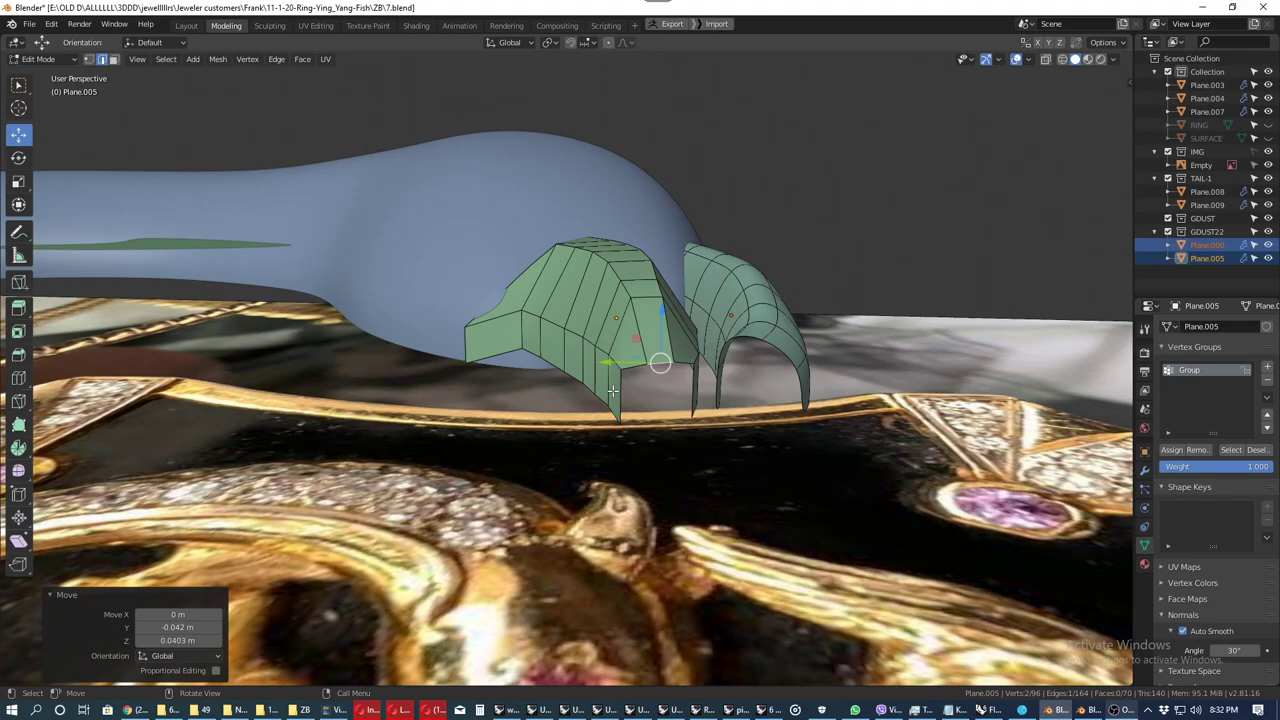
{"action": "mouse_move", "coordinate": [612, 390]}
{"action": "middle_mouse_down"}
{"action": "mouse_move", "coordinate": [614, 424]}
{"action": "mouse_move", "coordinate": [495, 552]}
{"action": "mouse_move", "coordinate": [537, 501]}
{"action": "mouse_move", "coordinate": [483, 549]}
{"action": "mouse_move", "coordinate": [491, 525]}
{"action": "mouse_move", "coordinate": [624, 486]}
{"action": "mouse_move", "coordinate": [631, 370]}
{"action": "middle_mouse_up"}
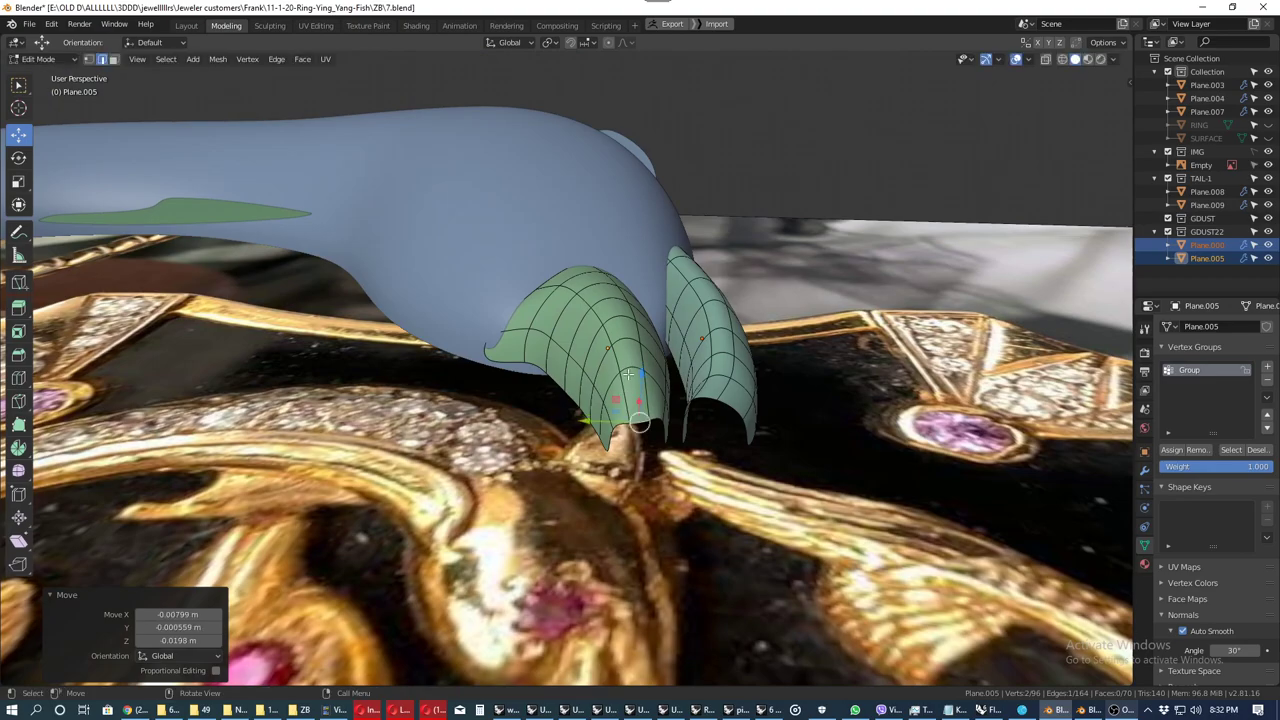
{"action": "middle_click_drag", "start_coordinate": [628, 374], "coordinate": [620, 390]}
{"action": "left_click_drag", "start_coordinate": [627, 247], "coordinate": [633, 267]}
{"action": "middle_click_drag", "start_coordinate": [633, 267], "coordinate": [552, 455]}
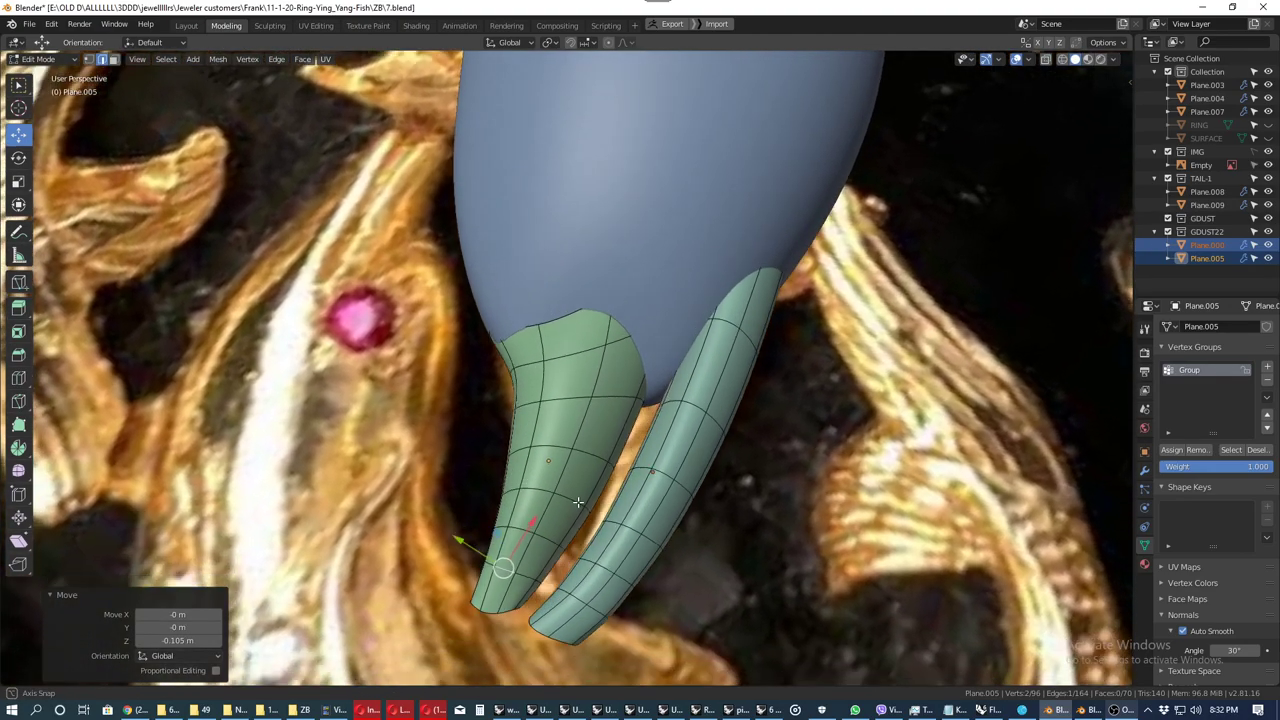
{"action": "key", "text": "ctrl+s"}
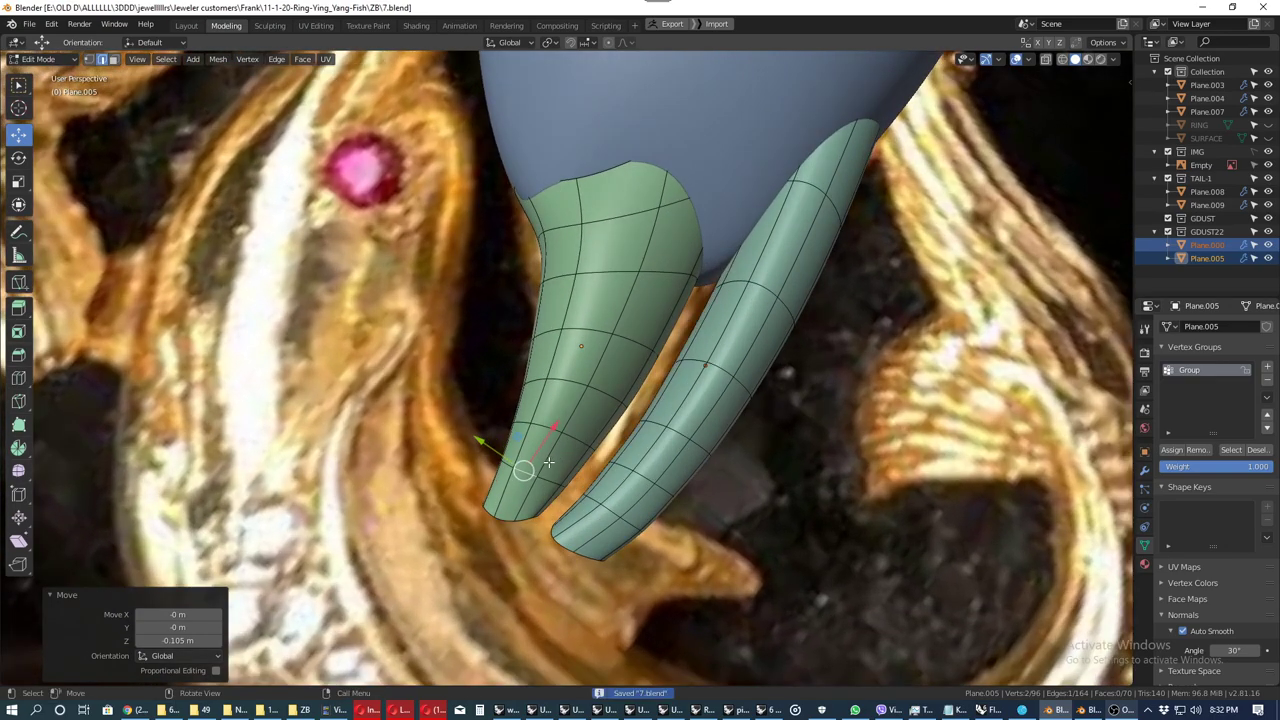
{"action": "left_click", "coordinate": [524, 510]}
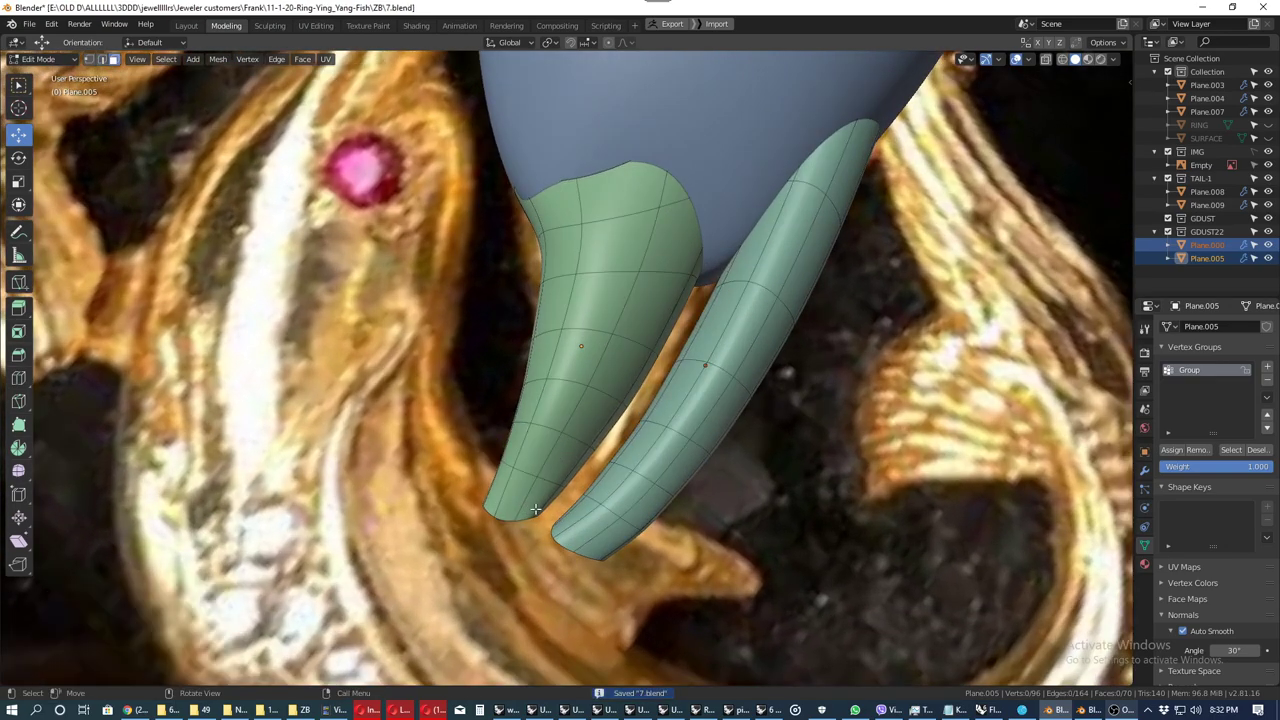
{"action": "left_click", "coordinate": [535, 510], "text": "alt"}
Step: Delete the selected faces at the jaw tip
{"action": "key", "text": "x"}
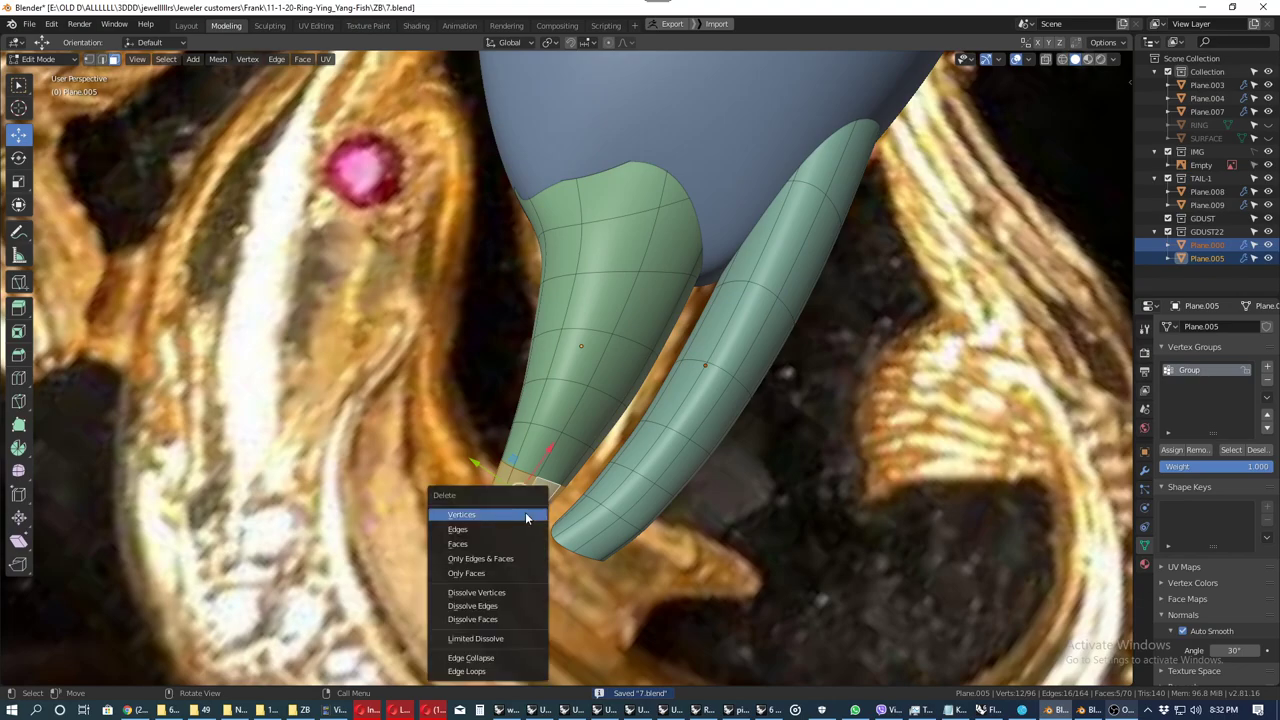
{"action": "left_click", "coordinate": [516, 543]}
{"action": "mouse_move", "coordinate": [516, 514]}
{"action": "middle_mouse_down"}
{"action": "mouse_move", "coordinate": [580, 379]}
{"action": "mouse_move", "coordinate": [604, 381]}
{"action": "middle_mouse_up"}
{"action": "scroll", "coordinate": [612, 347], "scroll_direction": "up", "scroll_amount": 1}
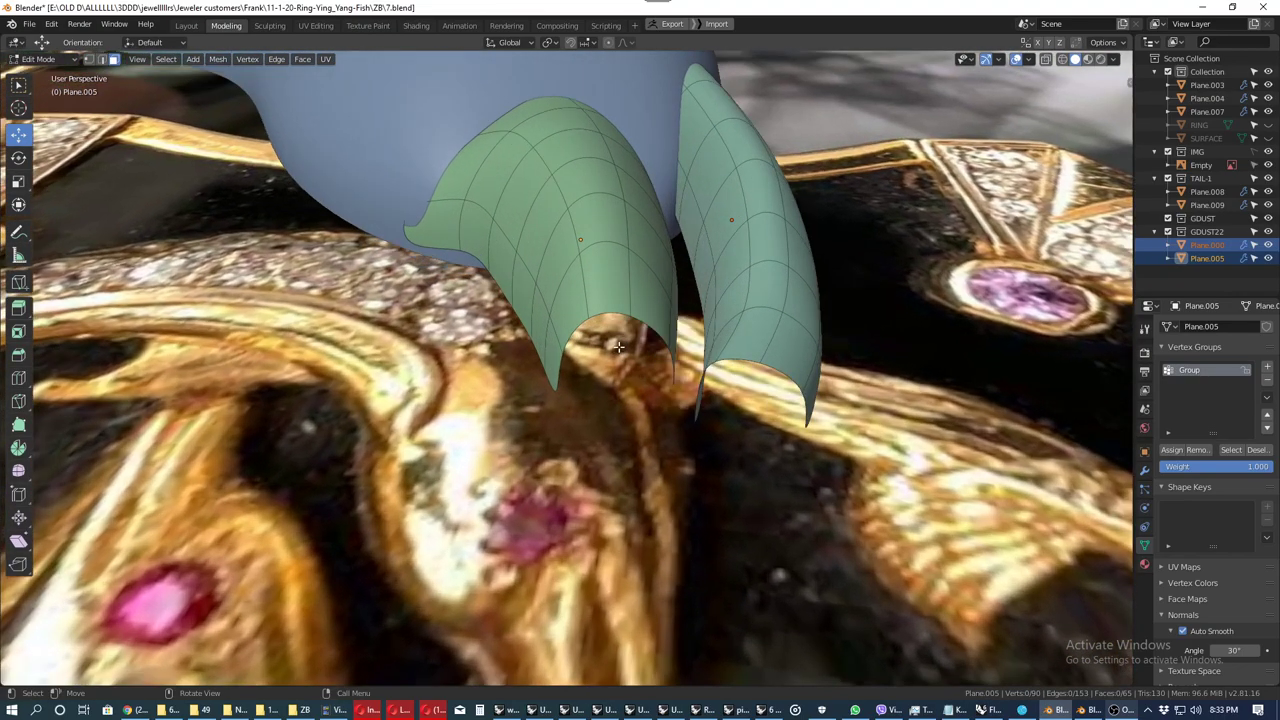
{"action": "scroll", "coordinate": [618, 350], "scroll_direction": "up", "scroll_amount": 1}
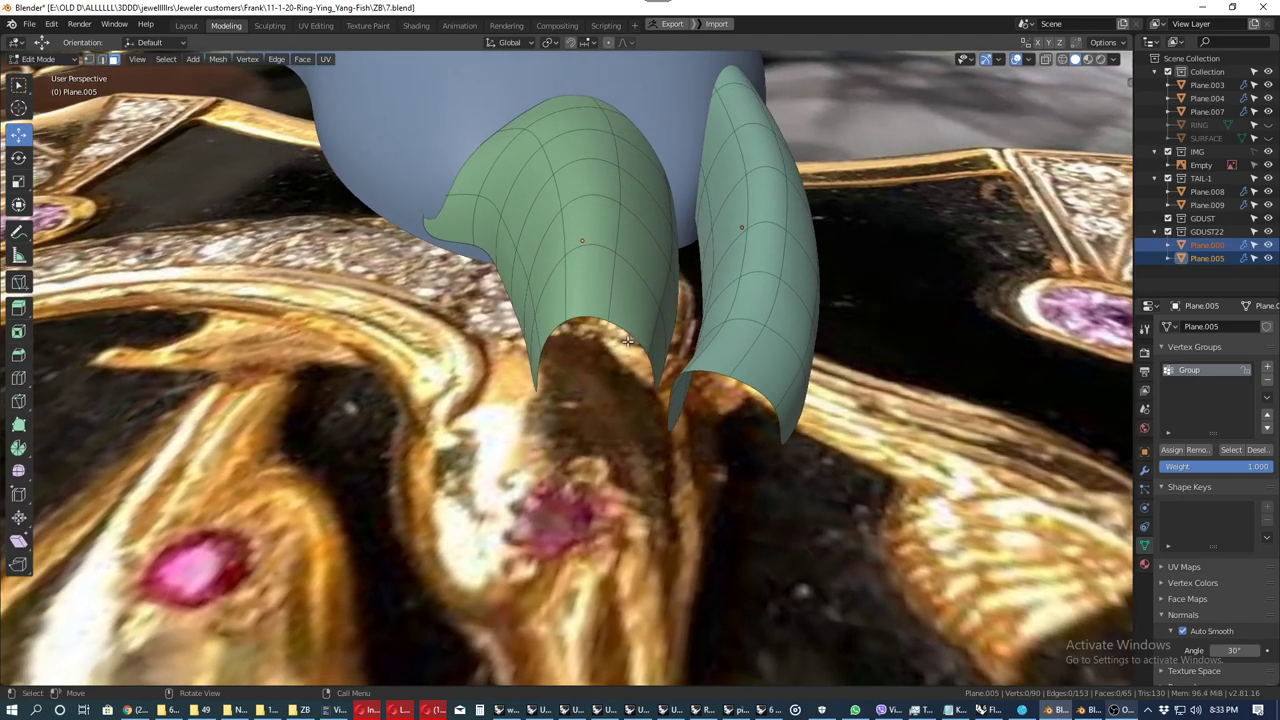
Step: Extrude the left fin's inner arch edge loop in place and shrink it inward
{"action": "key", "text": "2"}
{"action": "left_click", "coordinate": [628, 340], "text": "alt"}
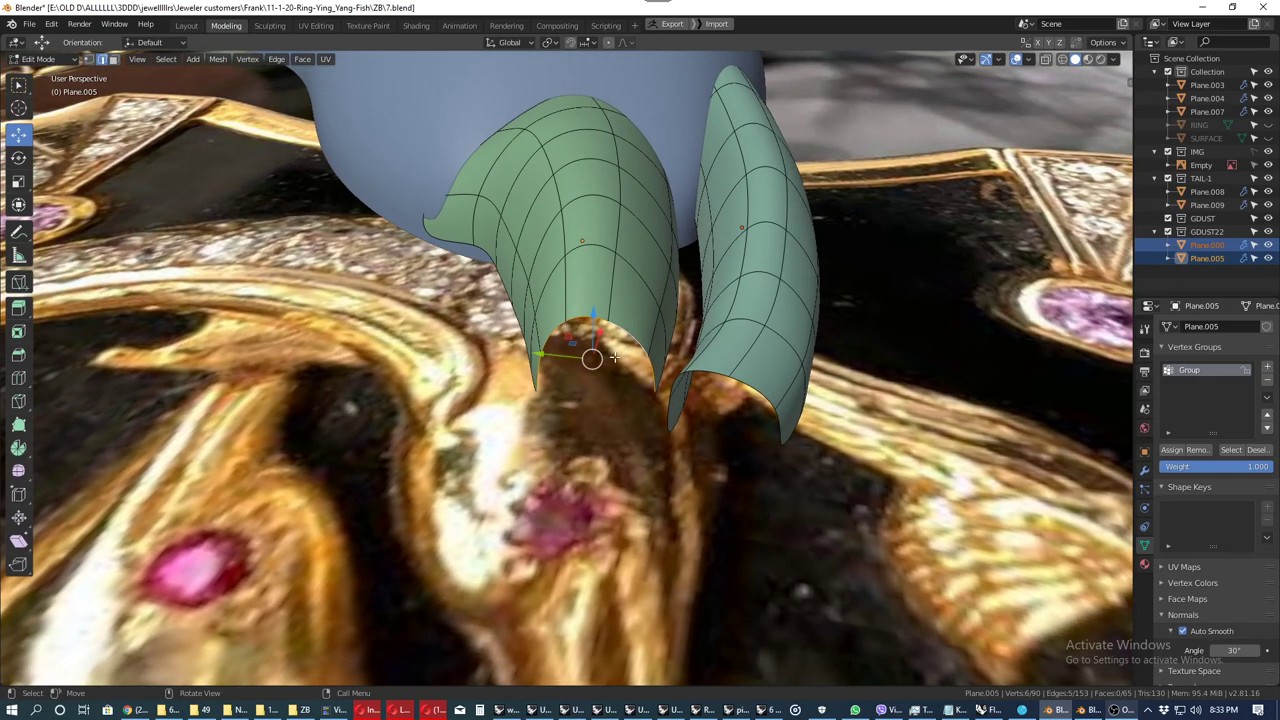
{"action": "middle_click_drag", "start_coordinate": [607, 438], "coordinate": [617, 416]}
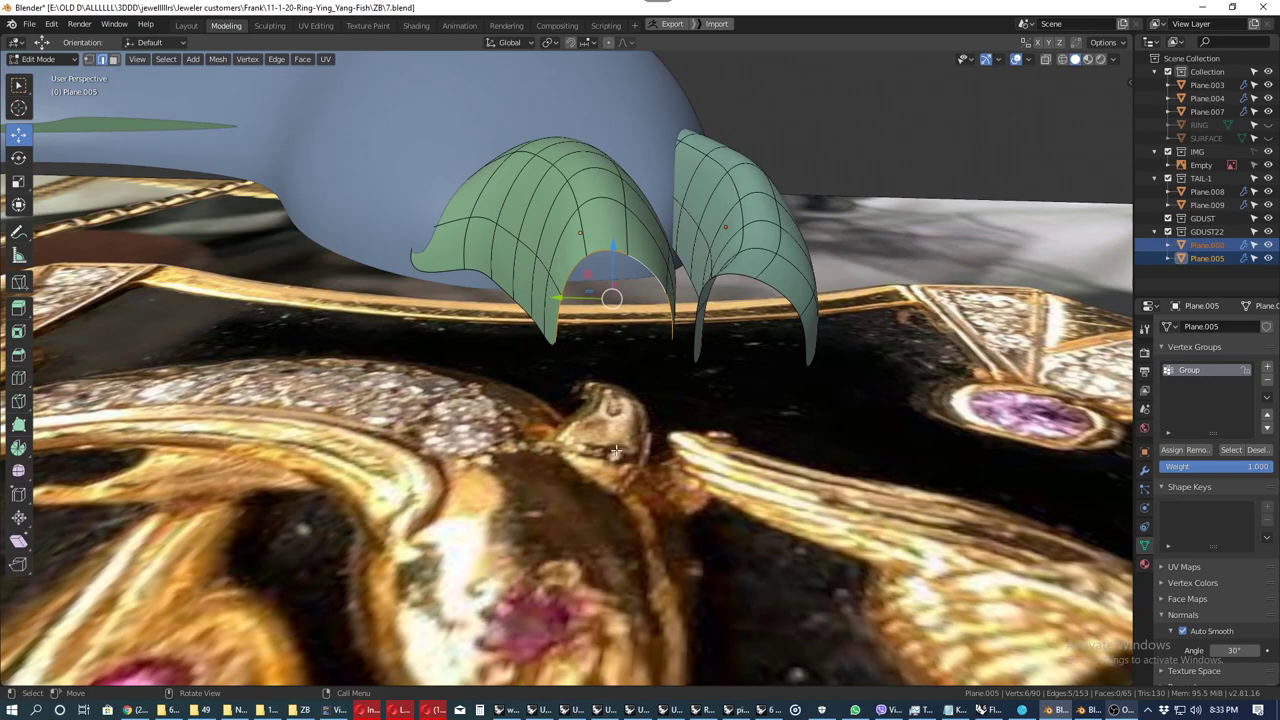
{"action": "key", "text": "e"}
{"action": "right_click", "coordinate": [617, 455]}
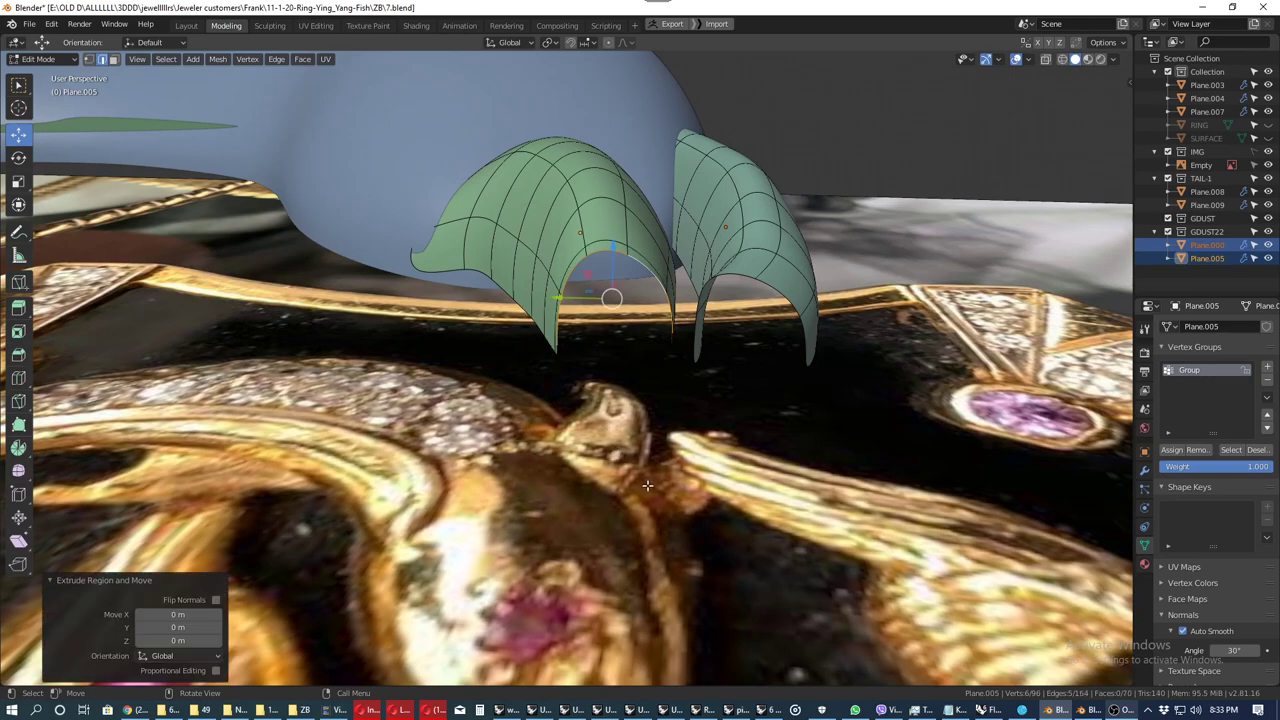
{"action": "key", "text": "s"}
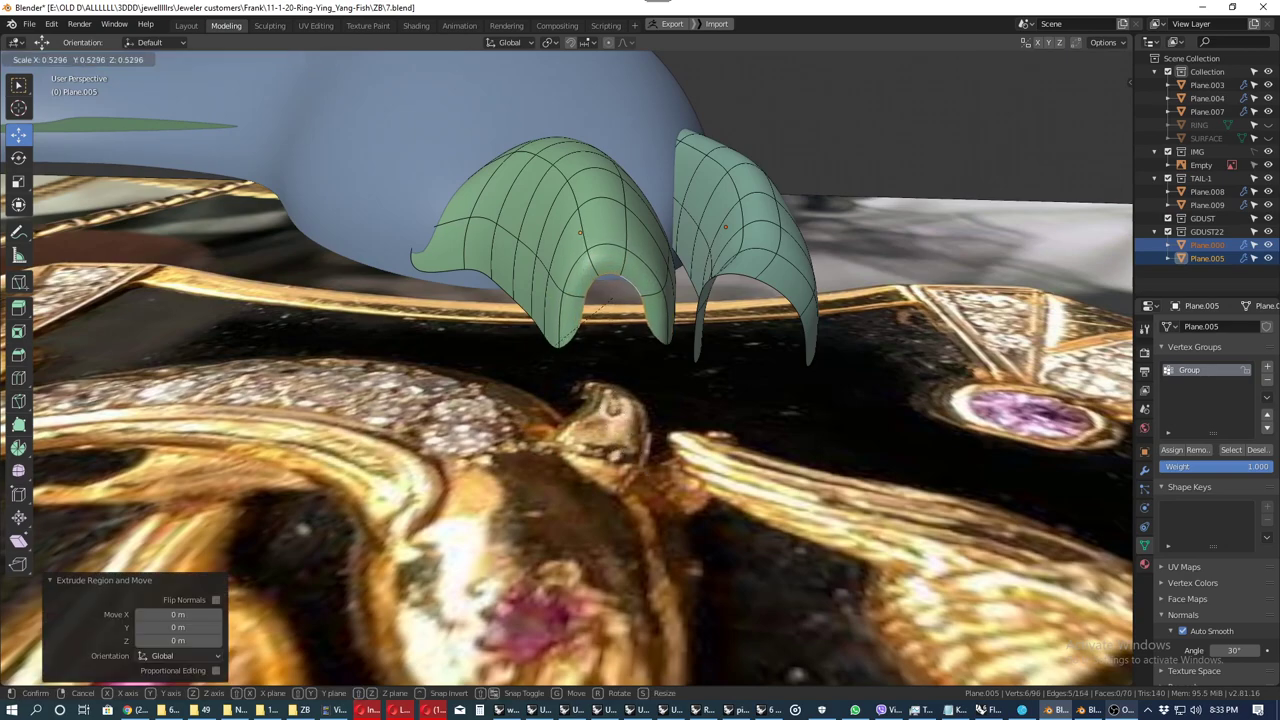
{"action": "left_click", "coordinate": [608, 306]}
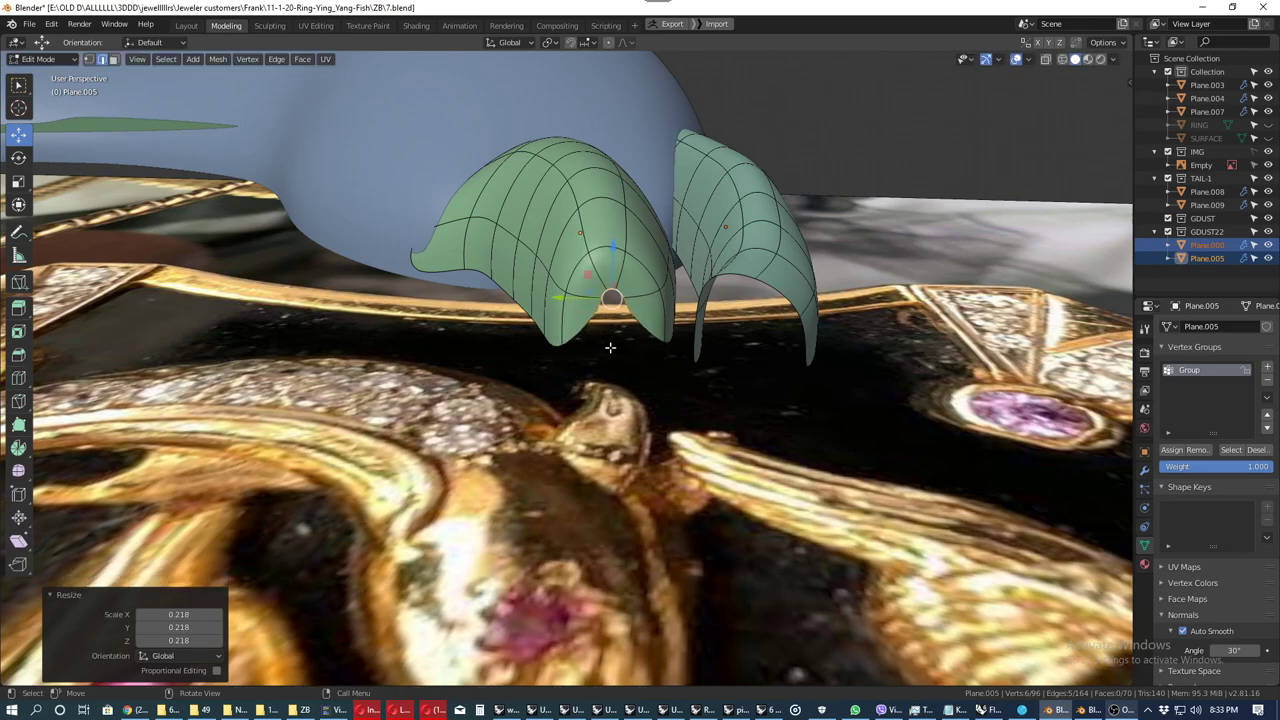
Step: Move the arch vertices down 0.103 m and scale Z to 0 for a level bottom
{"action": "middle_click_drag", "start_coordinate": [610, 348], "coordinate": [610, 298]}
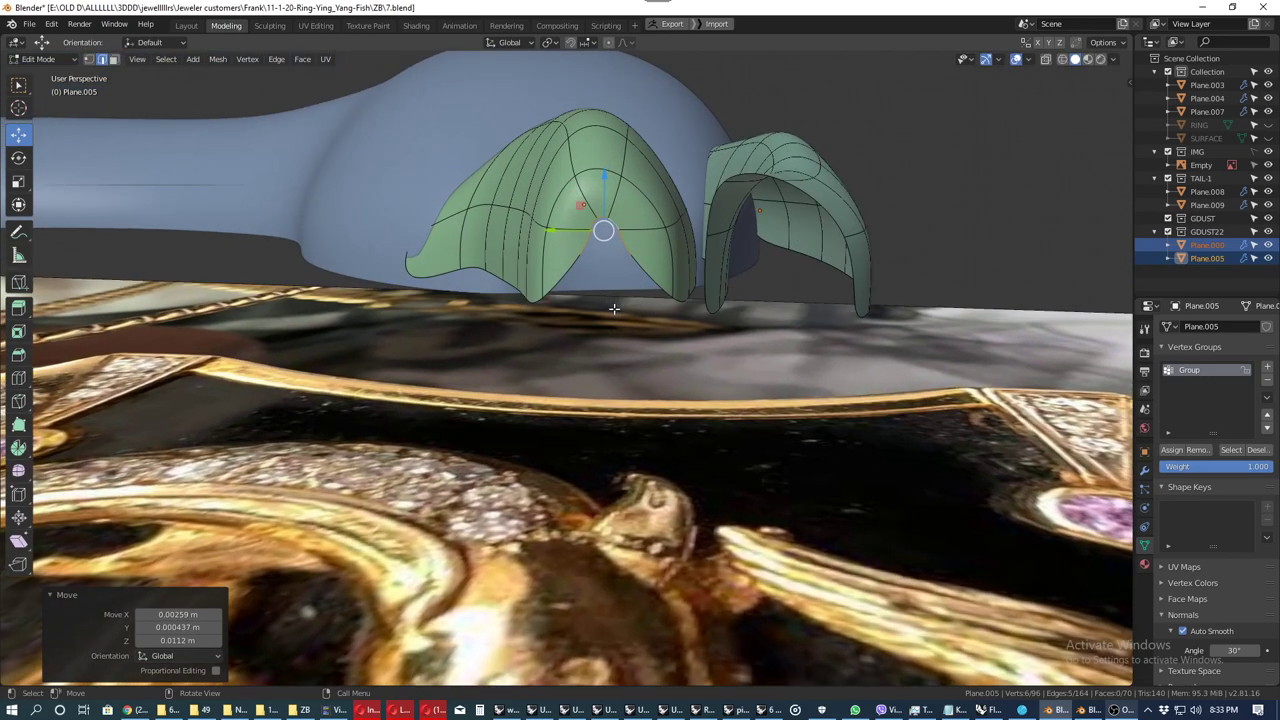
{"action": "key", "text": "q"}
{"action": "left_click", "coordinate": [606, 302]}
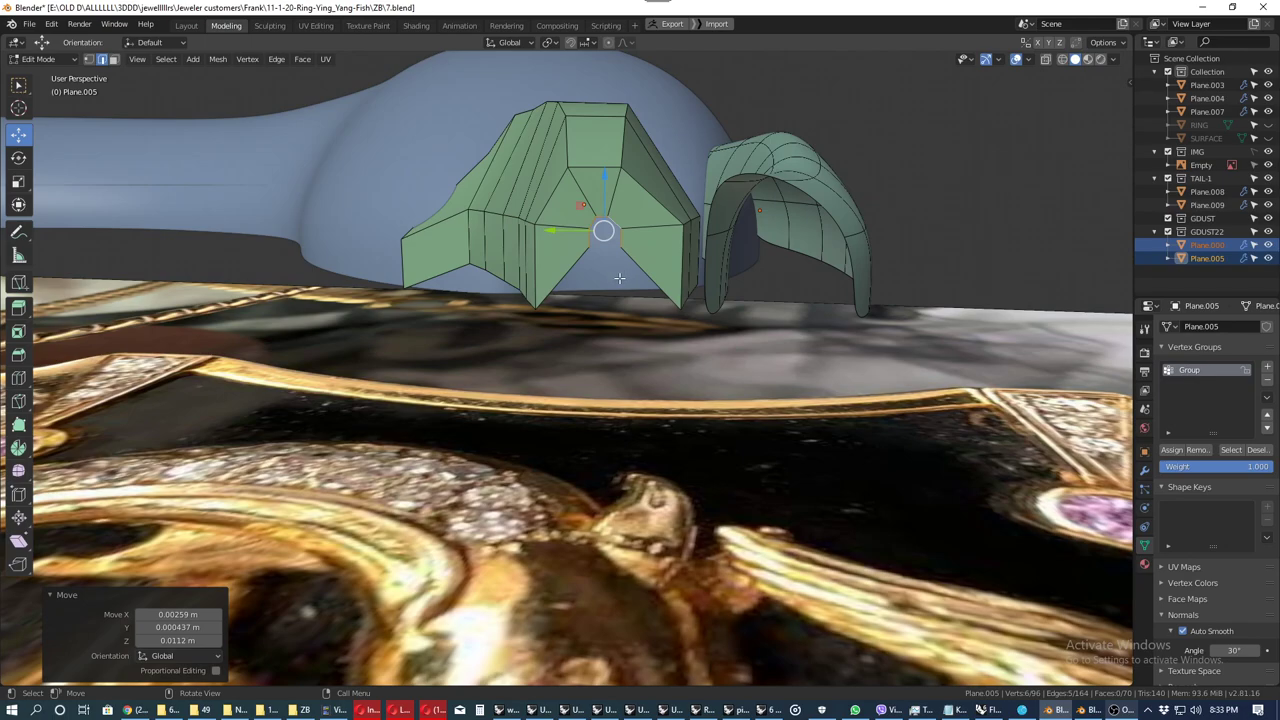
{"action": "key", "text": "1"}
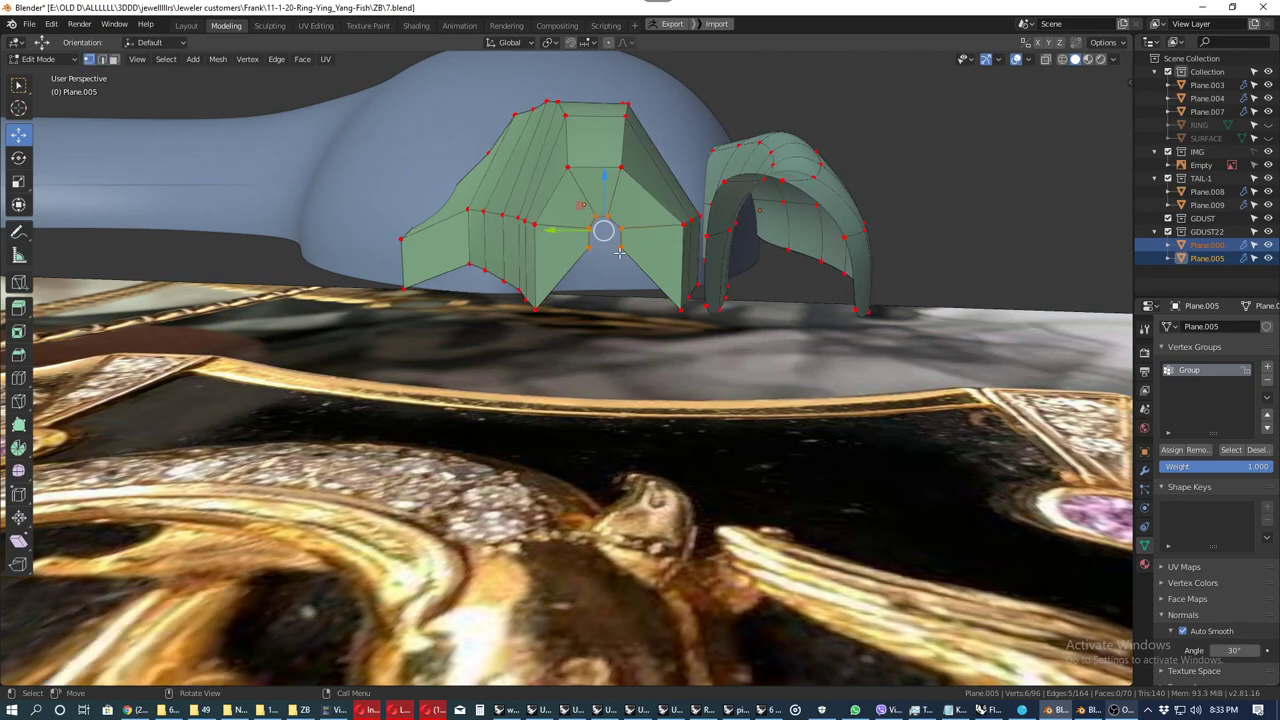
{"action": "left_click", "coordinate": [619, 252]}
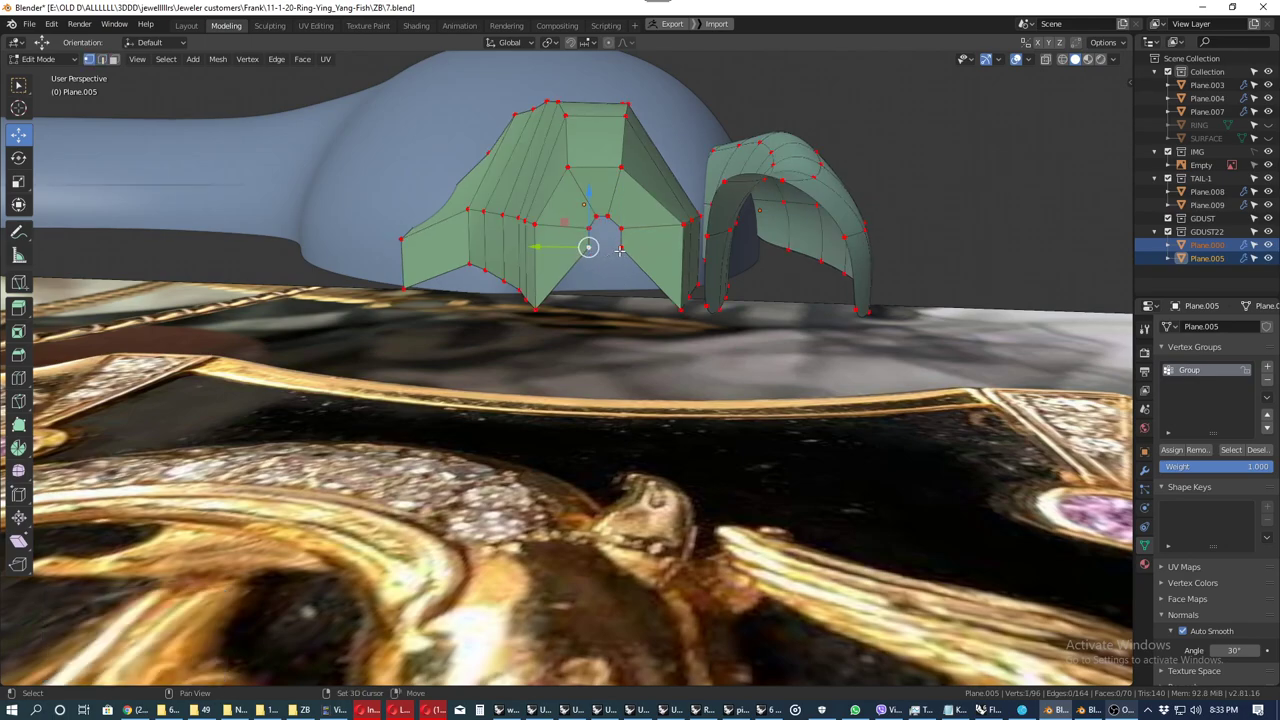
{"action": "left_click_drag", "start_coordinate": [610, 196], "coordinate": [671, 327]}
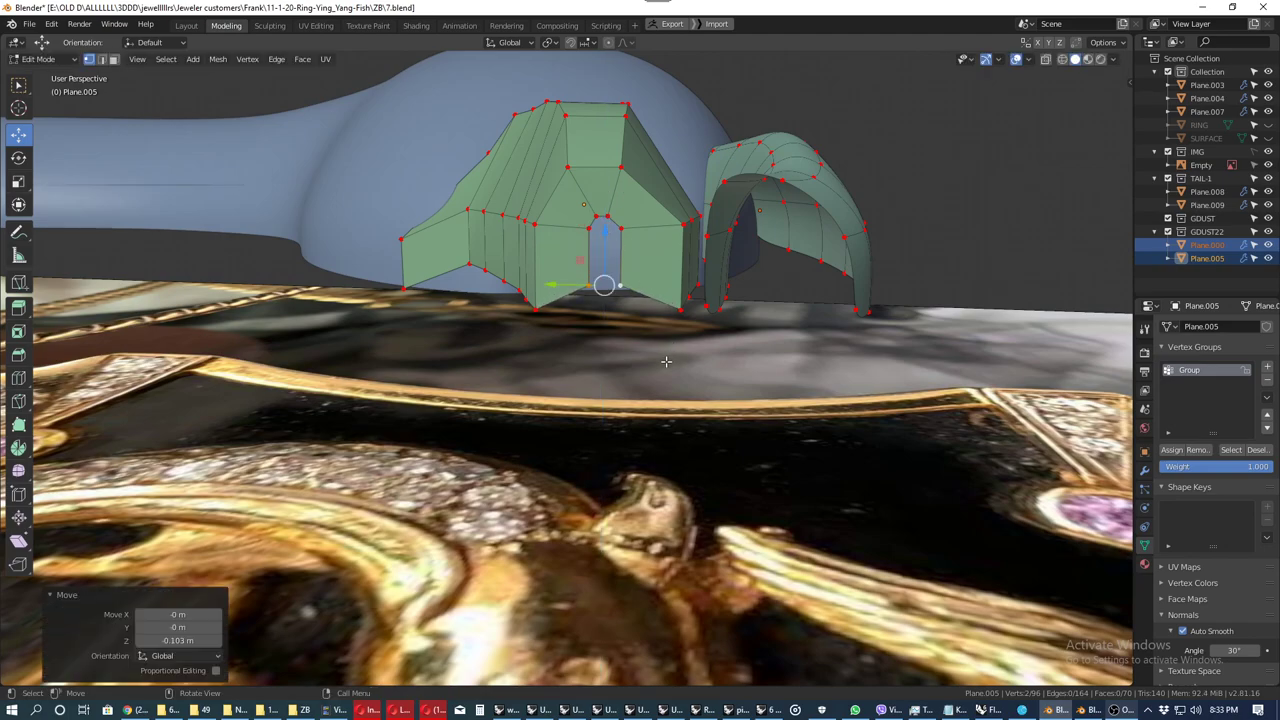
{"action": "key", "text": "s"}
{"action": "key", "text": "z"}
{"action": "key", "text": "0"}
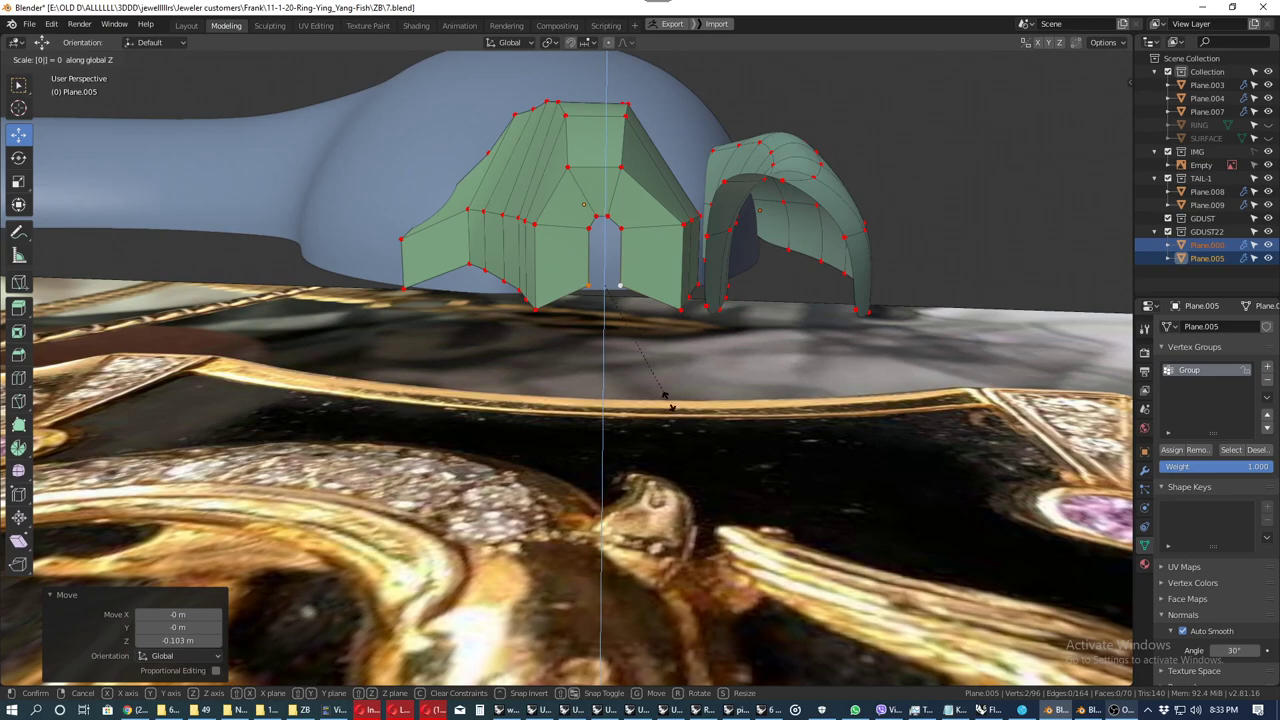
{"action": "key", "text": "Return"}
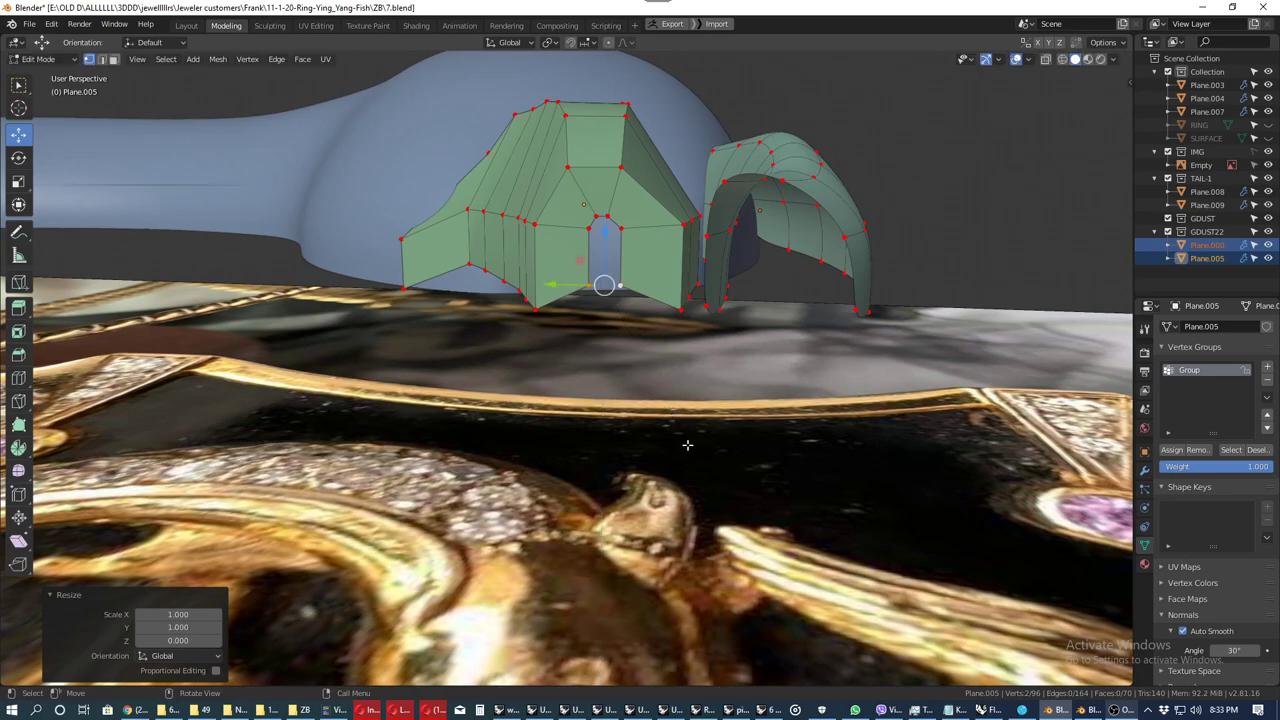
{"action": "left_click_drag", "start_coordinate": [607, 226], "coordinate": [606, 300]}
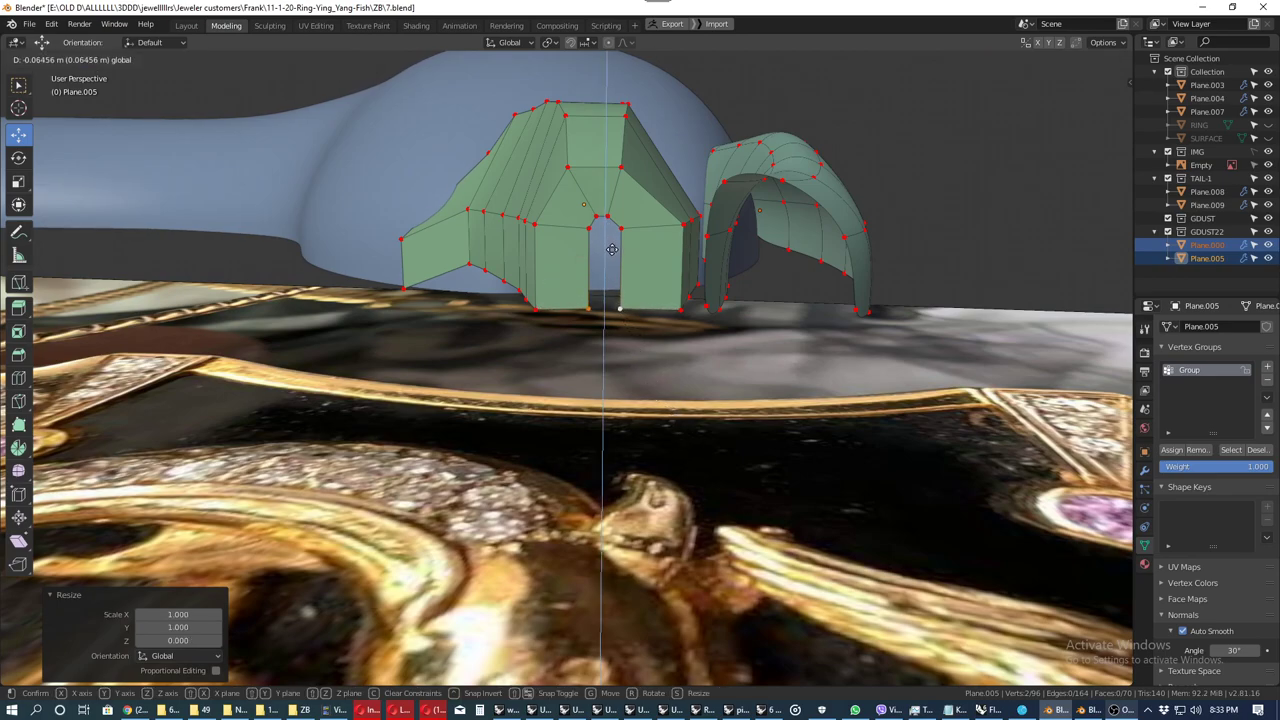
{"action": "mouse_move", "coordinate": [606, 300]}
{"action": "middle_mouse_down"}
{"action": "mouse_move", "coordinate": [598, 368]}
{"action": "mouse_move", "coordinate": [691, 343]}
{"action": "mouse_move", "coordinate": [620, 354]}
{"action": "mouse_move", "coordinate": [615, 309]}
{"action": "mouse_move", "coordinate": [648, 238]}
{"action": "mouse_move", "coordinate": [589, 175]}
{"action": "middle_mouse_up"}
Step: Reposition the vertex at the top of the slot, moving it with X excluded
{"action": "key", "text": "alt+a"}
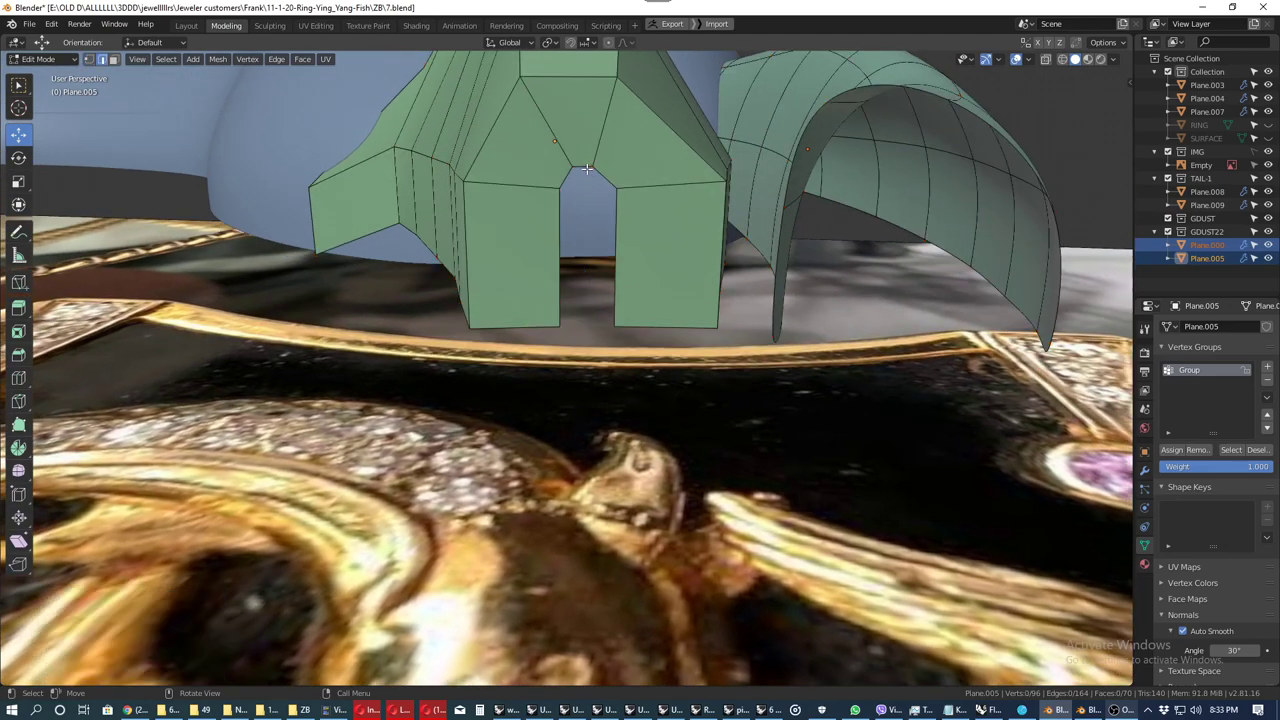
{"action": "key", "text": "g"}
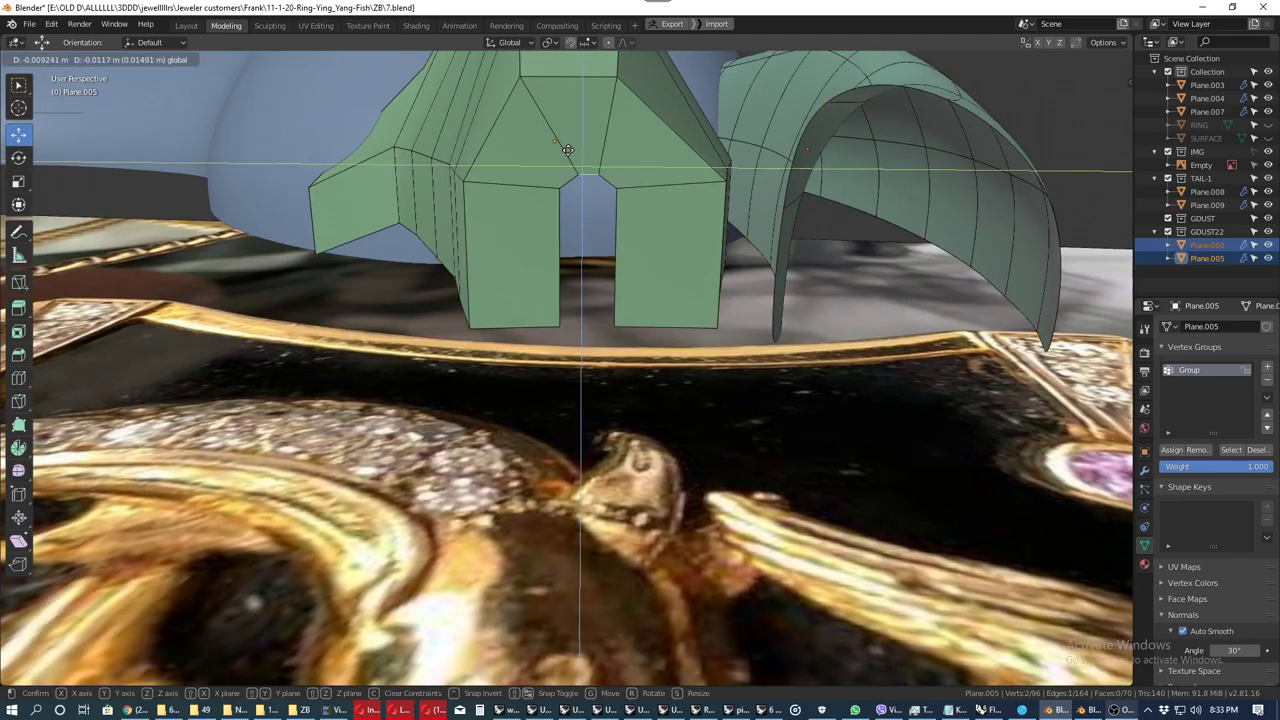
{"action": "key", "text": "shift+x"}
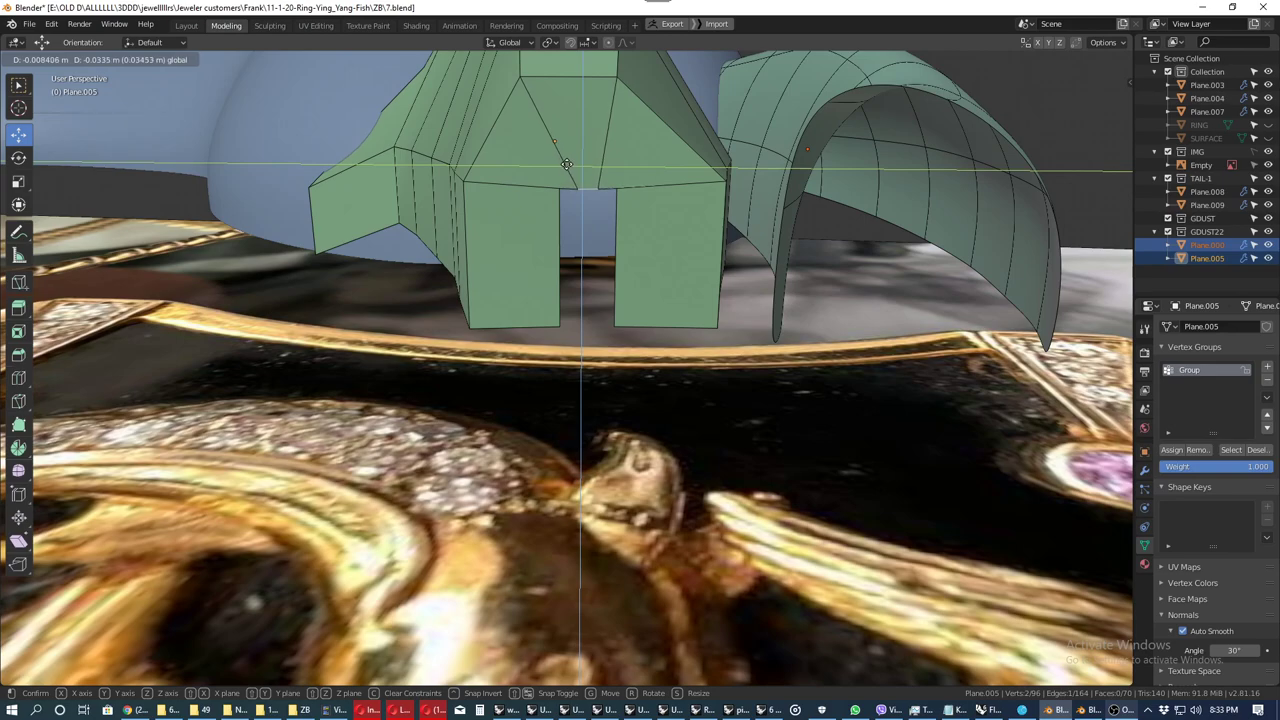
{"action": "left_click", "coordinate": [566, 163]}
{"action": "middle_click_drag", "start_coordinate": [586, 186], "coordinate": [586, 163]}
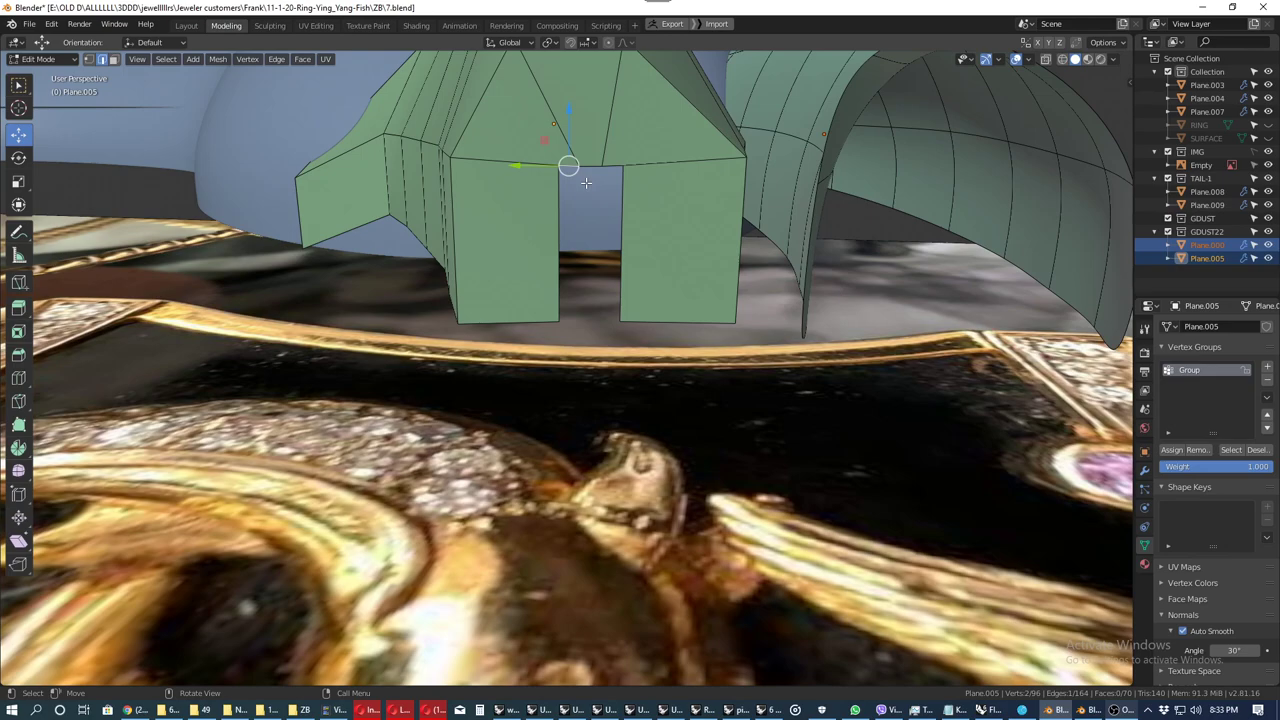
{"action": "key", "text": "w"}
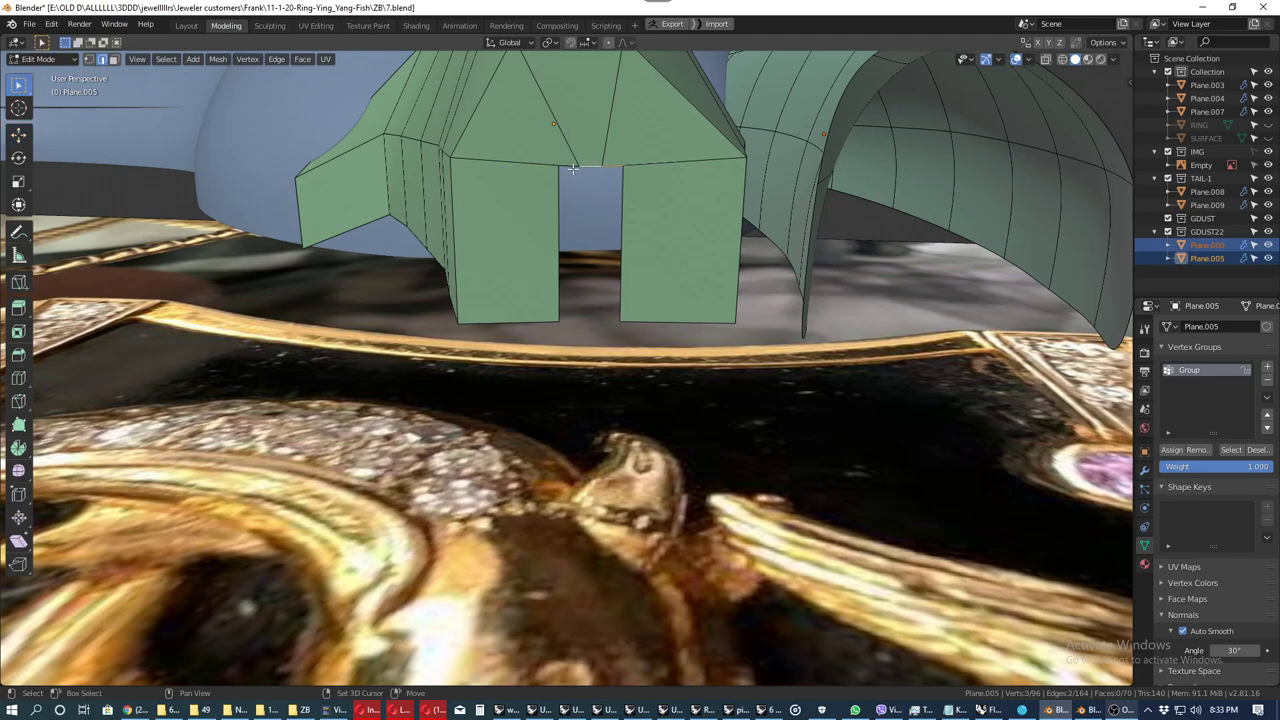
{"action": "scroll", "coordinate": [570, 234], "scroll_direction": "down", "scroll_amount": 3}
{"action": "middle_click_drag", "start_coordinate": [570, 234], "coordinate": [573, 240]}
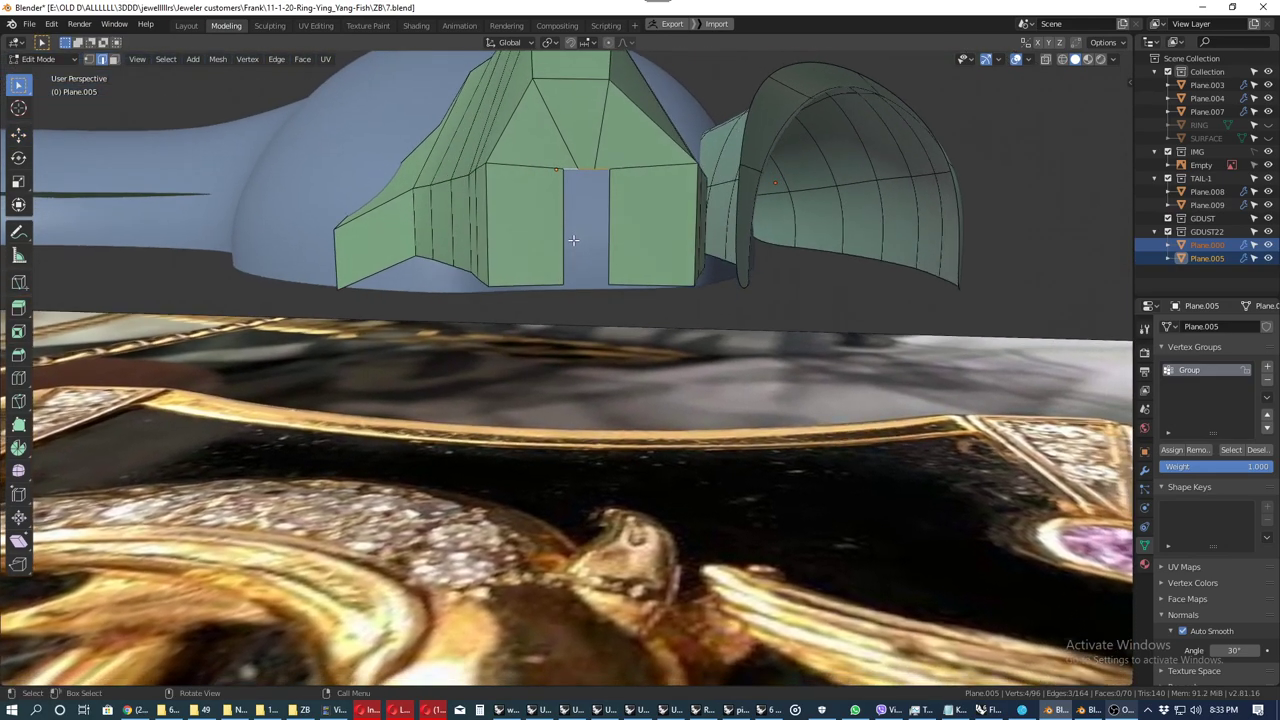
Step: Extrude the slot's top edge straight down along Z to fill the slot
{"action": "key", "text": "e"}
{"action": "key", "text": "z"}
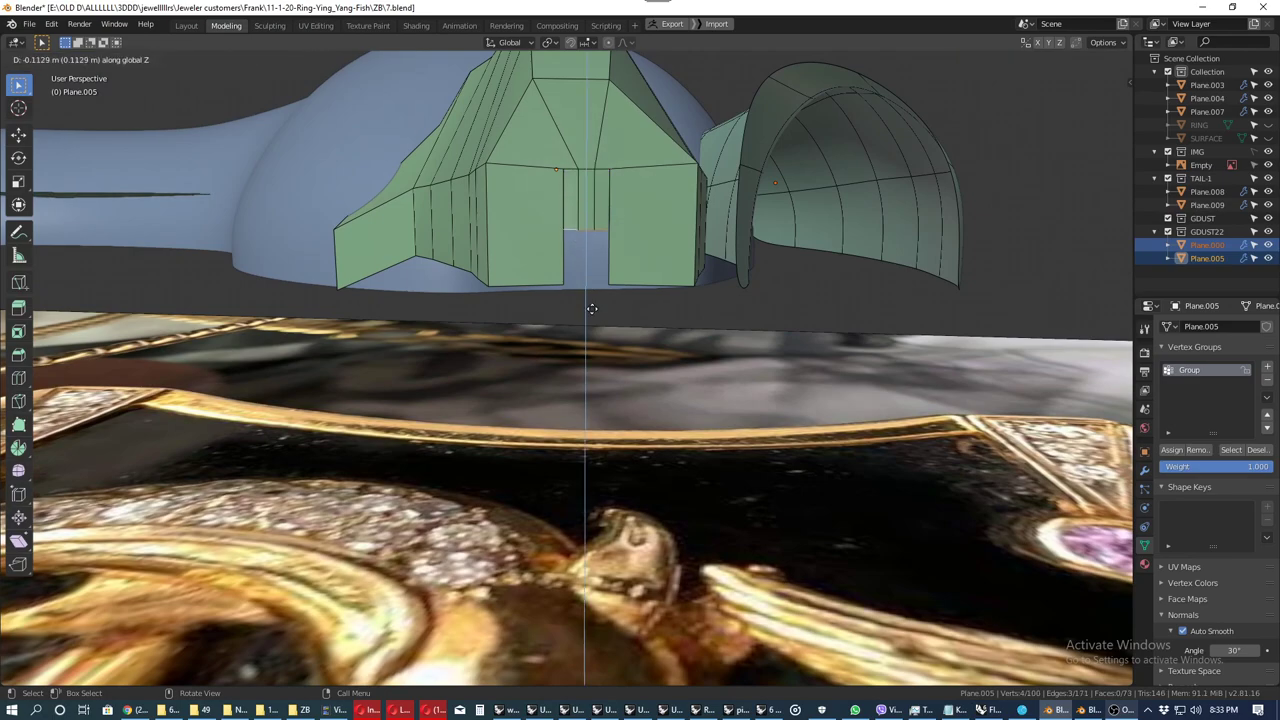
{"action": "left_click", "coordinate": [590, 358]}
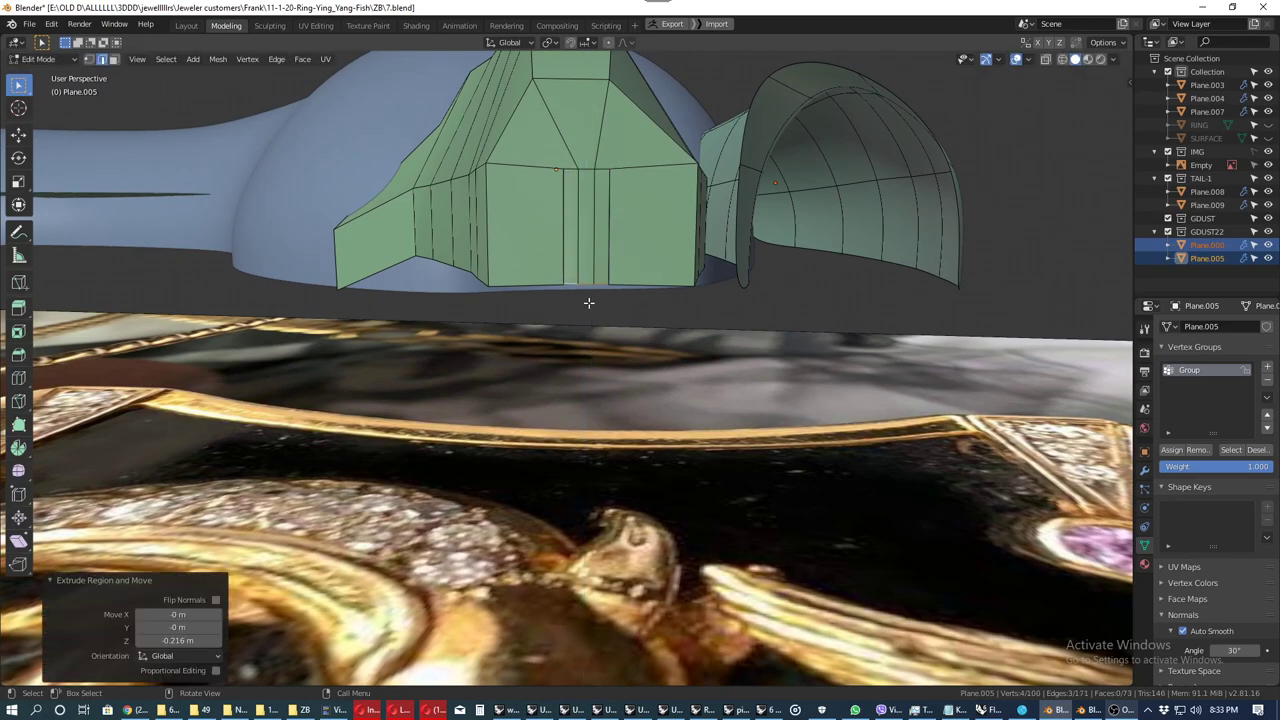
{"action": "key", "text": "q"}
{"action": "left_click", "coordinate": [588, 305]}
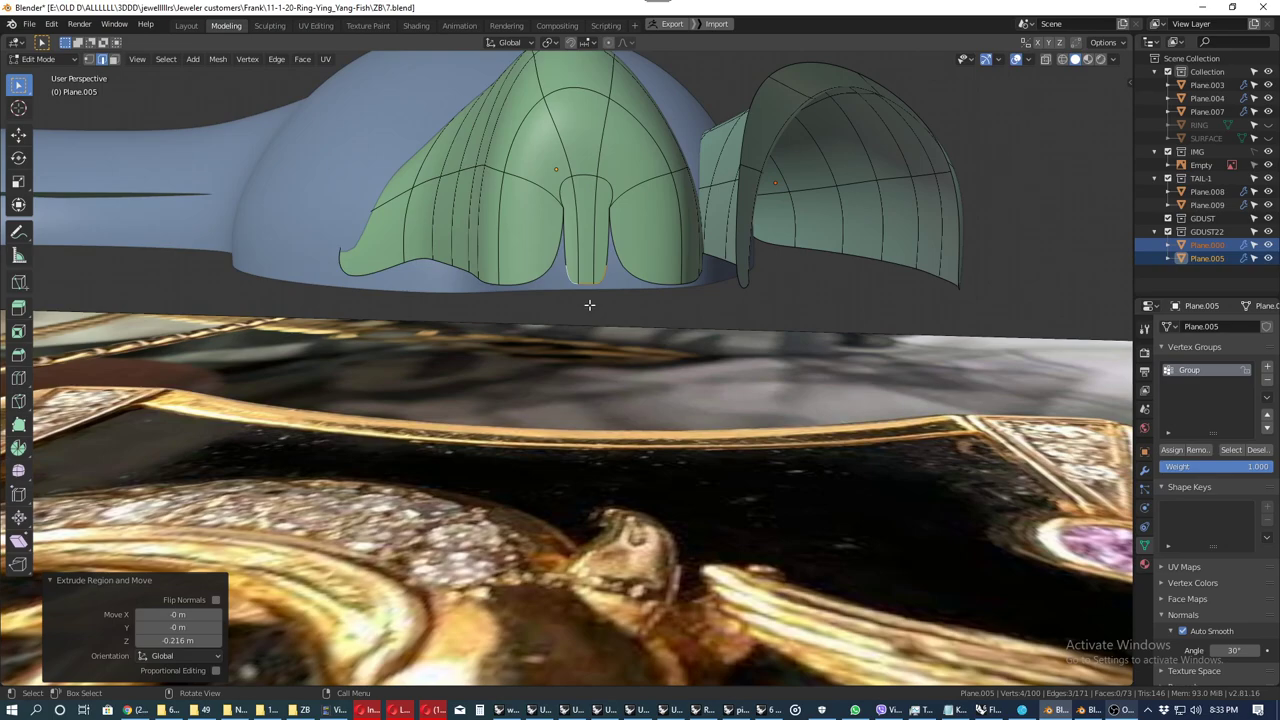
{"action": "key", "text": "q"}
{"action": "left_click", "coordinate": [589, 304]}
Step: Merge two pairs of loose bottom vertices at their centre
{"action": "scroll", "coordinate": [589, 287], "scroll_direction": "up", "scroll_amount": 2}
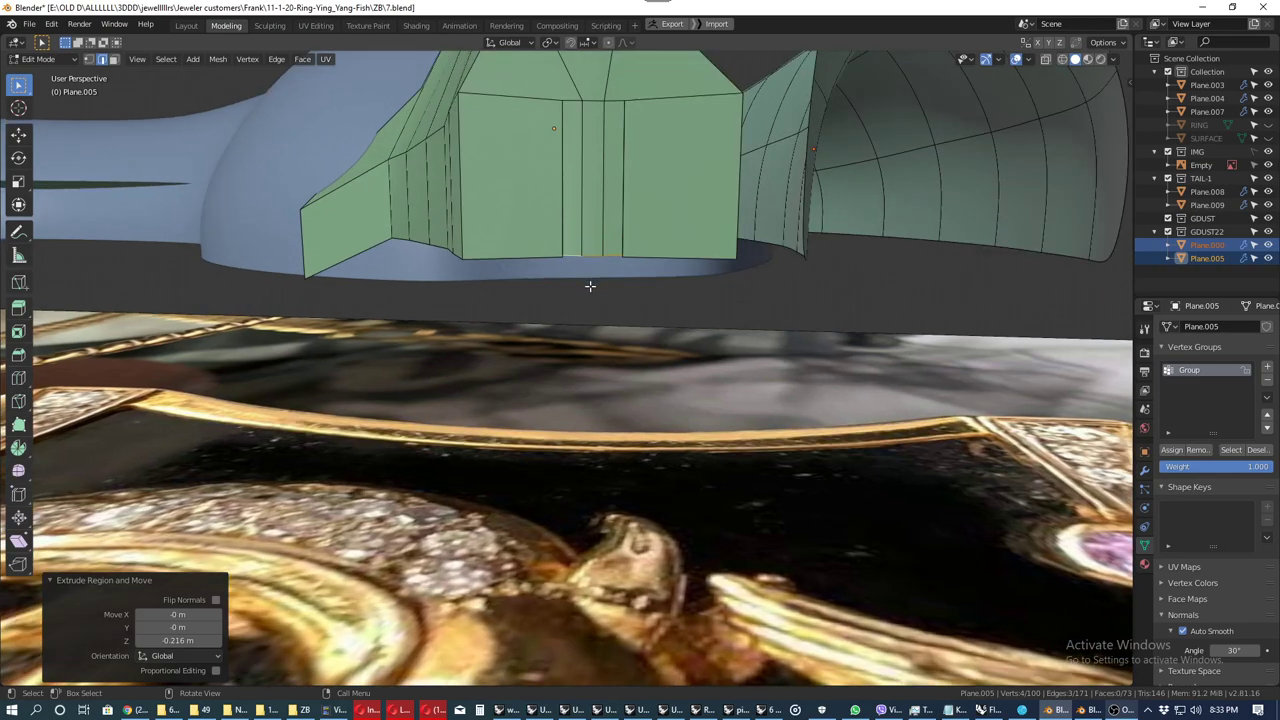
{"action": "key", "text": "1"}
{"action": "left_click", "coordinate": [565, 257], "text": "shift"}
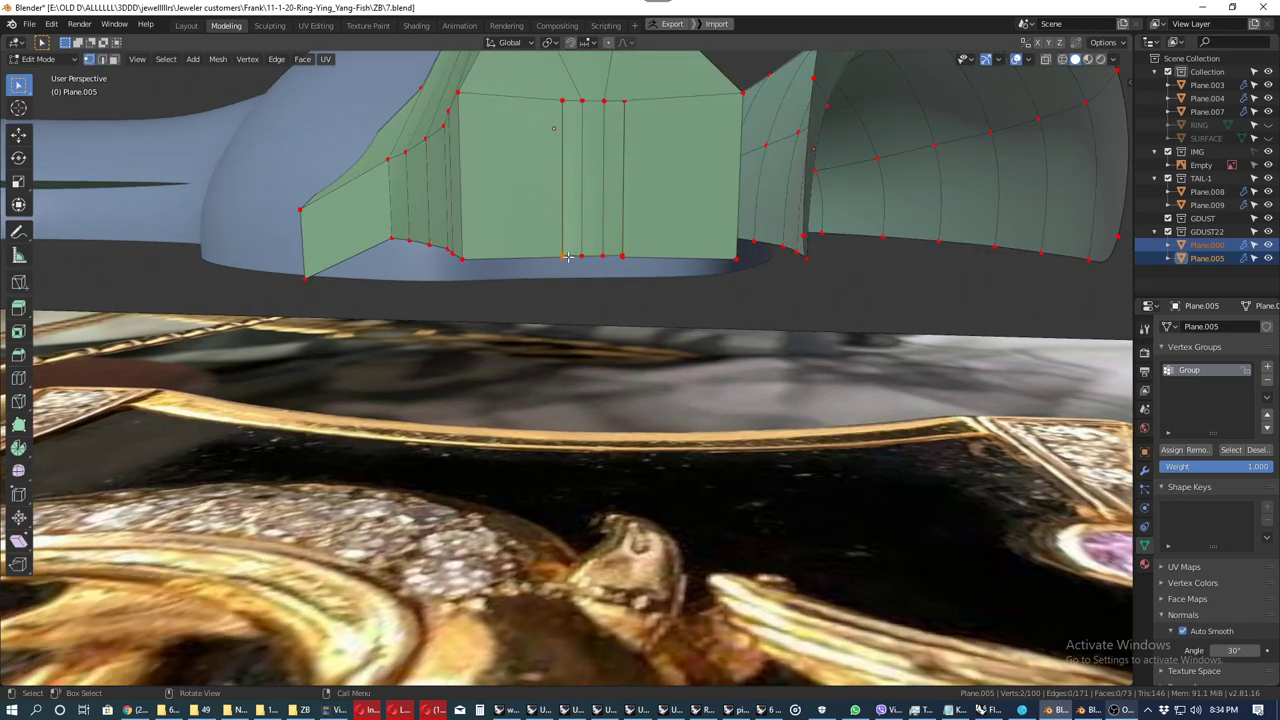
{"action": "key", "text": "m"}
{"action": "left_click", "coordinate": [563, 266]}
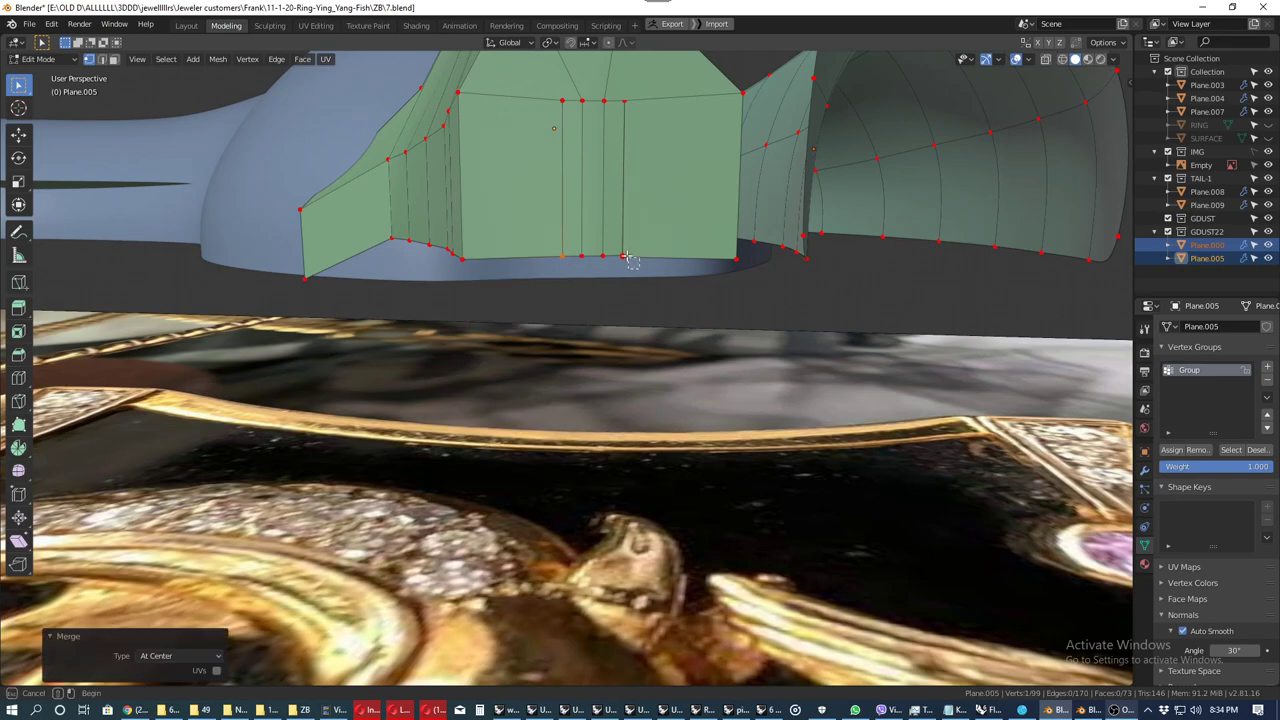
{"action": "left_click_drag", "start_coordinate": [614, 247], "coordinate": [630, 266]}
{"action": "key", "text": "m"}
{"action": "left_click", "coordinate": [606, 285]}
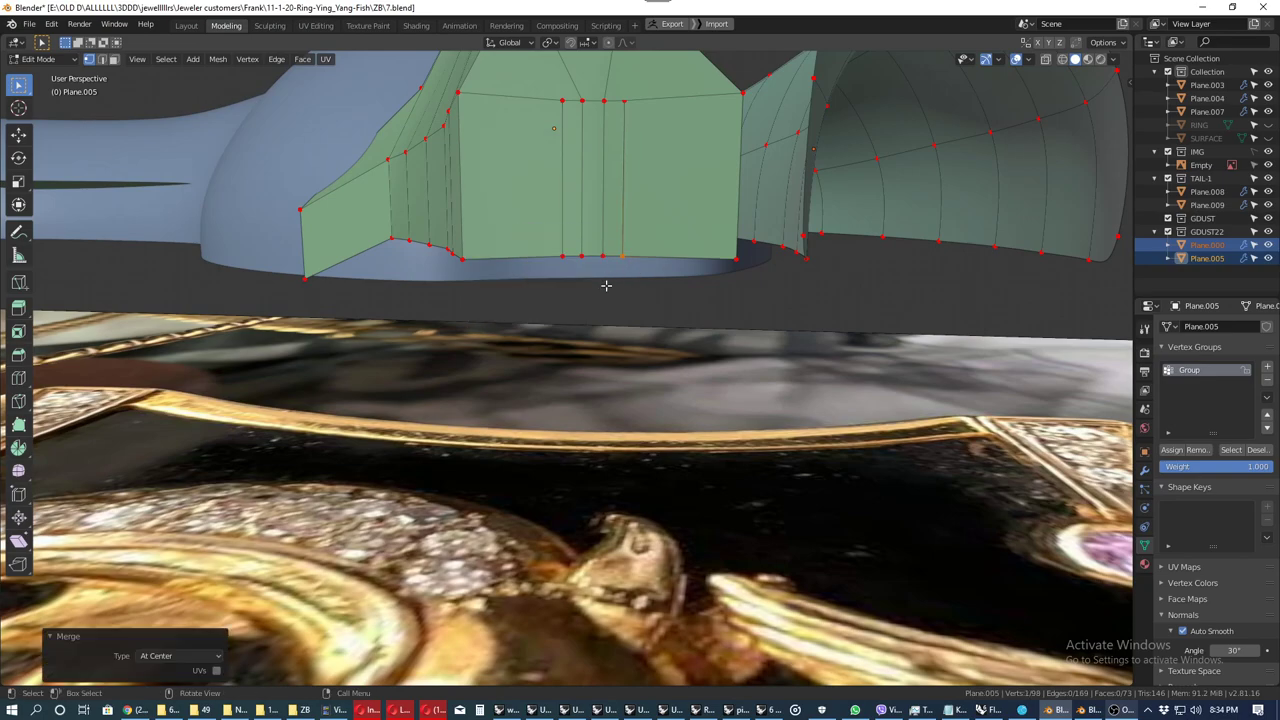
{"action": "left_click", "coordinate": [603, 297]}
{"action": "key", "text": "m"}
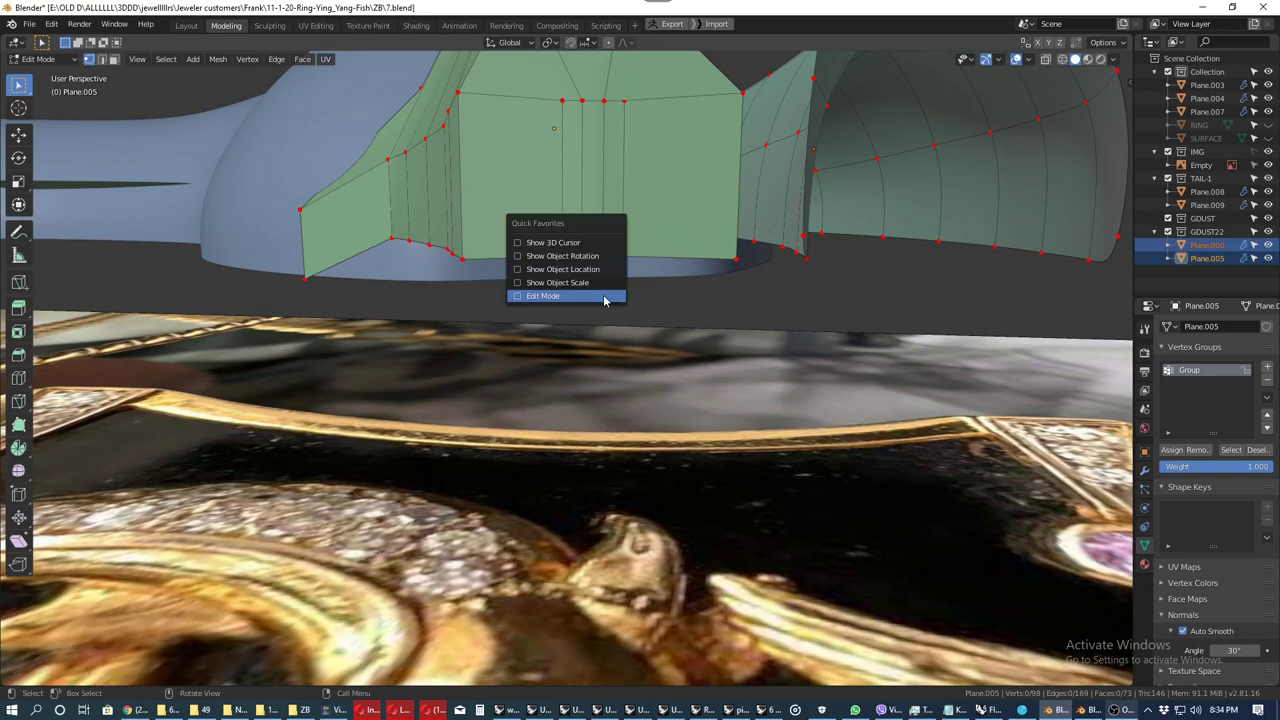
Step: Save the file as 7.blend
{"action": "mouse_move", "coordinate": [603, 296]}
{"action": "middle_mouse_down"}
{"action": "mouse_move", "coordinate": [510, 377]}
{"action": "mouse_move", "coordinate": [581, 379]}
{"action": "mouse_move", "coordinate": [591, 317]}
{"action": "middle_mouse_up"}
{"action": "scroll", "coordinate": [524, 369], "scroll_direction": "down", "scroll_amount": 4}
{"action": "key", "text": "ctrl+s"}
{"action": "scroll", "coordinate": [510, 377], "scroll_direction": "down", "scroll_amount": 3}
{"action": "scroll", "coordinate": [581, 379], "scroll_direction": "up", "scroll_amount": 3}
Step: Undo a stray extrusion and shift the upper jaw's front edge slightly along Y
{"action": "left_click", "coordinate": [601, 309]}
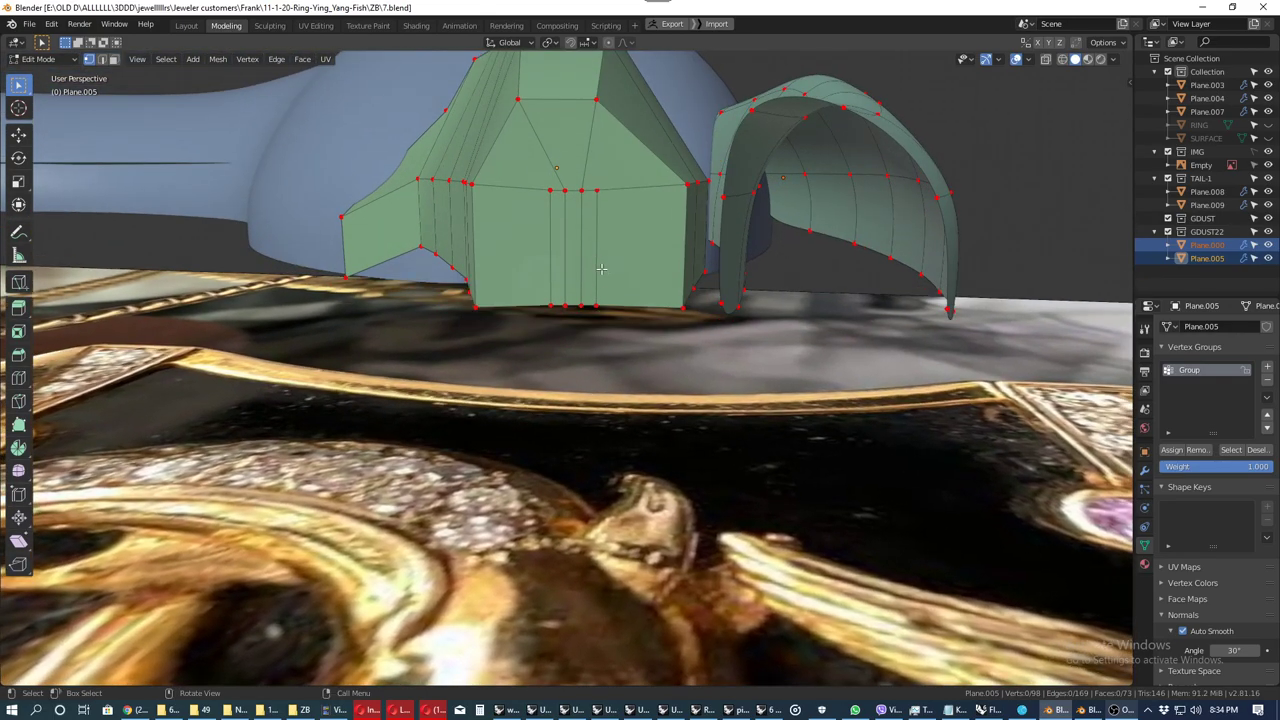
{"action": "key", "text": "2"}
{"action": "key", "text": "e"}
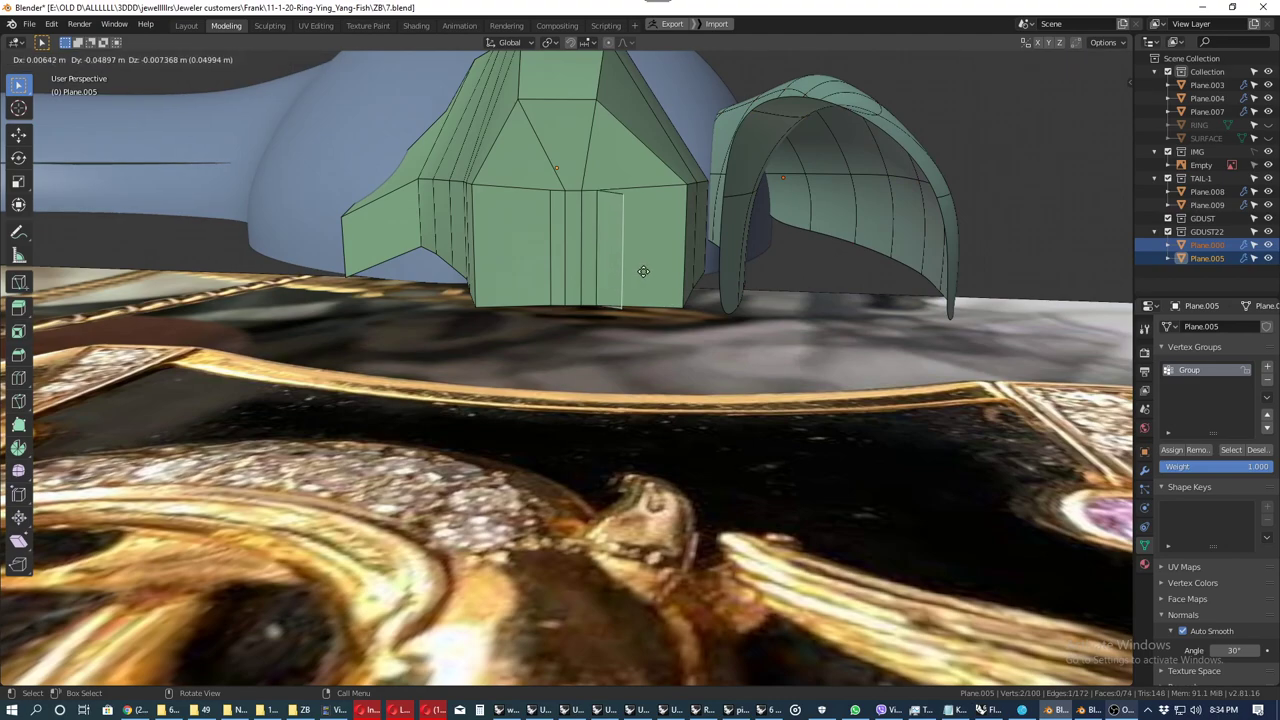
{"action": "right_click", "coordinate": [643, 271]}
{"action": "key", "text": "ctrl+z"}
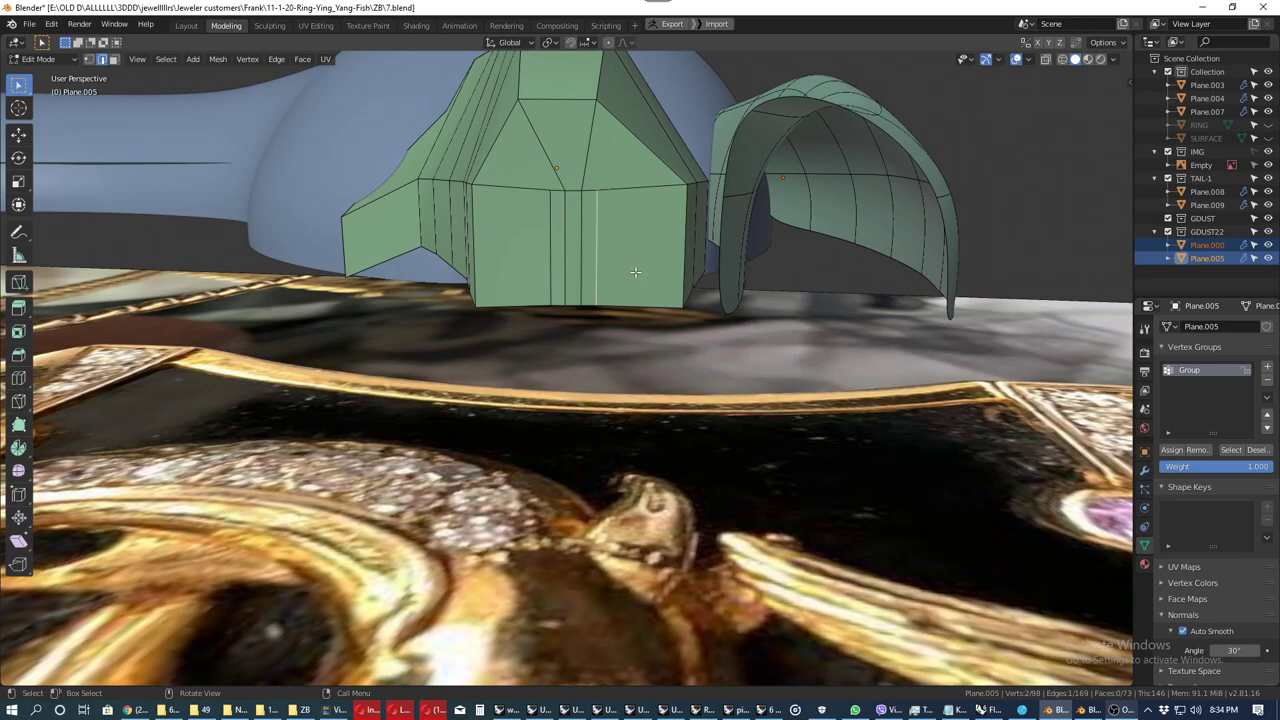
{"action": "key", "text": "shift+space"}
{"action": "key", "text": "g"}
{"action": "mouse_move", "coordinate": [556, 254]}
{"action": "left_mouse_down"}
{"action": "mouse_move", "coordinate": [586, 253]}
{"action": "mouse_move", "coordinate": [468, 248]}
{"action": "left_mouse_up"}
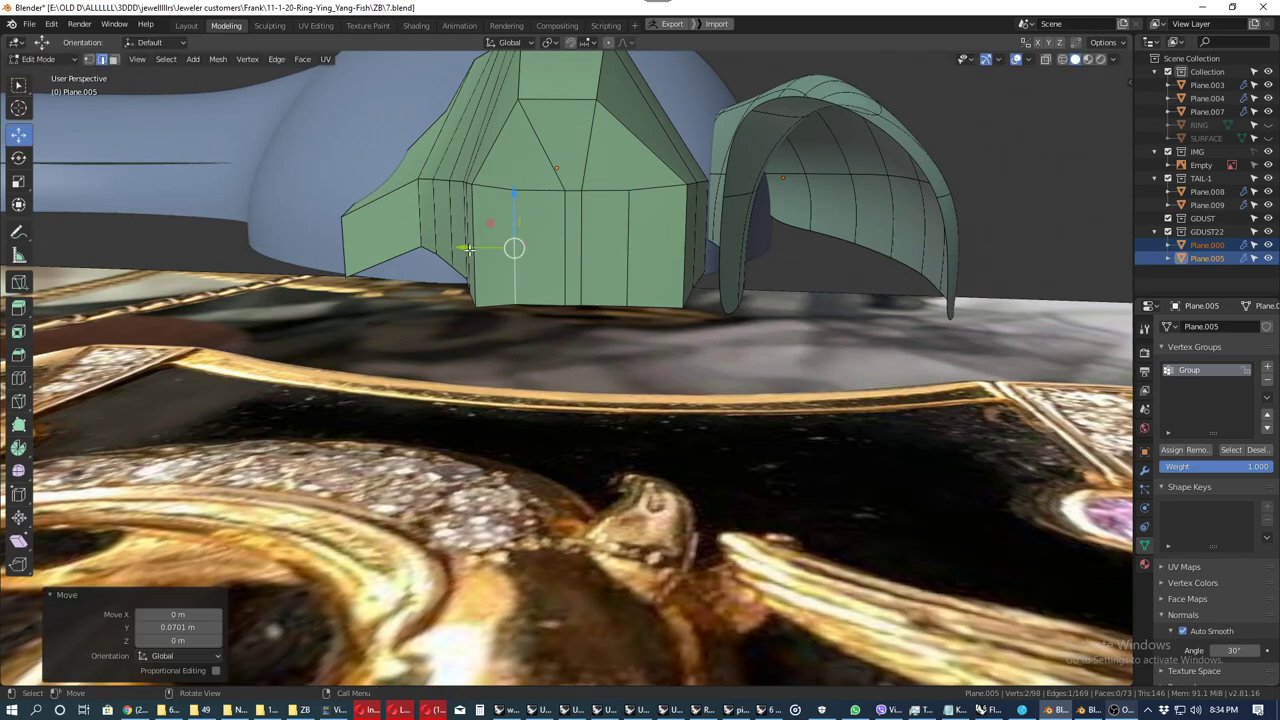
{"action": "left_click_drag", "start_coordinate": [567, 228], "coordinate": [630, 228]}
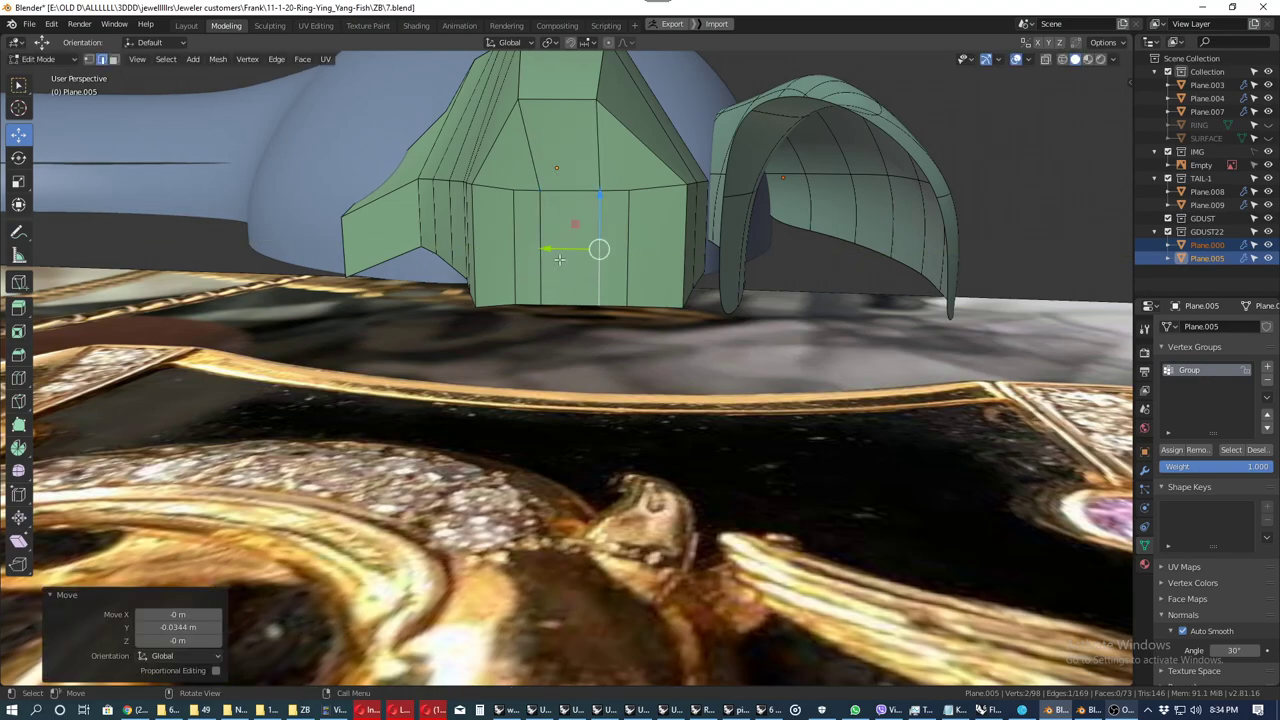
Step: Toggle the Subdivision modifier's edit-mode smoothed display on and back off
{"action": "scroll", "coordinate": [686, 310], "scroll_direction": "down", "scroll_amount": 2}
{"action": "middle_click_drag", "start_coordinate": [686, 310], "coordinate": [590, 335]}
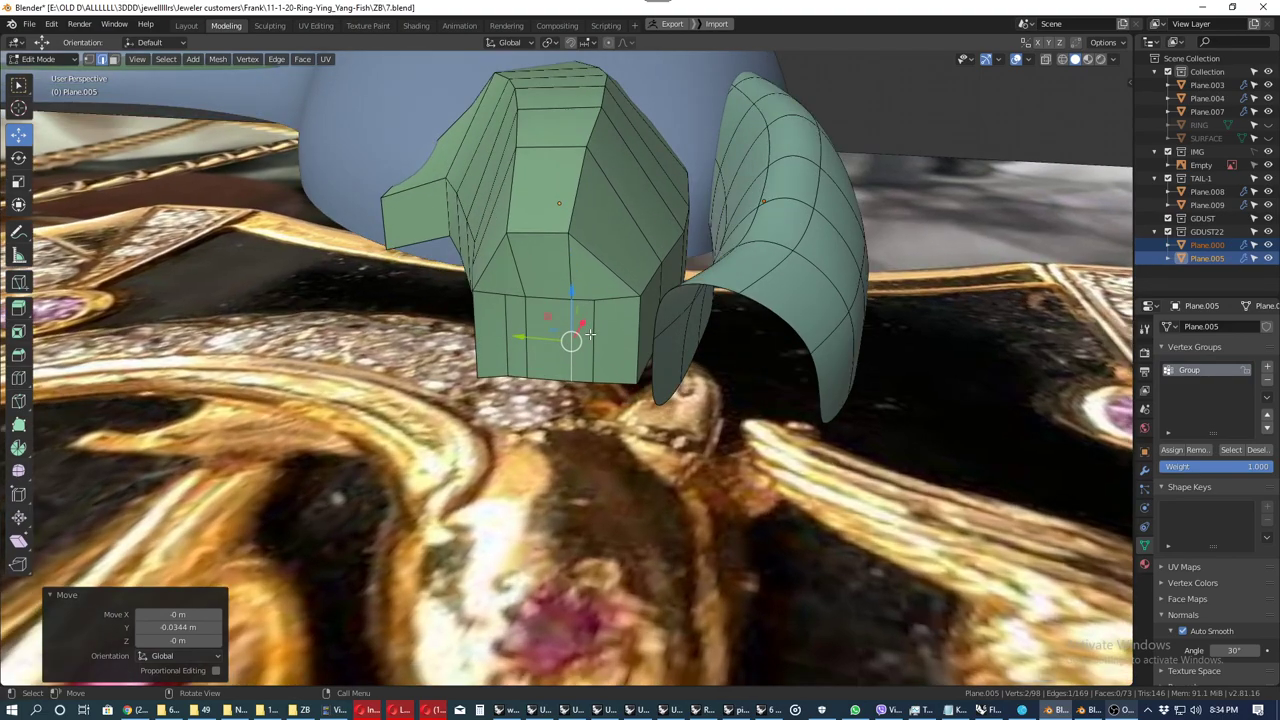
{"action": "key", "text": "q"}
{"action": "left_click", "coordinate": [599, 346]}
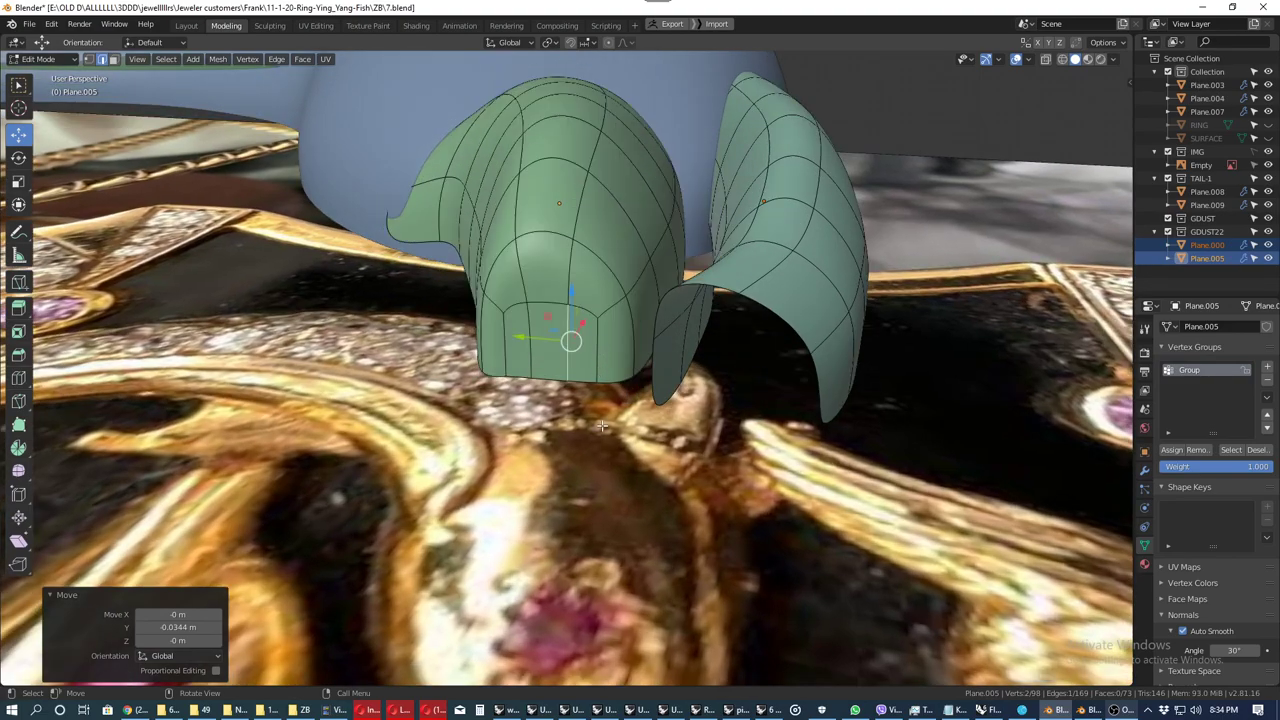
{"action": "key", "text": "q"}
{"action": "left_click", "coordinate": [602, 414]}
{"action": "mouse_move", "coordinate": [602, 414]}
{"action": "middle_mouse_down"}
{"action": "mouse_move", "coordinate": [548, 441]}
{"action": "mouse_move", "coordinate": [602, 335]}
{"action": "mouse_move", "coordinate": [618, 363]}
{"action": "mouse_move", "coordinate": [660, 292]}
{"action": "mouse_move", "coordinate": [540, 325]}
{"action": "mouse_move", "coordinate": [590, 310]}
{"action": "mouse_move", "coordinate": [575, 301]}
{"action": "middle_mouse_up"}
Step: Extend the upper jaw's two front faces forward along the X axis
{"action": "left_click", "coordinate": [575, 301]}
{"action": "middle_click_drag", "start_coordinate": [543, 249], "coordinate": [455, 335]}
{"action": "left_click", "coordinate": [543, 237], "text": "shift"}
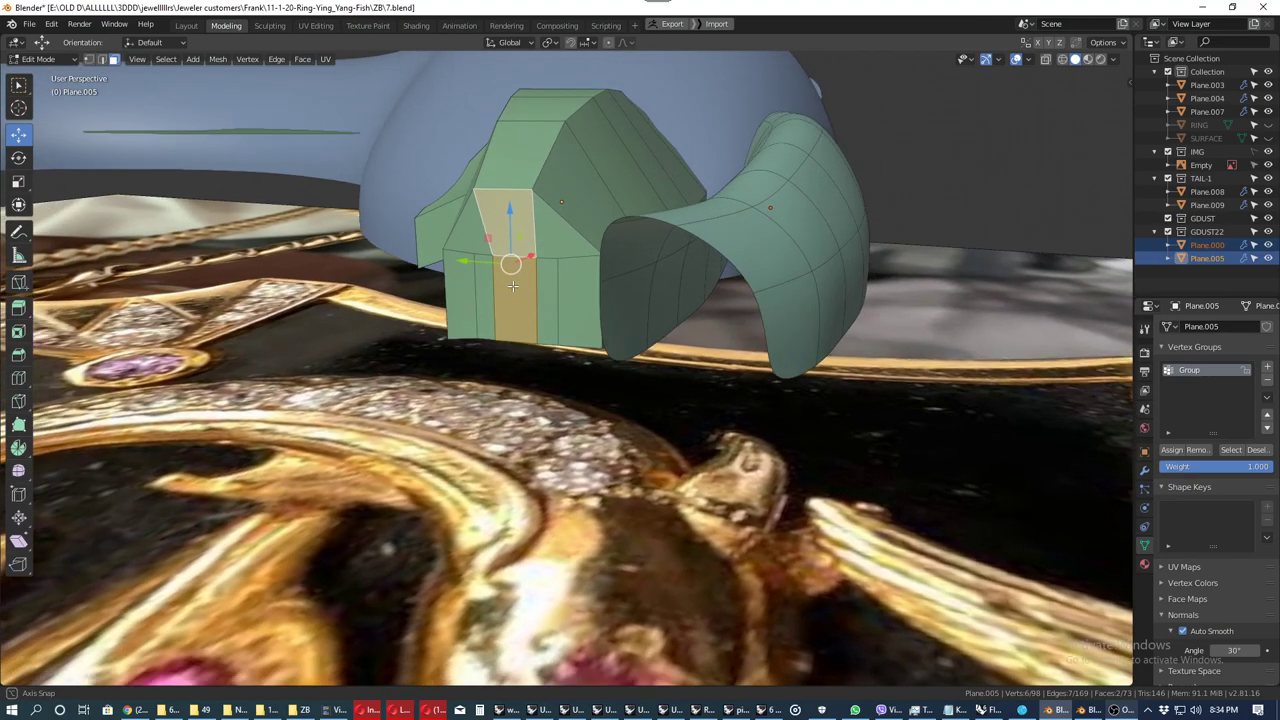
{"action": "key", "text": "g"}
{"action": "key", "text": "x"}
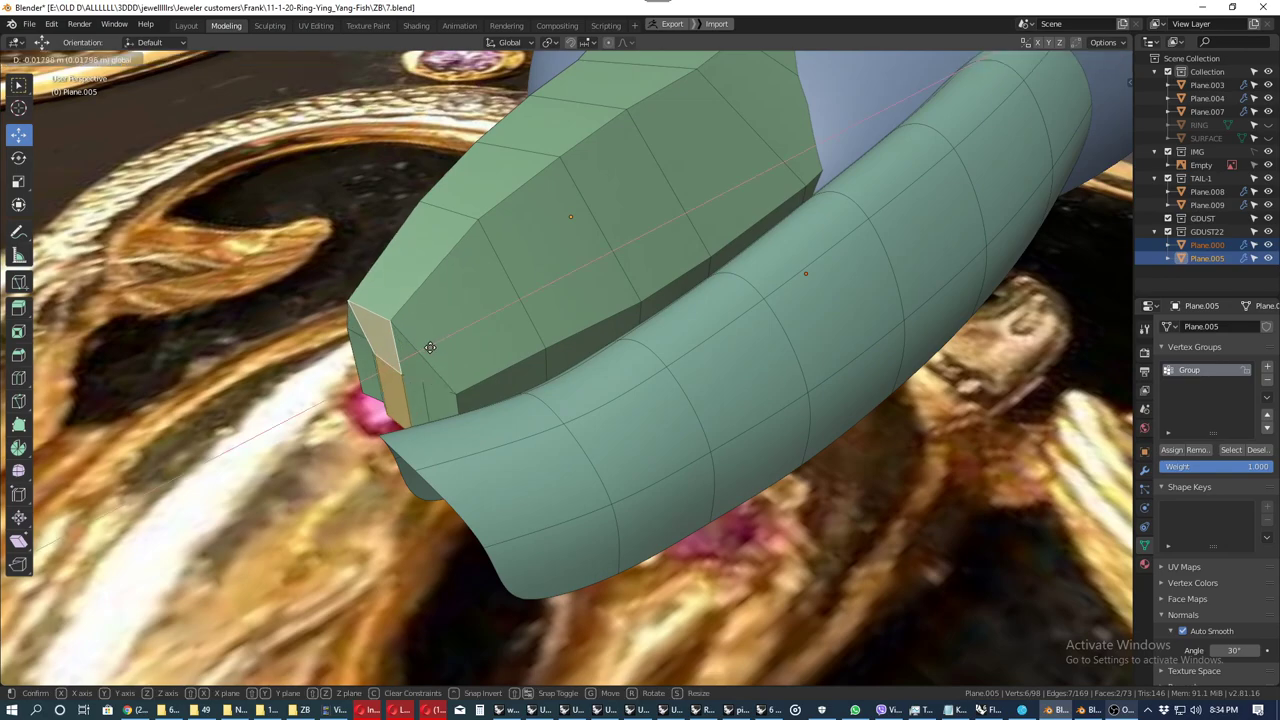
{"action": "left_click", "coordinate": [403, 361]}
Step: Pull the tip edges on both sides inward to narrow the upper jaw's snout
{"action": "middle_click_drag", "start_coordinate": [403, 361], "coordinate": [597, 296]}
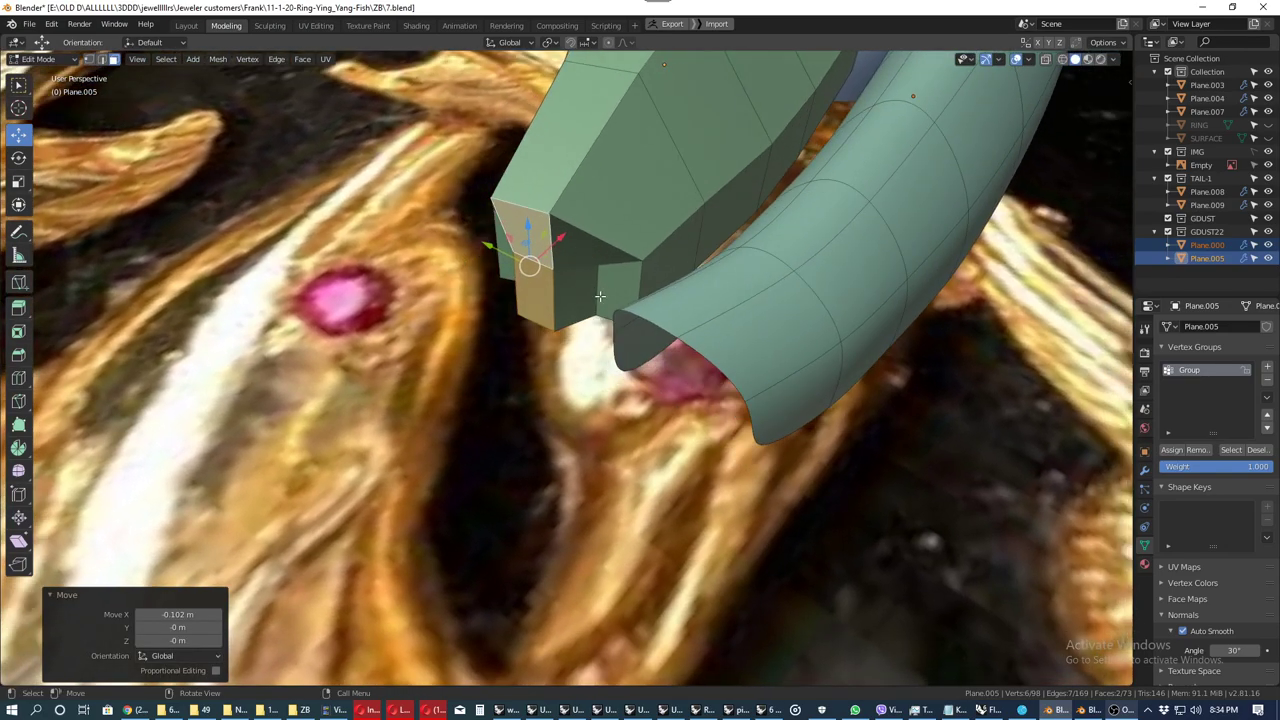
{"action": "left_click", "coordinate": [596, 293]}
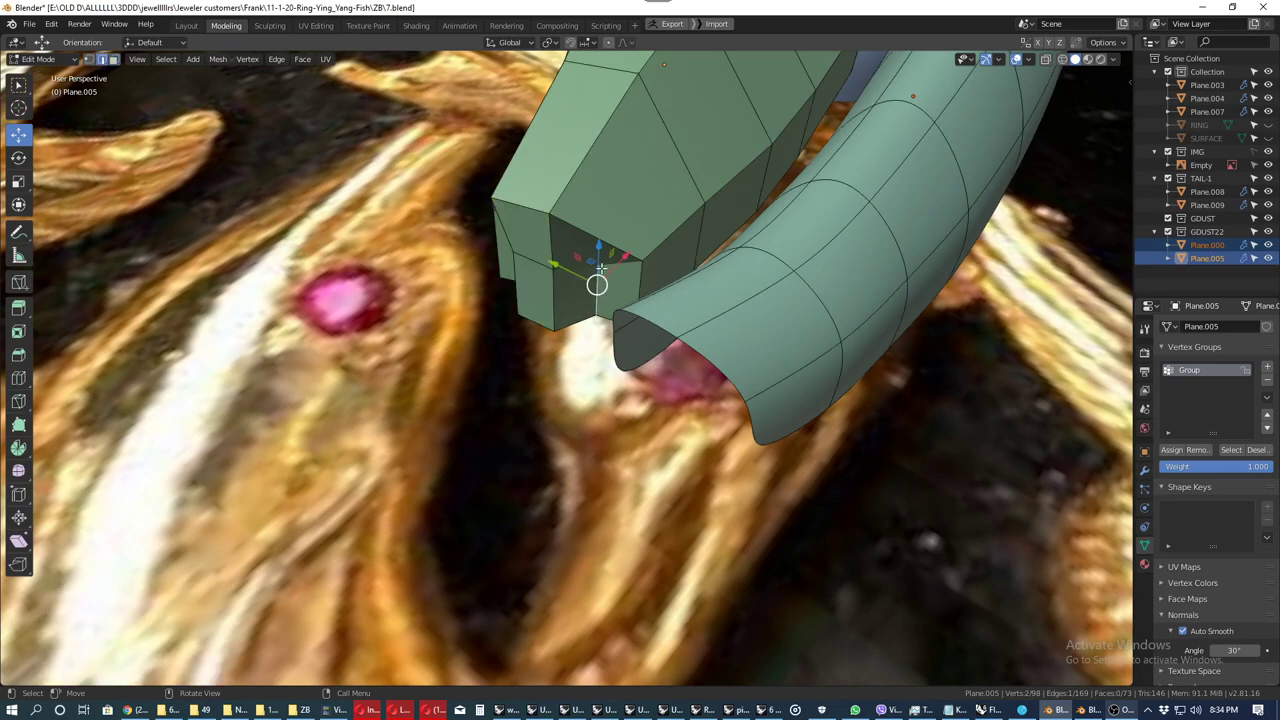
{"action": "key", "text": "g"}
{"action": "left_click", "coordinate": [603, 282]}
{"action": "mouse_move", "coordinate": [603, 282]}
{"action": "middle_mouse_down"}
{"action": "mouse_move", "coordinate": [645, 301]}
{"action": "mouse_move", "coordinate": [581, 260]}
{"action": "mouse_move", "coordinate": [577, 292]}
{"action": "middle_mouse_up"}
{"action": "left_click", "coordinate": [581, 260]}
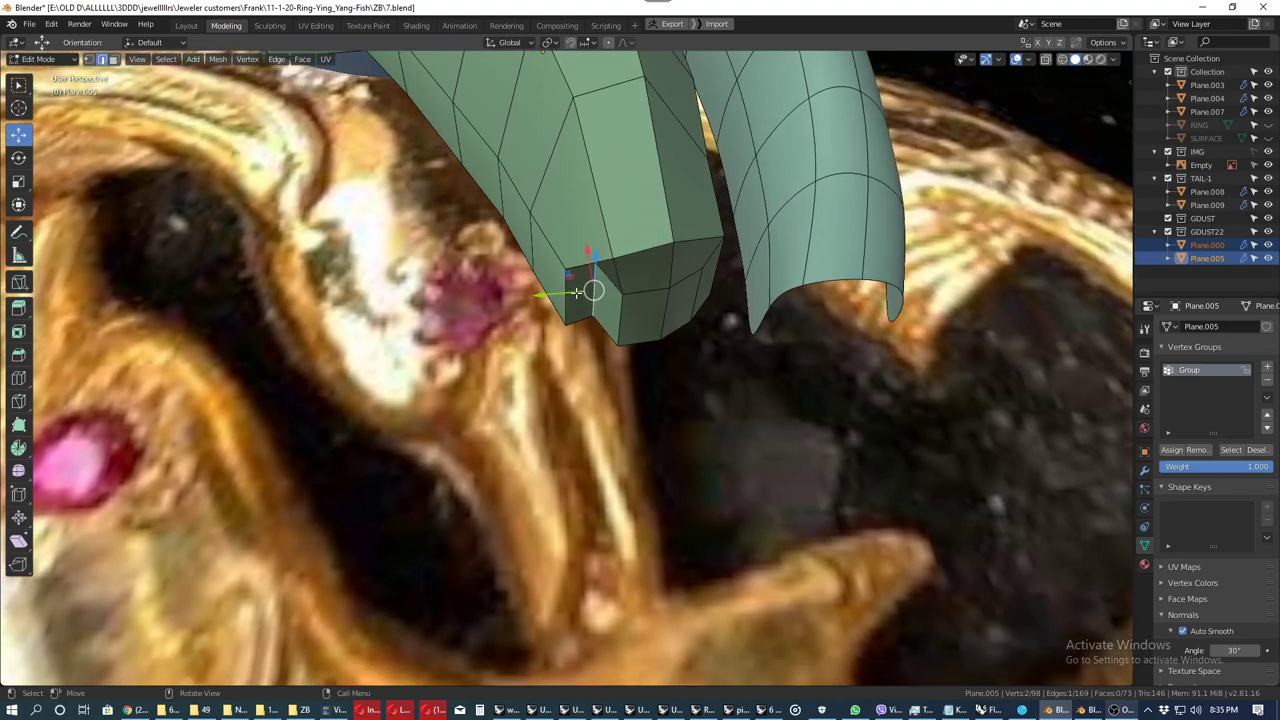
{"action": "key", "text": "g"}
{"action": "key", "text": "shift+x"}
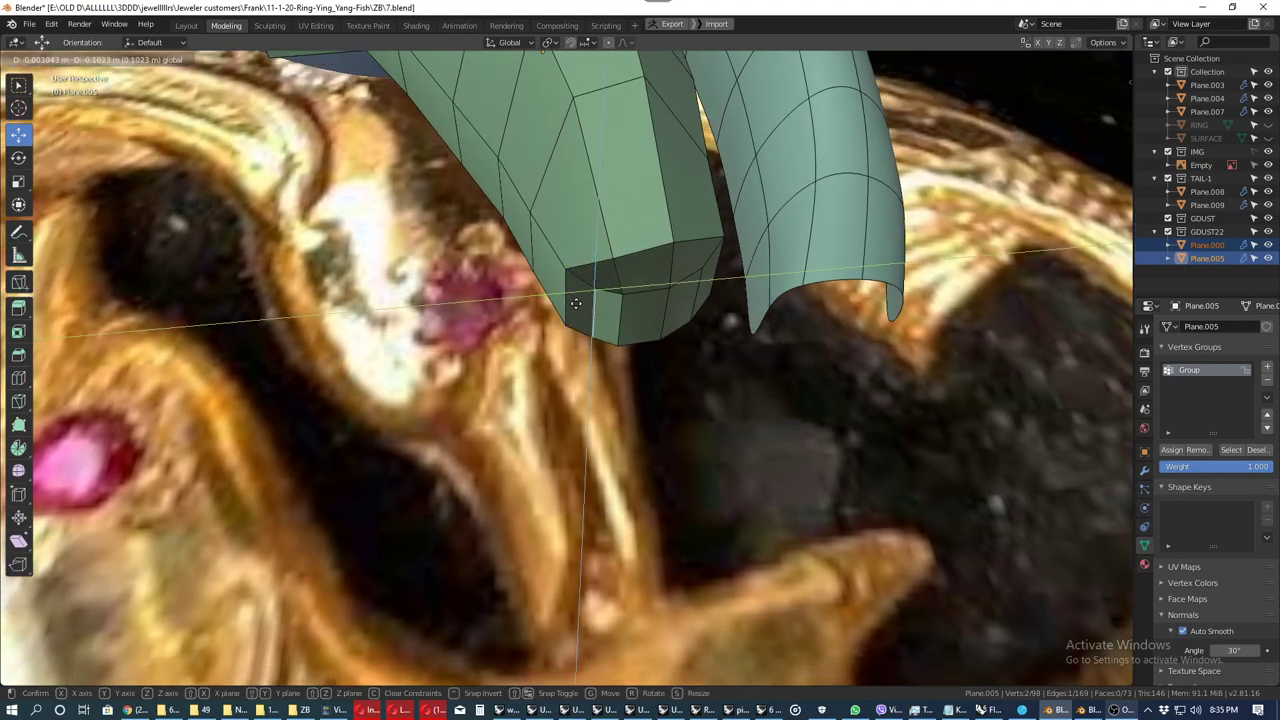
{"action": "left_click", "coordinate": [576, 307]}
{"action": "mouse_move", "coordinate": [576, 307]}
{"action": "middle_mouse_down"}
{"action": "mouse_move", "coordinate": [654, 293]}
{"action": "mouse_move", "coordinate": [614, 312]}
{"action": "mouse_move", "coordinate": [646, 109]}
{"action": "mouse_move", "coordinate": [668, 270]}
{"action": "mouse_move", "coordinate": [669, 123]}
{"action": "middle_mouse_up"}
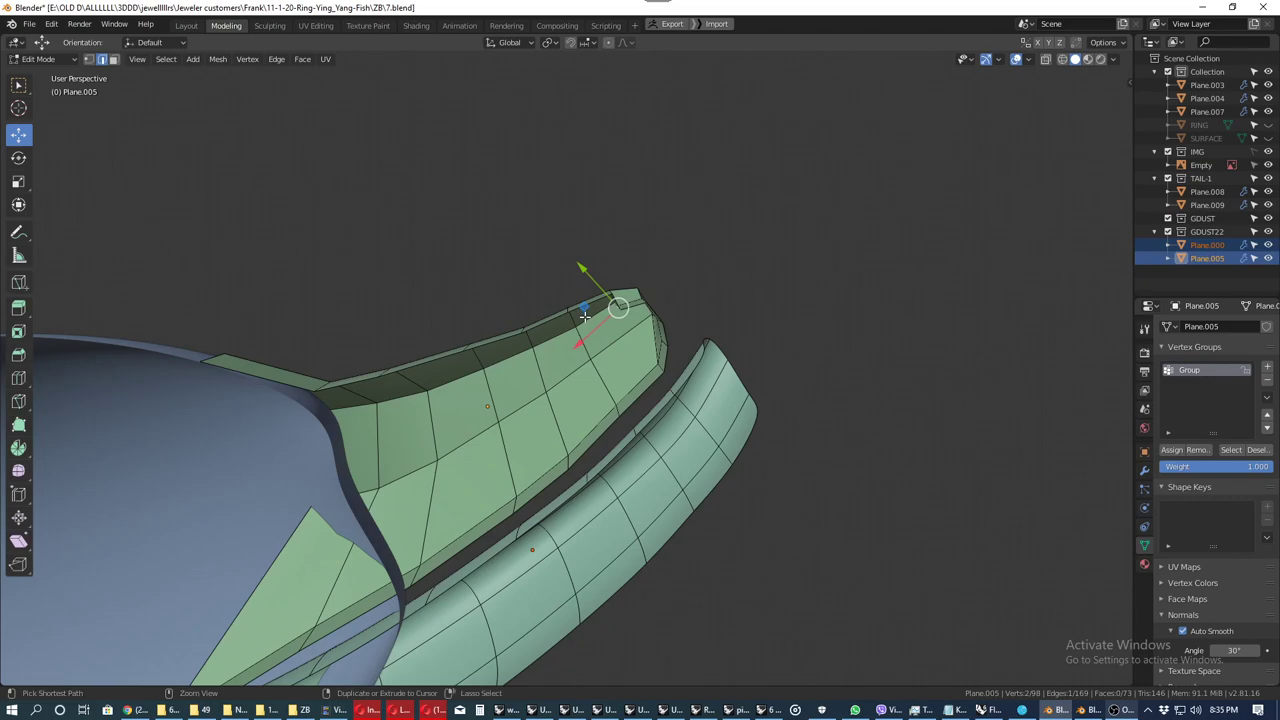
Step: Reposition the tip vertex to sharpen the upper jaw into a point
{"action": "key", "text": "KP_Decimal"}
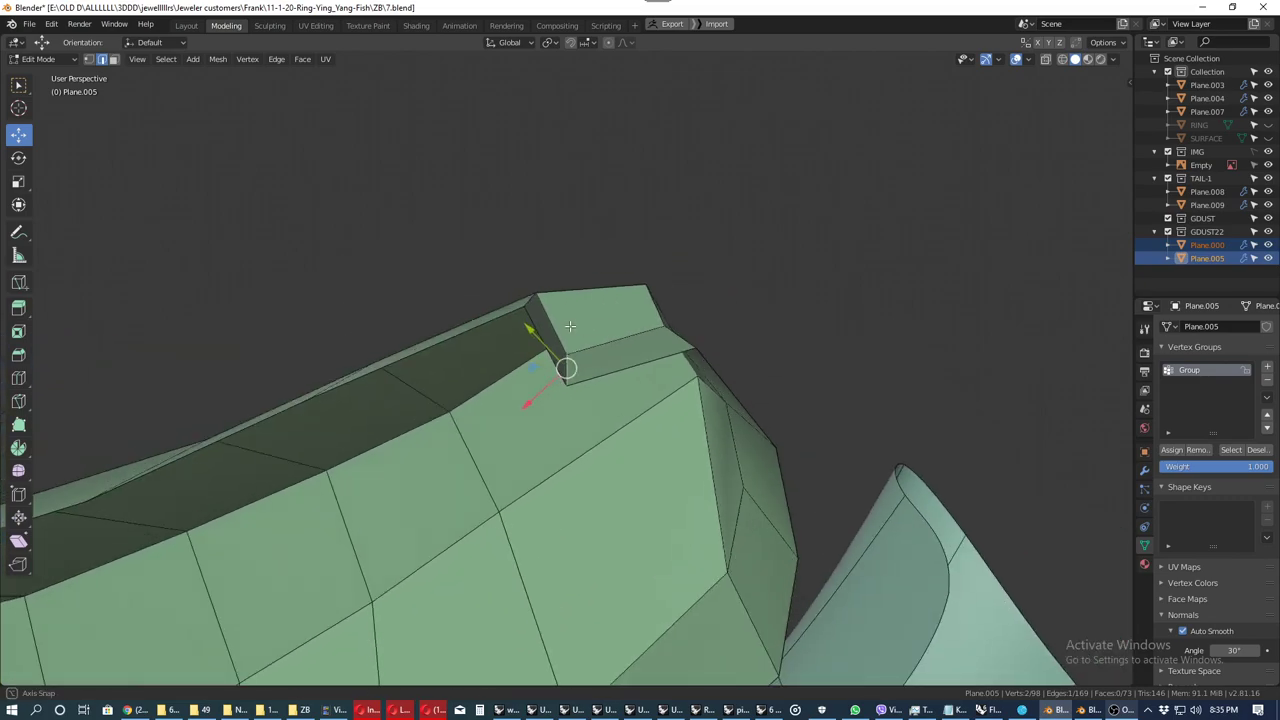
{"action": "left_click_drag", "start_coordinate": [524, 372], "coordinate": [538, 364]}
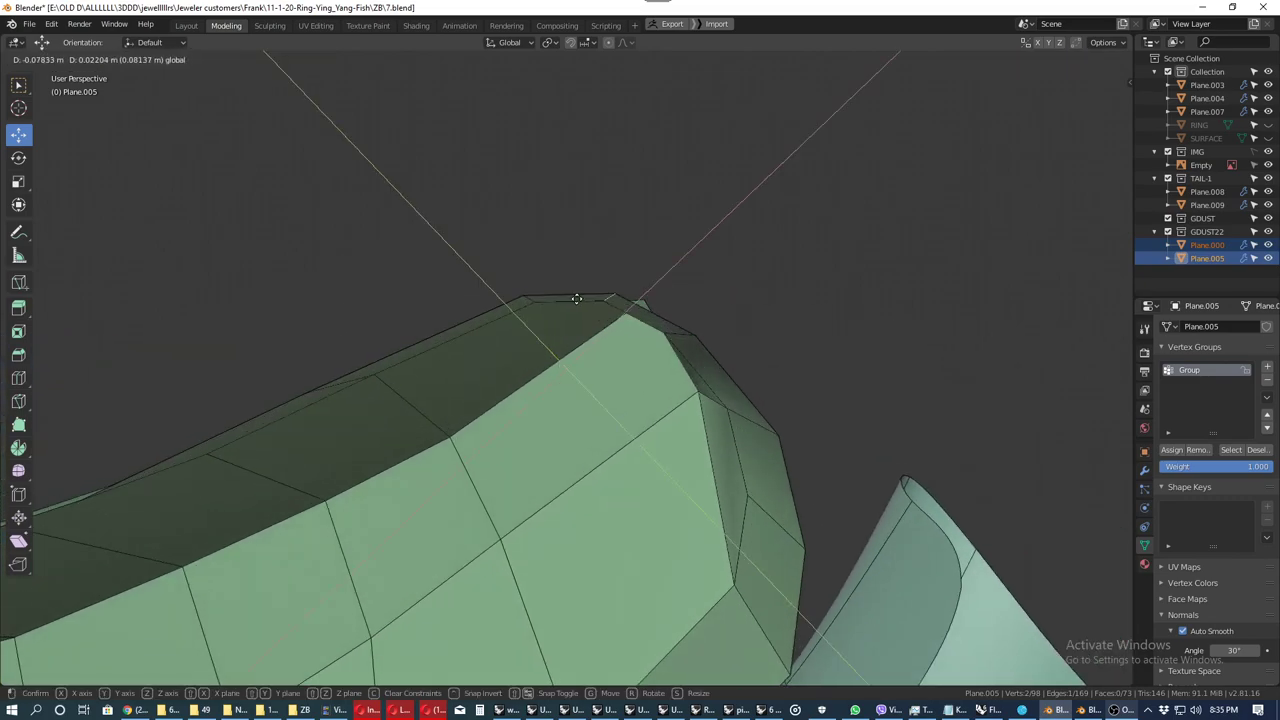
{"action": "left_click_drag", "start_coordinate": [577, 298], "coordinate": [608, 294]}
{"action": "mouse_move", "coordinate": [608, 294]}
{"action": "middle_mouse_down"}
{"action": "mouse_move", "coordinate": [571, 366]}
{"action": "mouse_move", "coordinate": [580, 377]}
{"action": "mouse_move", "coordinate": [669, 370]}
{"action": "mouse_move", "coordinate": [666, 330]}
{"action": "mouse_move", "coordinate": [540, 322]}
{"action": "mouse_move", "coordinate": [573, 383]}
{"action": "mouse_move", "coordinate": [625, 339]}
{"action": "mouse_move", "coordinate": [499, 405]}
{"action": "mouse_move", "coordinate": [512, 350]}
{"action": "middle_mouse_up"}
Step: Tilt the upper jaw tip 2.51°, push it 0.139 m along X, and restore smoothed display
{"action": "key", "text": "r"}
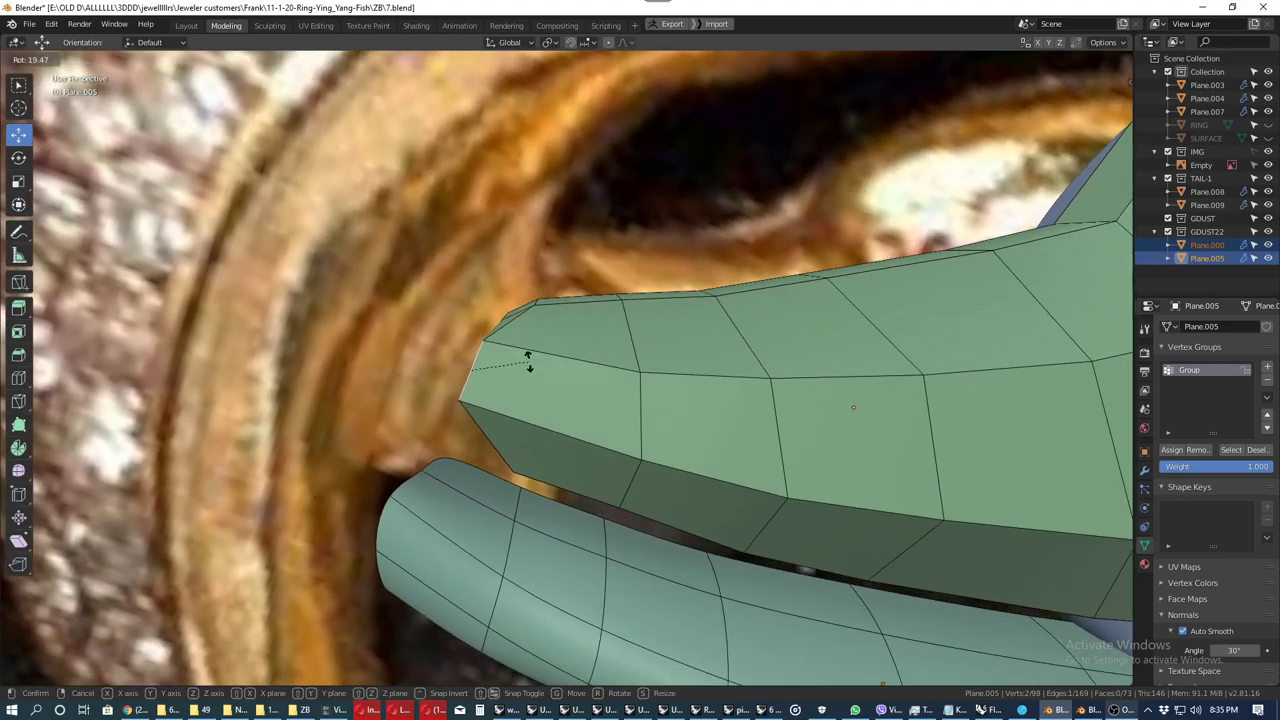
{"action": "left_click", "coordinate": [528, 350]}
{"action": "mouse_move", "coordinate": [537, 371]}
{"action": "middle_mouse_down"}
{"action": "mouse_move", "coordinate": [548, 375]}
{"action": "mouse_move", "coordinate": [530, 370]}
{"action": "middle_mouse_up"}
{"action": "key", "text": "g"}
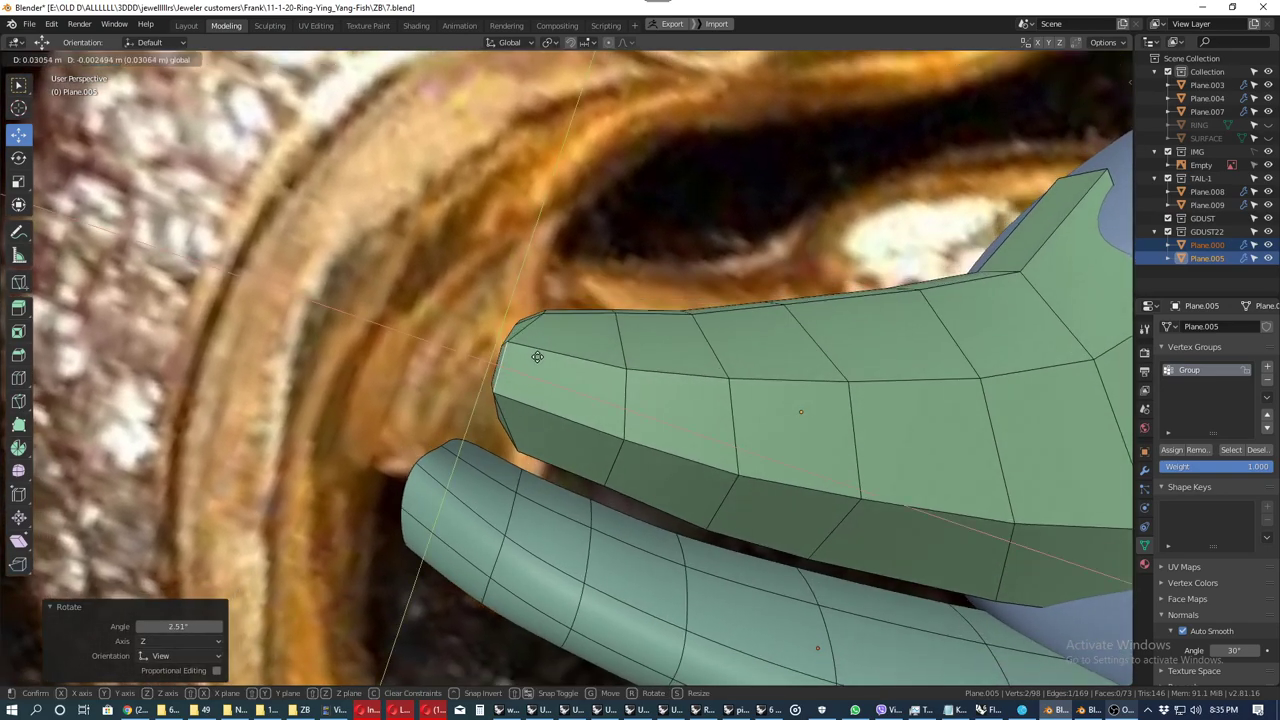
{"action": "key", "text": "shift+z"}
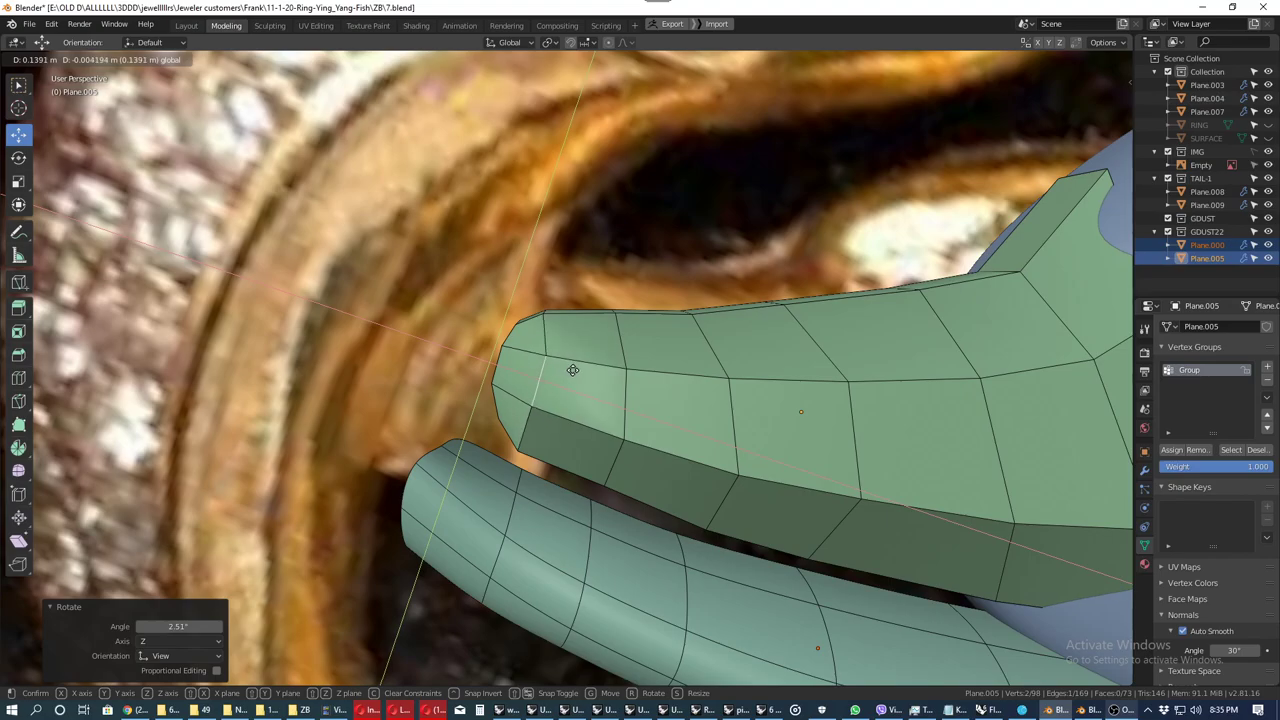
{"action": "left_click", "coordinate": [572, 370]}
{"action": "mouse_move", "coordinate": [572, 370]}
{"action": "middle_mouse_down"}
{"action": "mouse_move", "coordinate": [456, 292]}
{"action": "mouse_move", "coordinate": [551, 354]}
{"action": "mouse_move", "coordinate": [535, 427]}
{"action": "mouse_move", "coordinate": [601, 377]}
{"action": "mouse_move", "coordinate": [570, 366]}
{"action": "middle_mouse_up"}
{"action": "key", "text": "q"}
{"action": "left_click", "coordinate": [555, 348]}
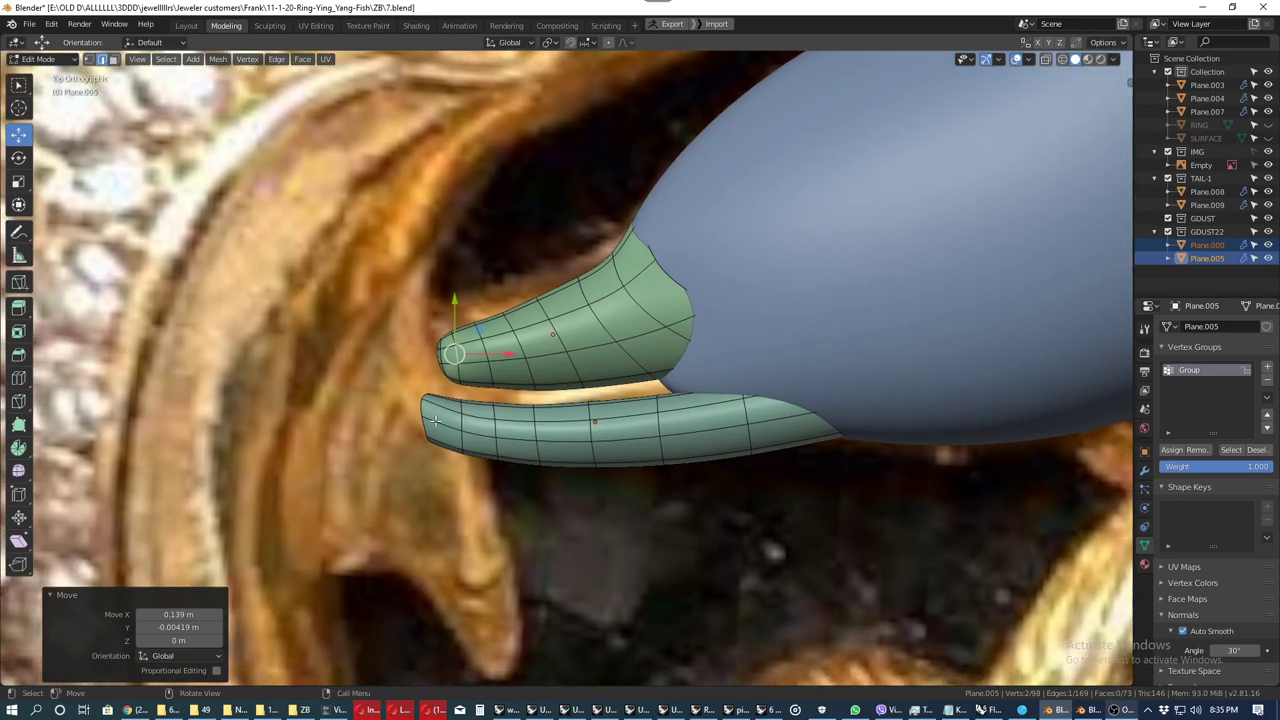
Step: Delete the faces at the lower jaw's front end
{"action": "scroll", "coordinate": [435, 421], "scroll_direction": "up", "scroll_amount": 2}
{"action": "middle_click_drag", "start_coordinate": [445, 414], "coordinate": [521, 362], "text": "shift"}
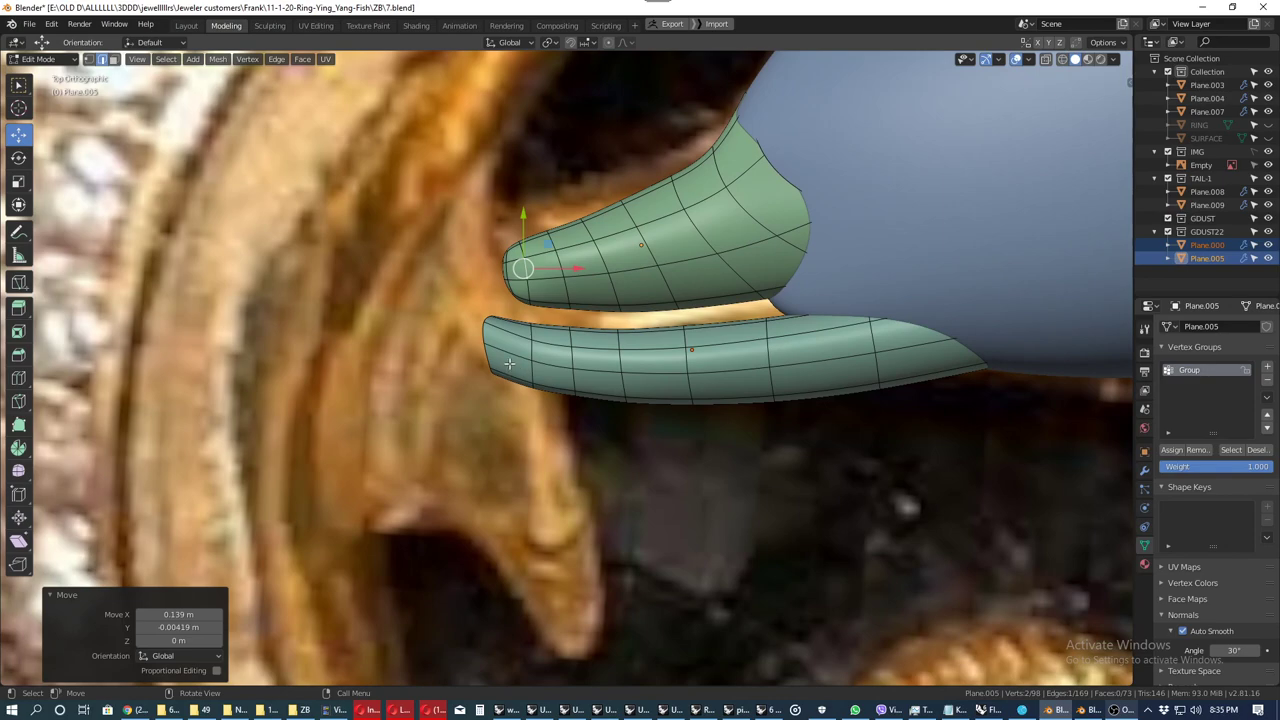
{"action": "left_click", "coordinate": [509, 364]}
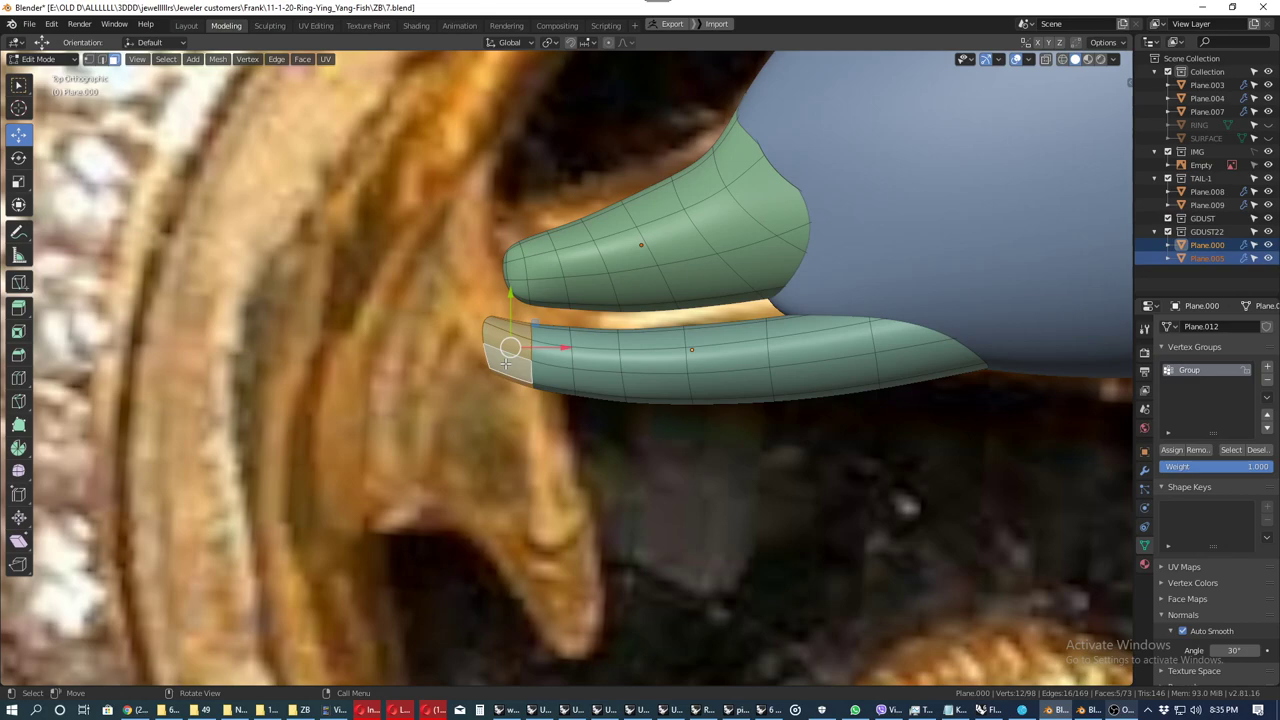
{"action": "key", "text": "x"}
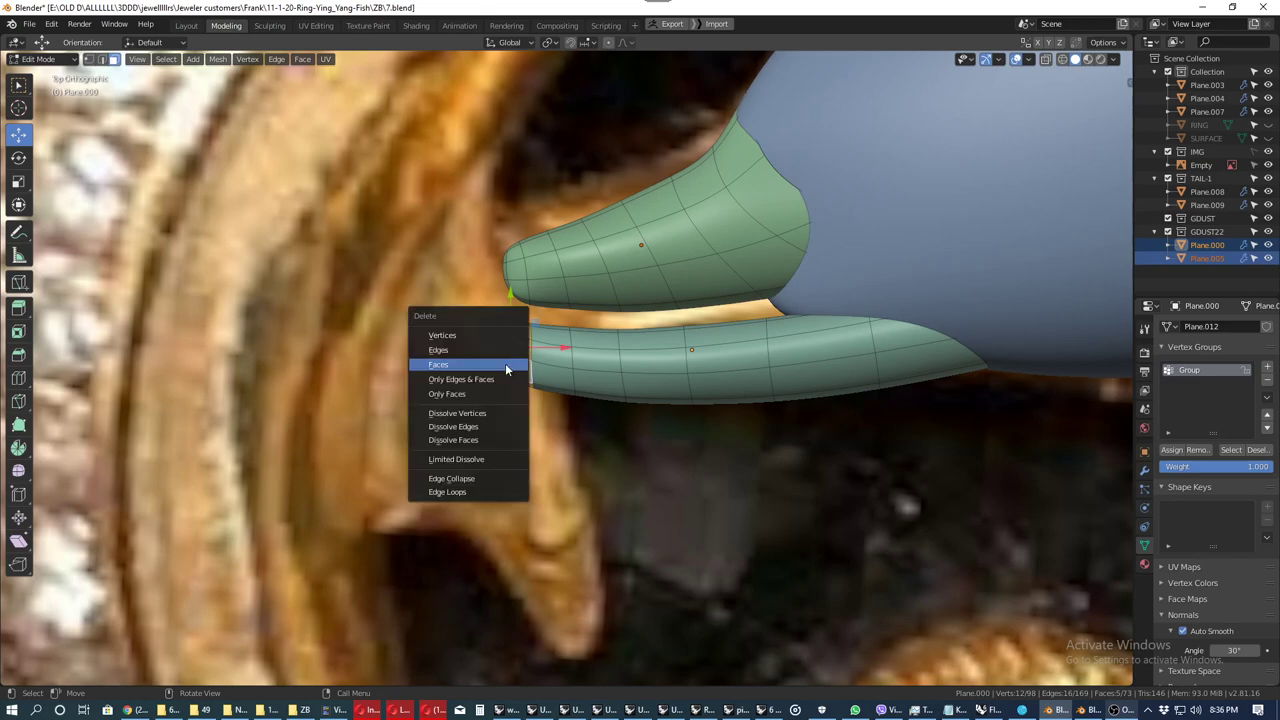
{"action": "left_click", "coordinate": [504, 364]}
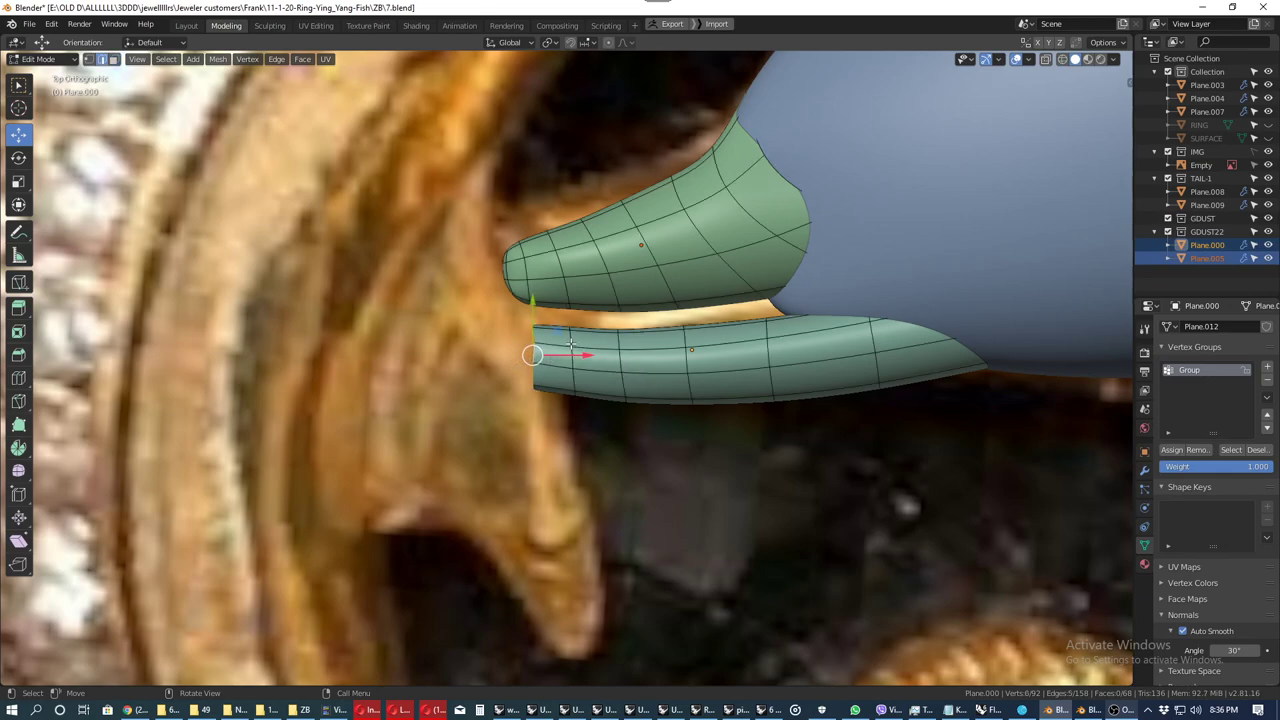
Step: Tilt the lower jaw's open end 6.16° and flatten it to zero X width
{"action": "left_click_drag", "start_coordinate": [562, 332], "coordinate": [550, 330]}
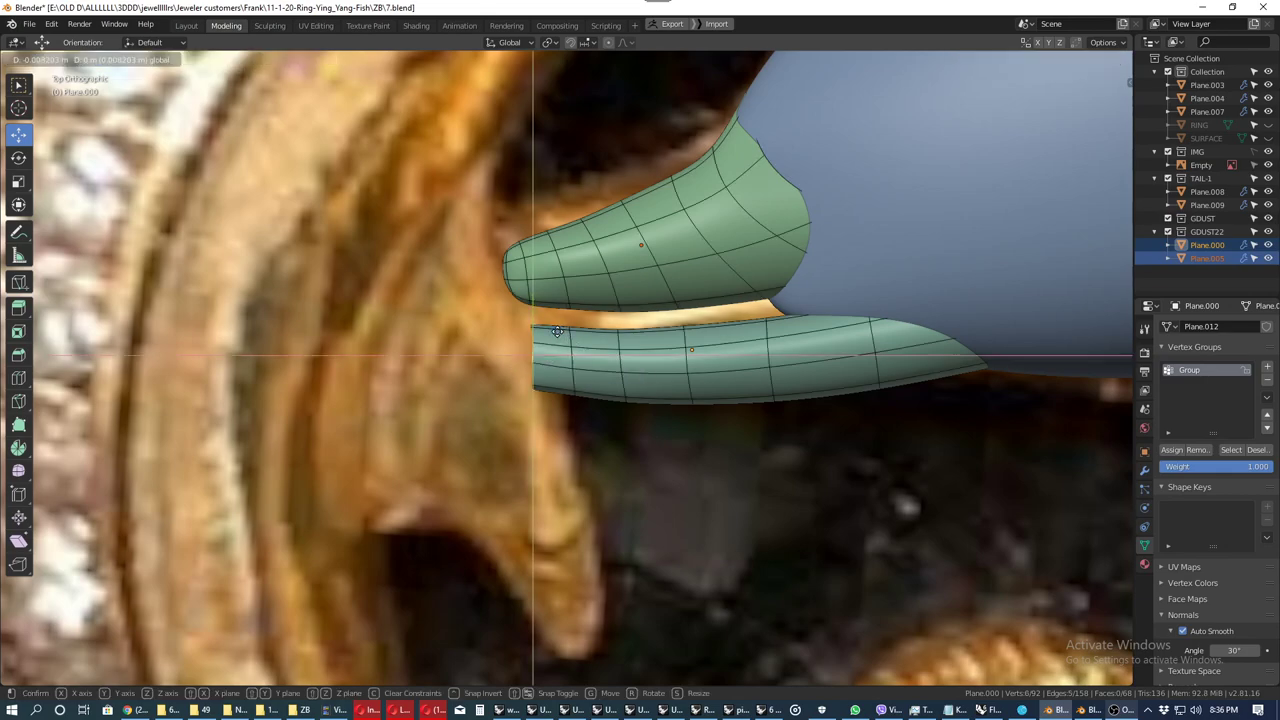
{"action": "key", "text": "r"}
{"action": "left_click", "coordinate": [556, 334]}
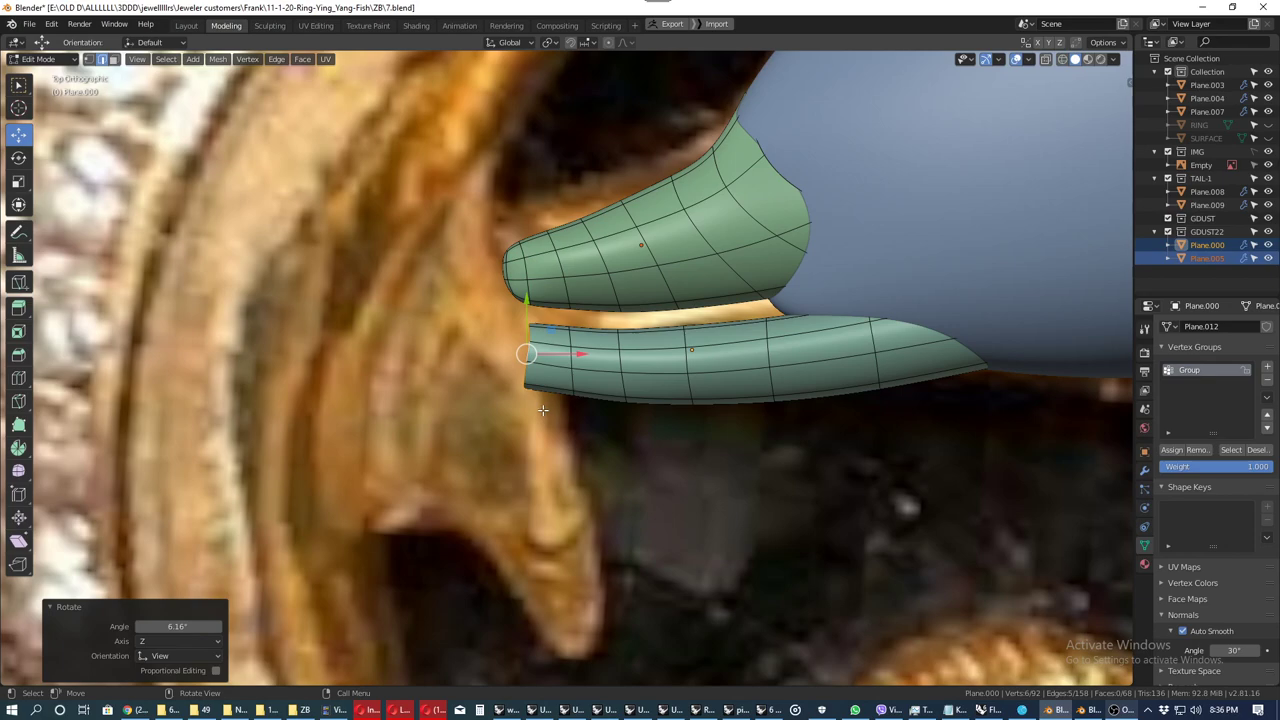
{"action": "key", "text": "s"}
{"action": "key", "text": "x"}
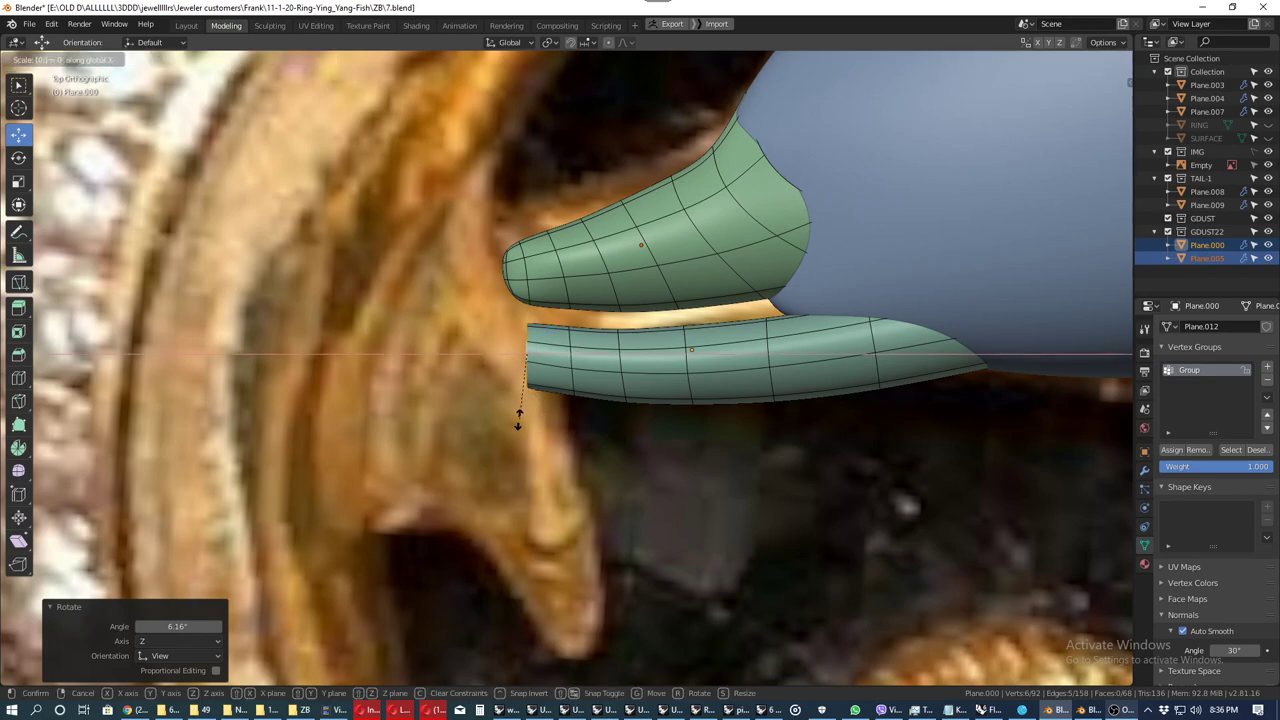
{"action": "key", "text": "Return"}
Step: Rotate the open end 7.53° and shift it to follow the upper jaw
{"action": "key", "text": "r"}
{"action": "left_click", "coordinate": [505, 430]}
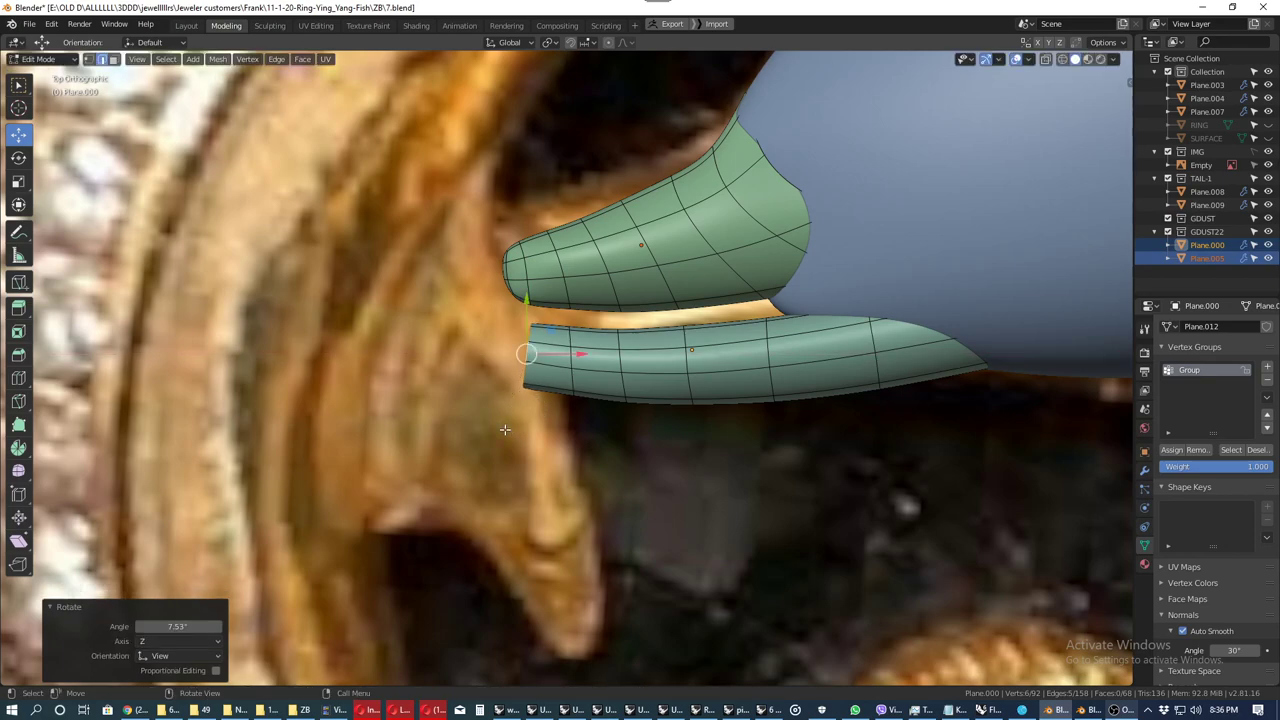
{"action": "key", "text": "g"}
{"action": "left_click", "coordinate": [515, 400]}
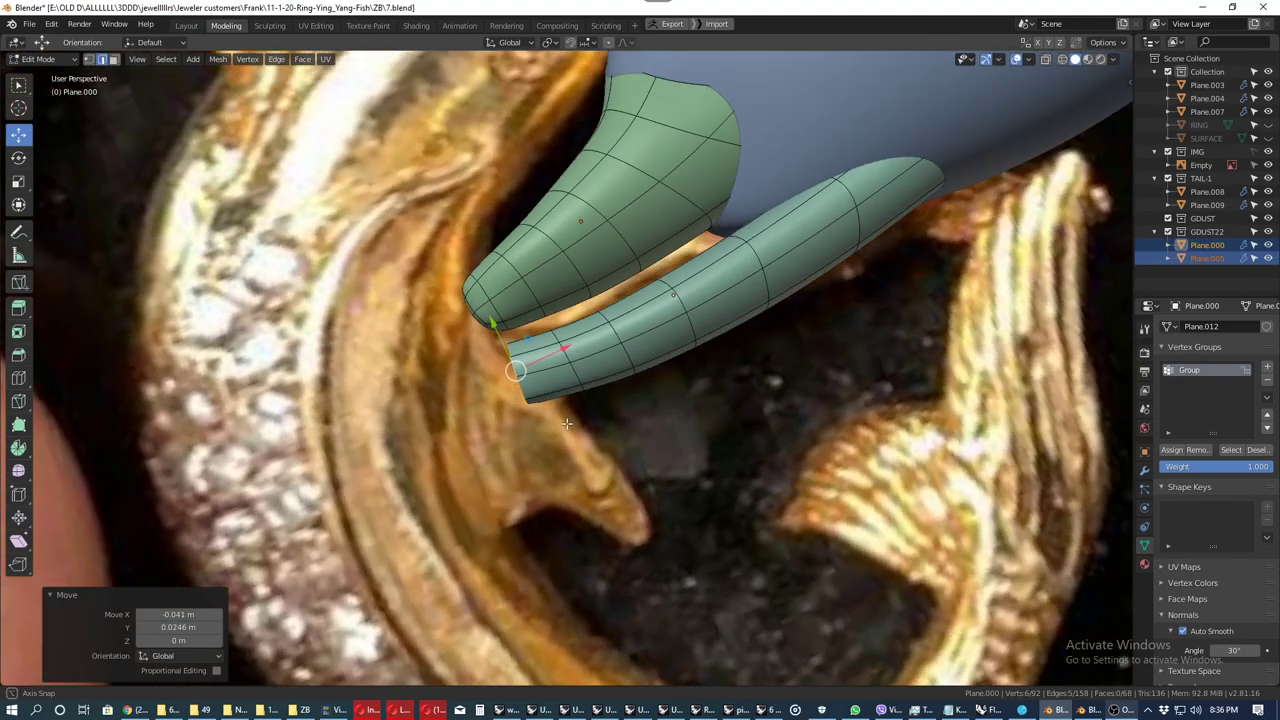
{"action": "mouse_move", "coordinate": [515, 400]}
{"action": "middle_mouse_down"}
{"action": "mouse_move", "coordinate": [585, 337]}
{"action": "mouse_move", "coordinate": [543, 366]}
{"action": "mouse_move", "coordinate": [563, 320]}
{"action": "mouse_move", "coordinate": [574, 314]}
{"action": "mouse_move", "coordinate": [589, 340]}
{"action": "middle_mouse_up"}
Step: Lower the jaw end's top vertex and reposition the selected vertices within a plane
{"action": "key", "text": "q"}
{"action": "key", "text": "Escape"}
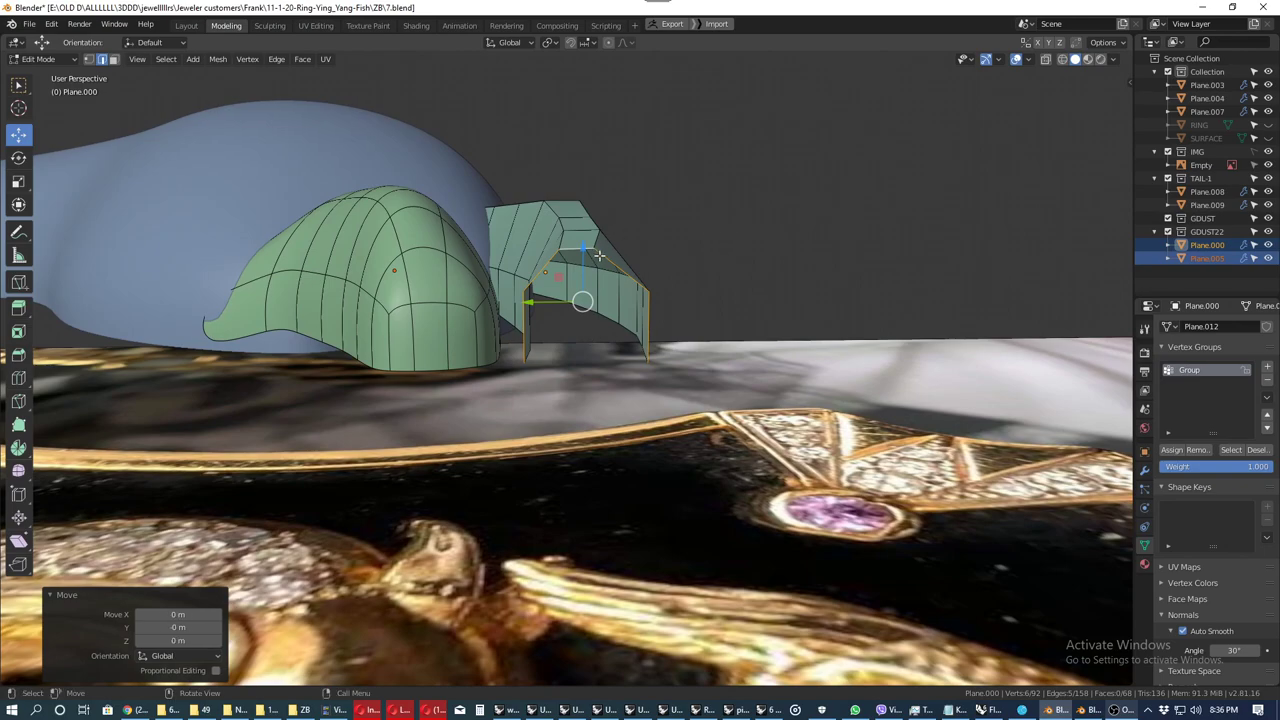
{"action": "left_click", "coordinate": [586, 246]}
{"action": "middle_click_drag", "start_coordinate": [588, 277], "coordinate": [584, 175]}
{"action": "left_click_drag", "start_coordinate": [577, 184], "coordinate": [583, 222]}
{"action": "mouse_move", "coordinate": [583, 225]}
{"action": "middle_mouse_down"}
{"action": "mouse_move", "coordinate": [562, 317]}
{"action": "mouse_move", "coordinate": [574, 337]}
{"action": "mouse_move", "coordinate": [515, 255]}
{"action": "middle_mouse_up"}
{"action": "left_click_drag", "start_coordinate": [513, 251], "coordinate": [537, 289]}
{"action": "middle_click_drag", "start_coordinate": [537, 289], "coordinate": [523, 297]}
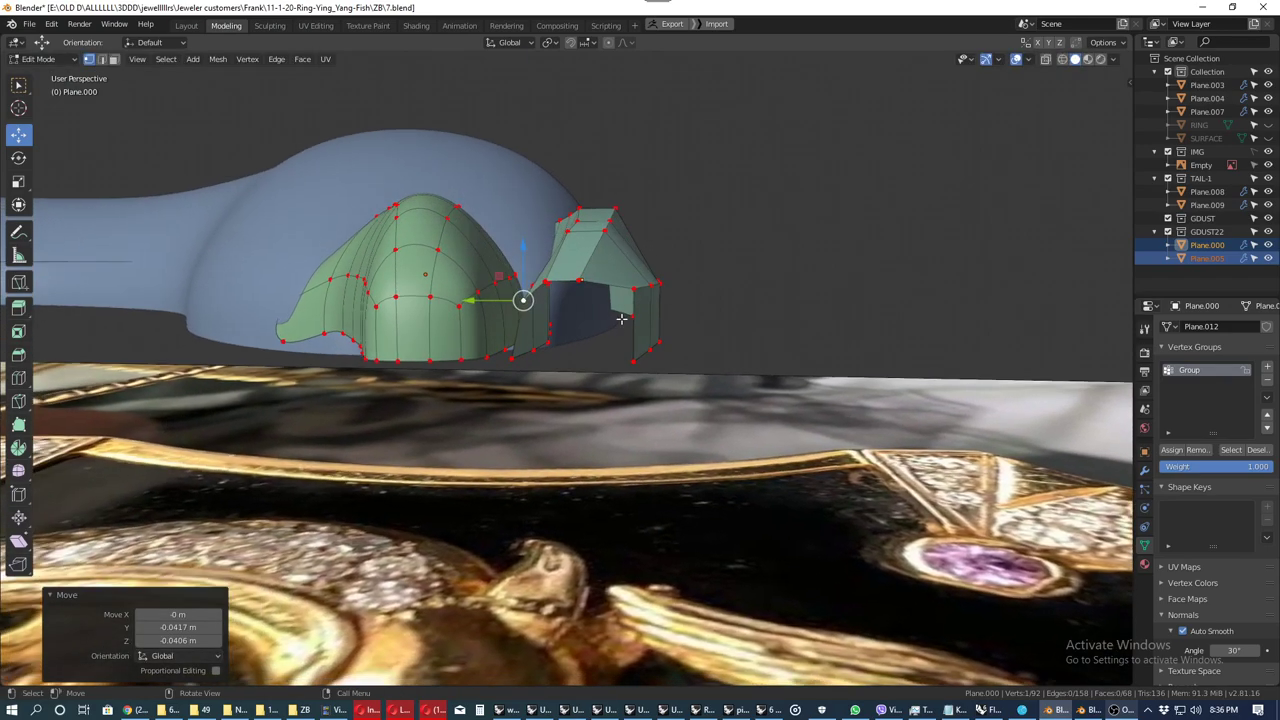
{"action": "middle_click_drag", "start_coordinate": [631, 286], "coordinate": [641, 317]}
{"action": "left_click_drag", "start_coordinate": [643, 280], "coordinate": [608, 274]}
{"action": "middle_click_drag", "start_coordinate": [608, 274], "coordinate": [612, 300]}
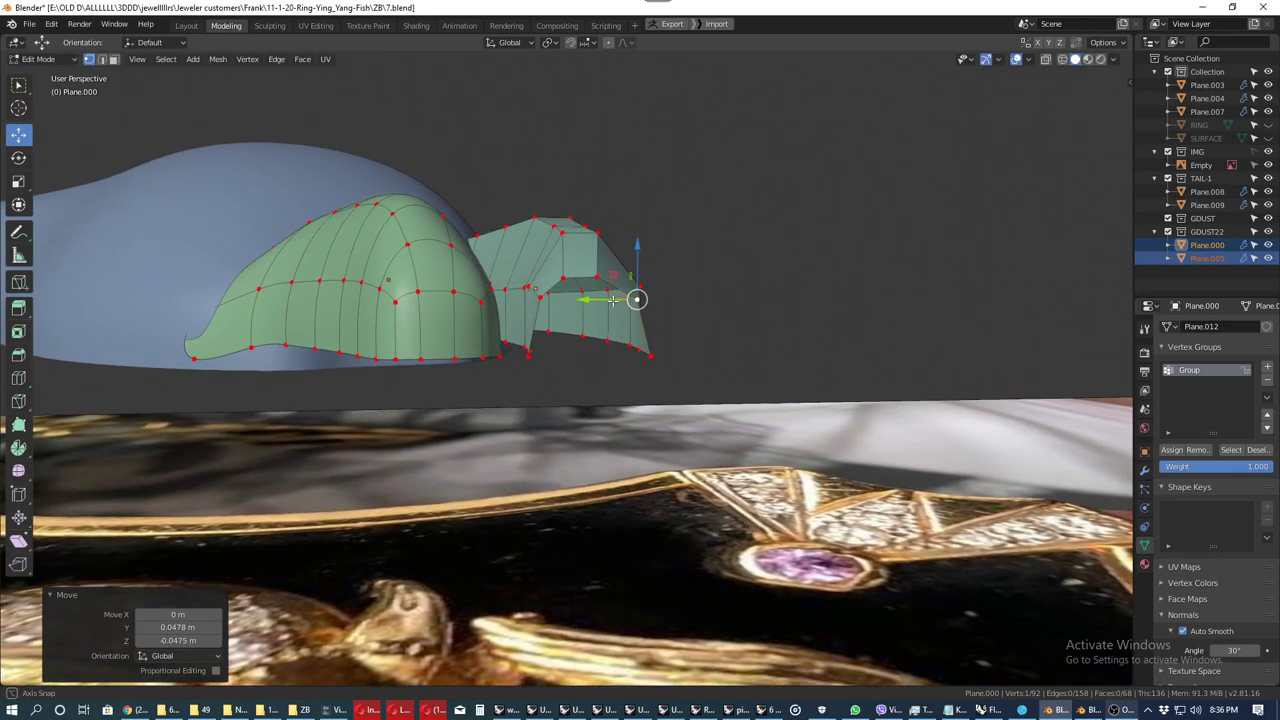
Step: Extrude the top edge of the lower jaw's end and pull it down along Z
{"action": "key", "text": "alt+a"}
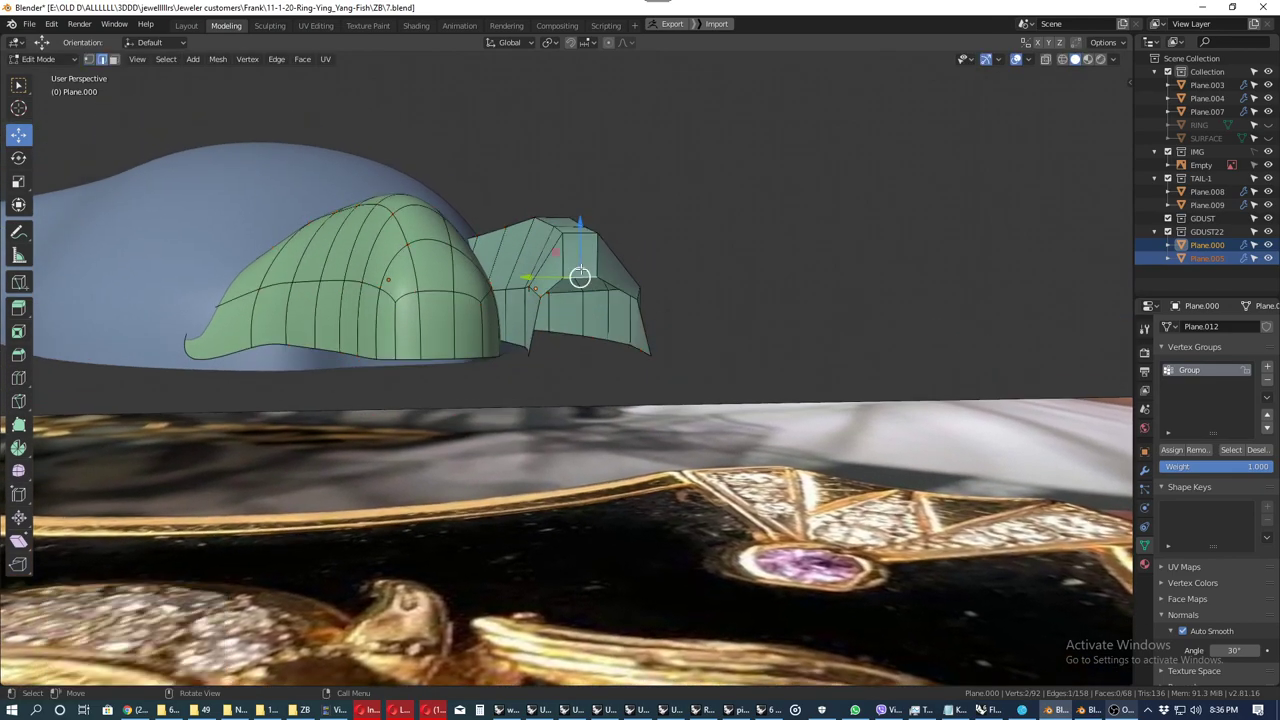
{"action": "key", "text": "e"}
{"action": "left_click", "coordinate": [777, 290]}
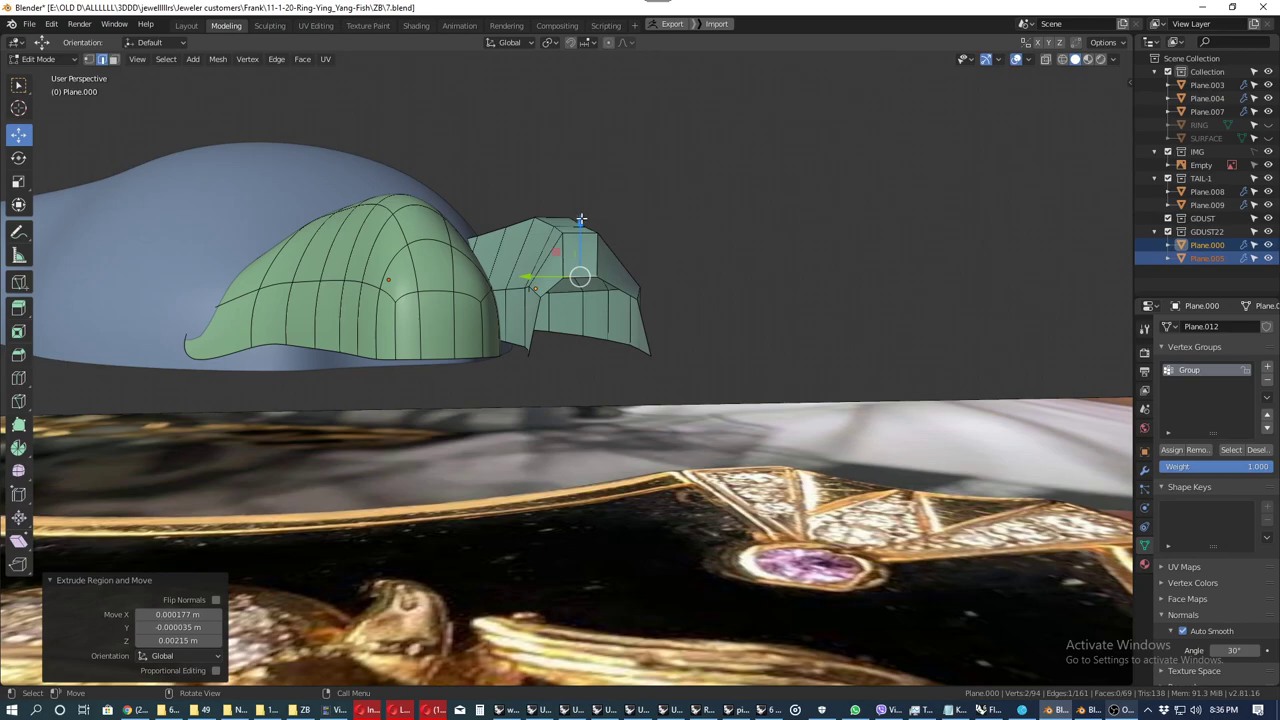
{"action": "key", "text": "g"}
{"action": "key", "text": "z"}
{"action": "left_click", "coordinate": [586, 290]}
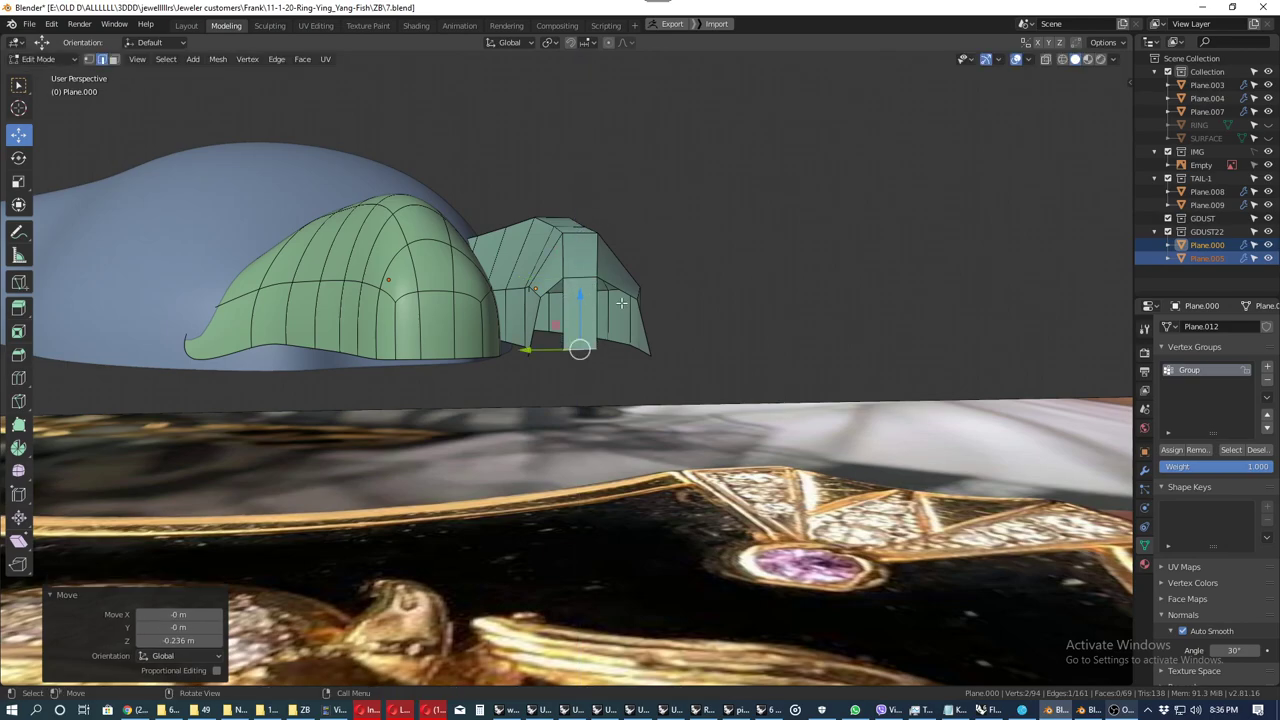
{"action": "middle_click_drag", "start_coordinate": [586, 290], "coordinate": [611, 305]}
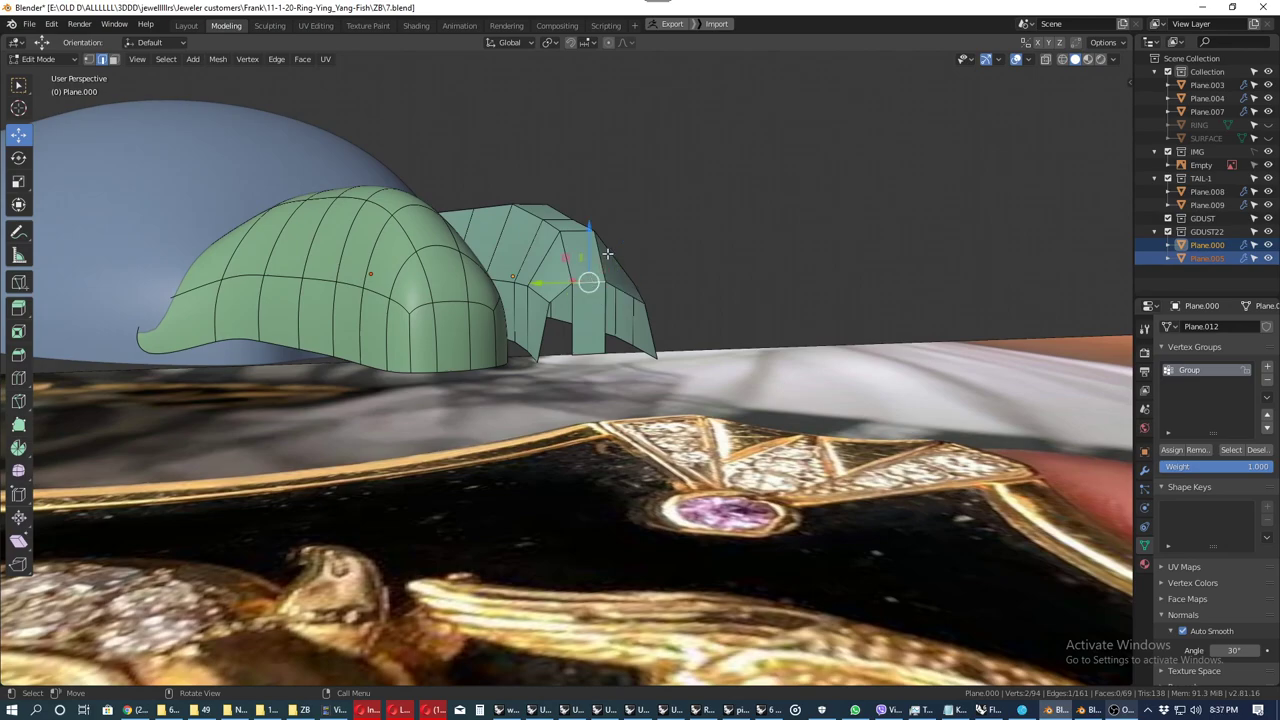
Step: Extrude the jaw's open bottom edges straight down along Z
{"action": "left_click", "coordinate": [585, 320]}
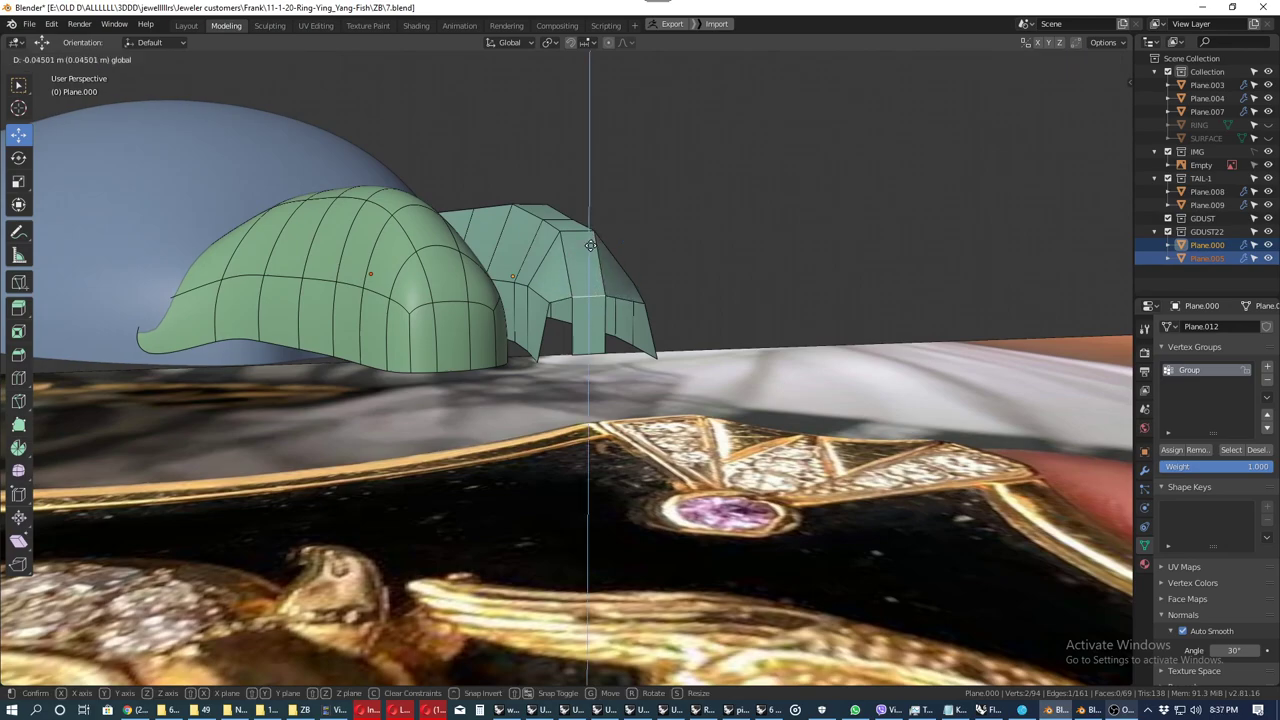
{"action": "left_click", "coordinate": [565, 302], "text": "shift"}
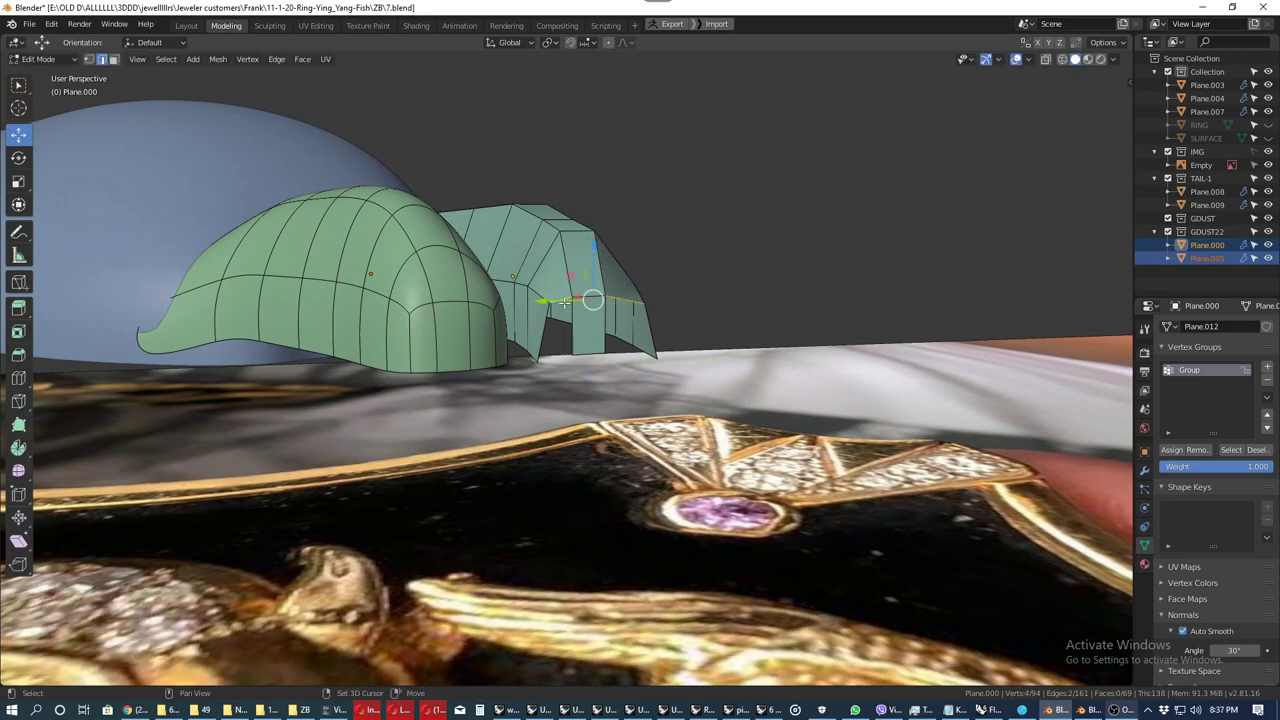
{"action": "key", "text": "e"}
{"action": "left_click", "coordinate": [765, 393]}
{"action": "key", "text": "g"}
{"action": "key", "text": "z"}
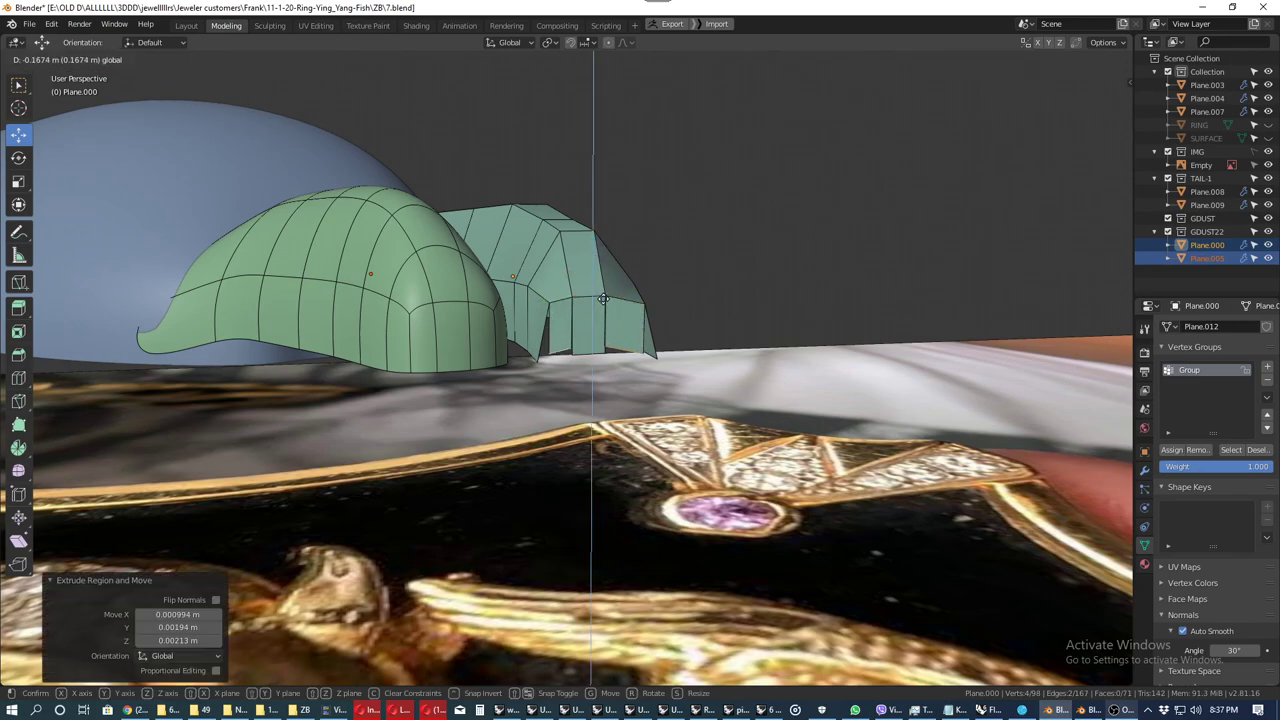
{"action": "left_click", "coordinate": [605, 300]}
{"action": "mouse_move", "coordinate": [591, 349]}
{"action": "middle_mouse_down"}
{"action": "mouse_move", "coordinate": [563, 357]}
{"action": "mouse_move", "coordinate": [600, 334]}
{"action": "middle_mouse_up"}
{"action": "scroll", "coordinate": [563, 357], "scroll_direction": "up", "scroll_amount": 2}
{"action": "scroll", "coordinate": [562, 358], "scroll_direction": "up", "scroll_amount": 2}
{"action": "scroll", "coordinate": [550, 353], "scroll_direction": "up", "scroll_amount": 3}
Step: In vertex mode, merge the first two split vertex pairs at their centre
{"action": "key", "text": "1"}
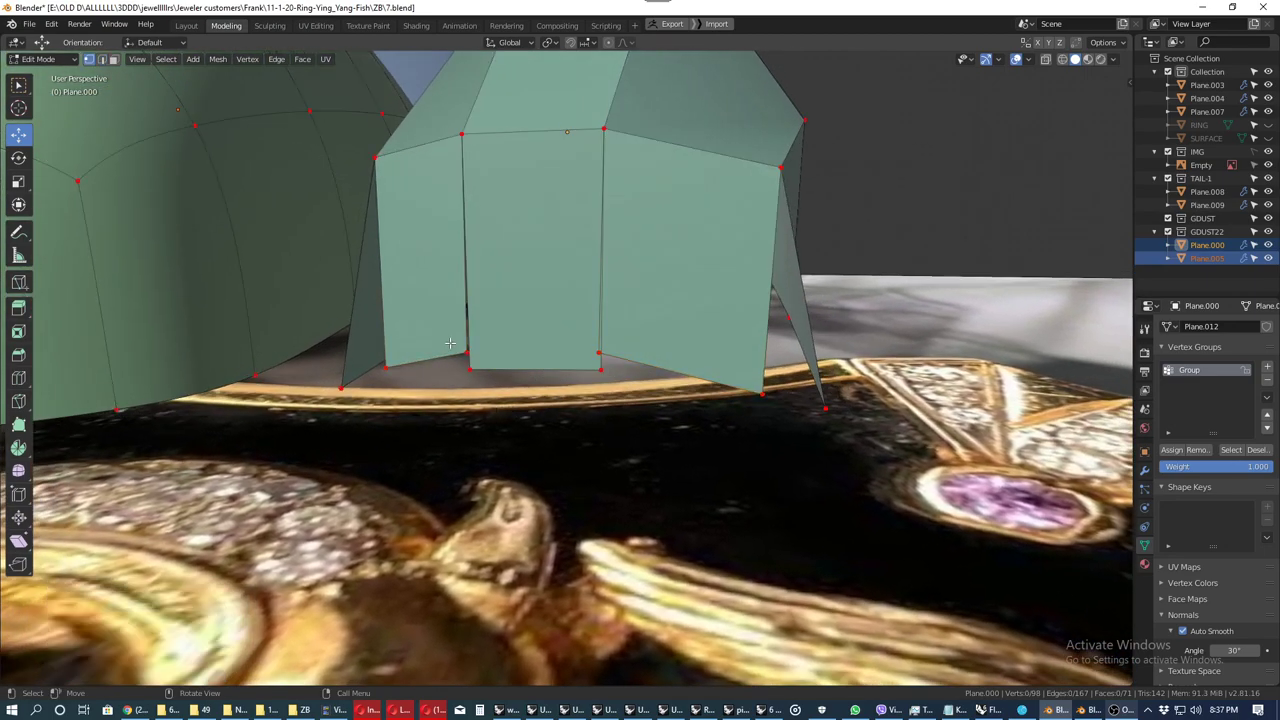
{"action": "key", "text": "w"}
{"action": "mouse_move", "coordinate": [452, 342]}
{"action": "left_mouse_down"}
{"action": "mouse_move", "coordinate": [484, 400]}
{"action": "mouse_move", "coordinate": [625, 338]}
{"action": "left_mouse_up"}
{"action": "key", "text": "m"}
{"action": "left_click", "coordinate": [486, 397]}
{"action": "key", "text": "m"}
{"action": "left_click", "coordinate": [628, 350]}
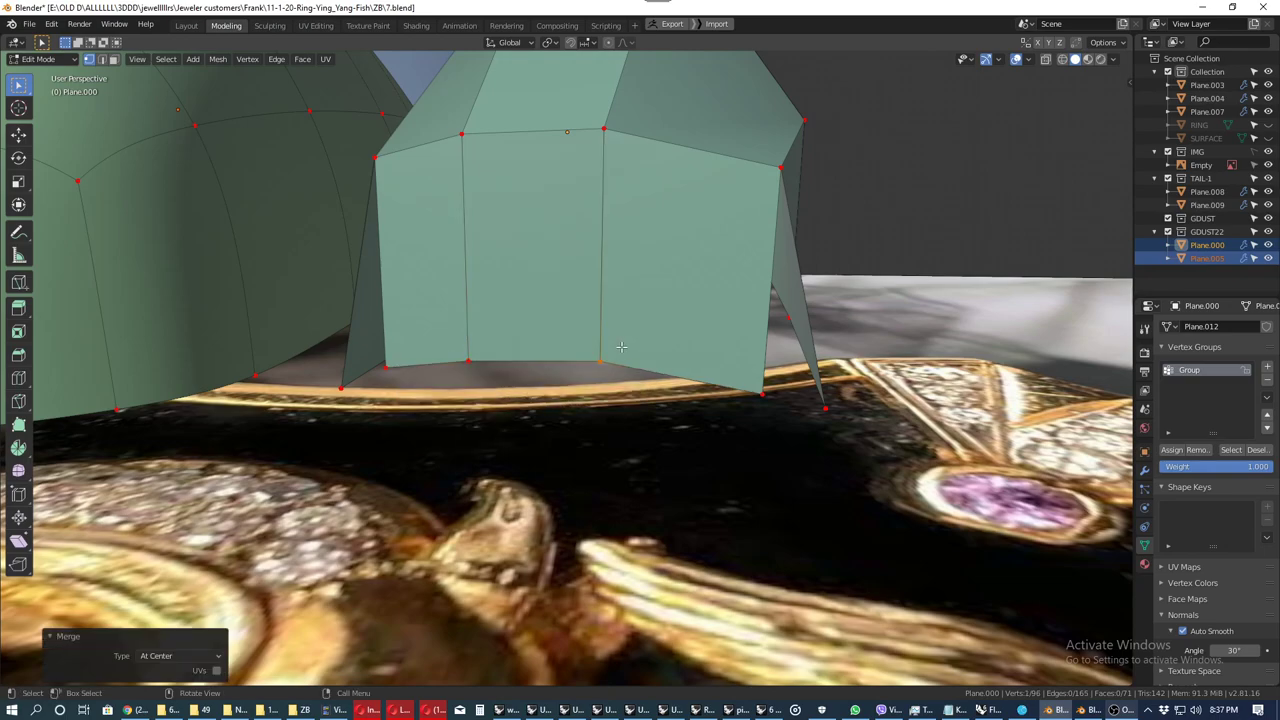
Step: Merge the remaining two vertex pairs at centre and save 7.blend
{"action": "mouse_move", "coordinate": [628, 350]}
{"action": "middle_mouse_down"}
{"action": "mouse_move", "coordinate": [648, 410]}
{"action": "mouse_move", "coordinate": [658, 392]}
{"action": "middle_mouse_up"}
{"action": "left_click_drag", "start_coordinate": [658, 392], "coordinate": [750, 466]}
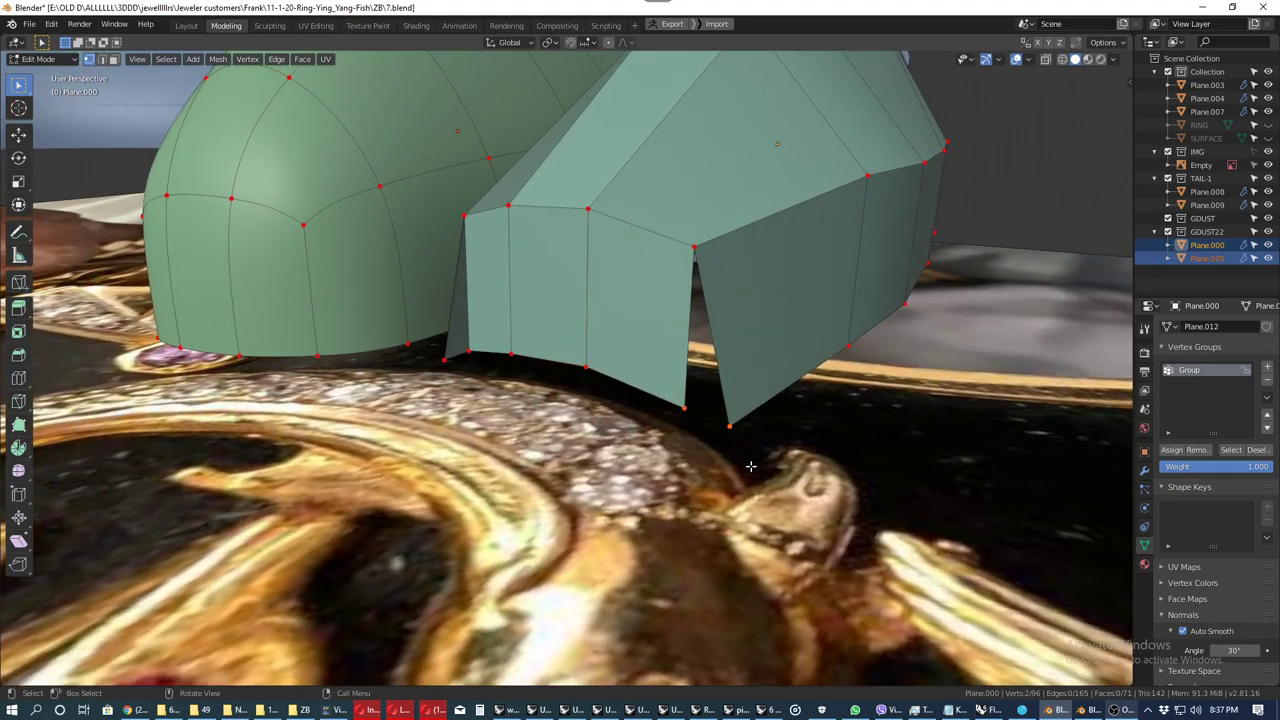
{"action": "key", "text": "m"}
{"action": "left_click", "coordinate": [740, 452]}
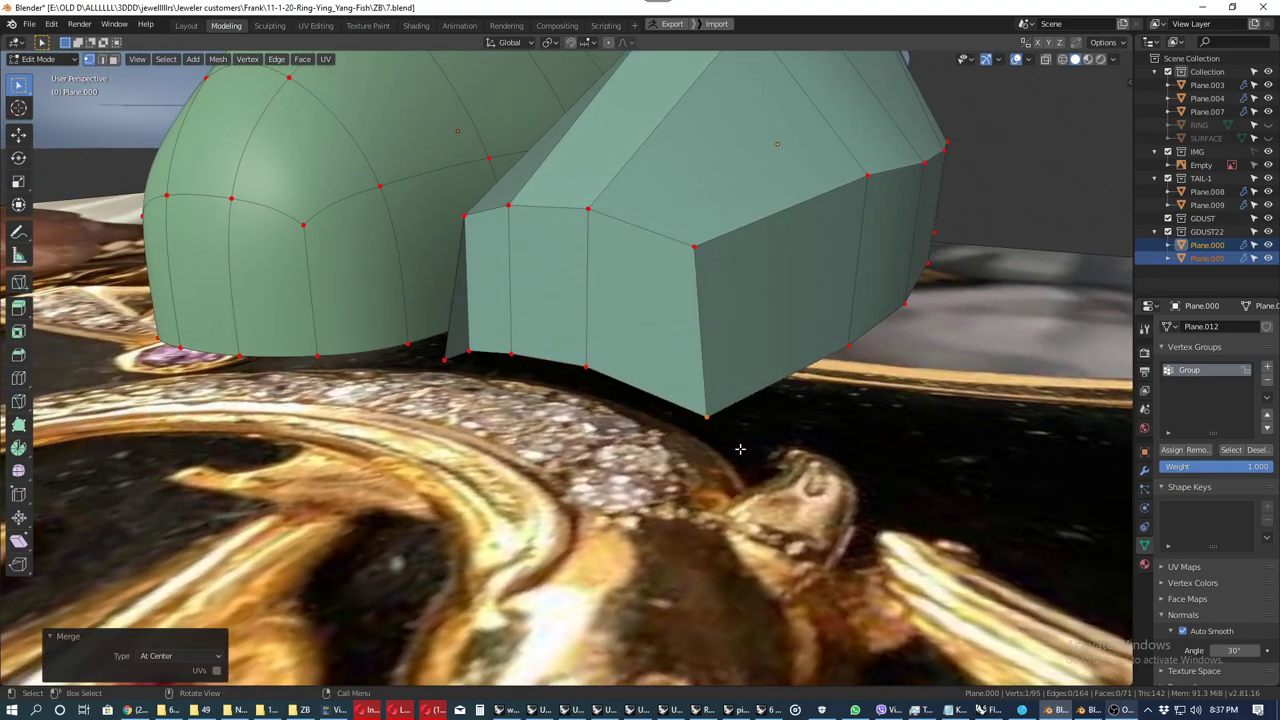
{"action": "middle_click_drag", "start_coordinate": [737, 449], "coordinate": [421, 410]}
{"action": "left_click_drag", "start_coordinate": [383, 385], "coordinate": [478, 453]}
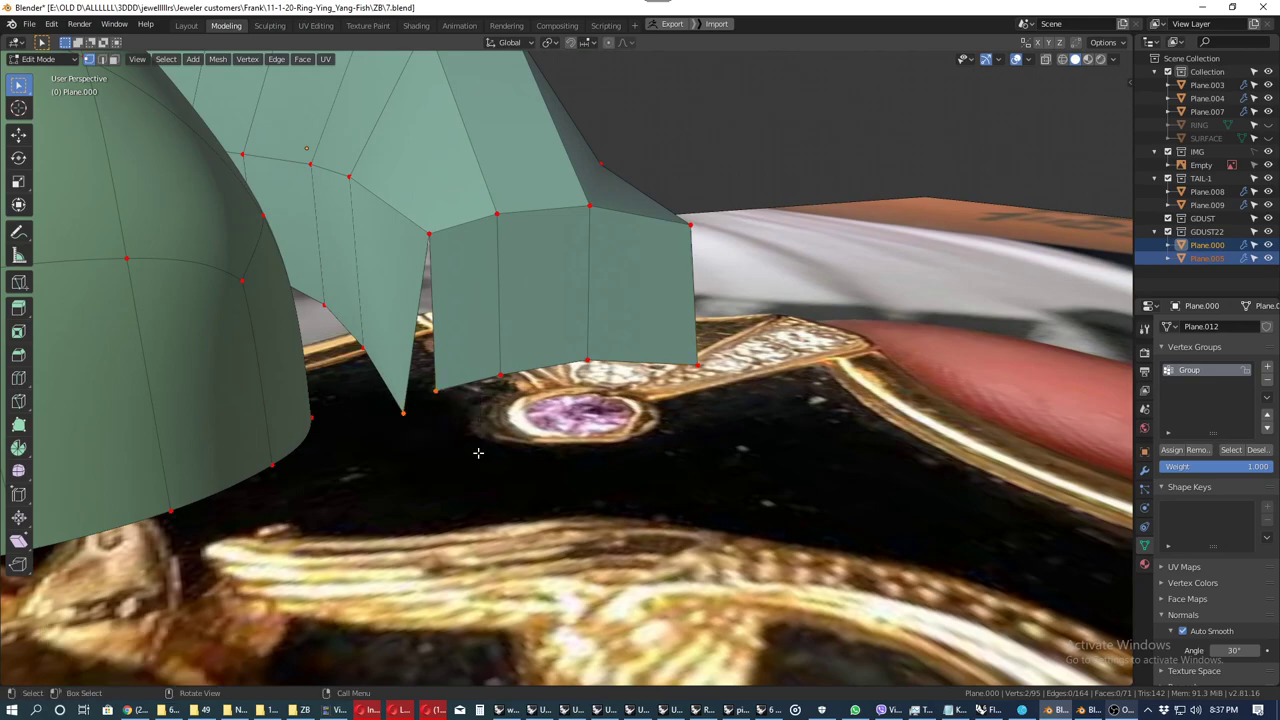
{"action": "key", "text": "m"}
{"action": "left_click", "coordinate": [396, 385]}
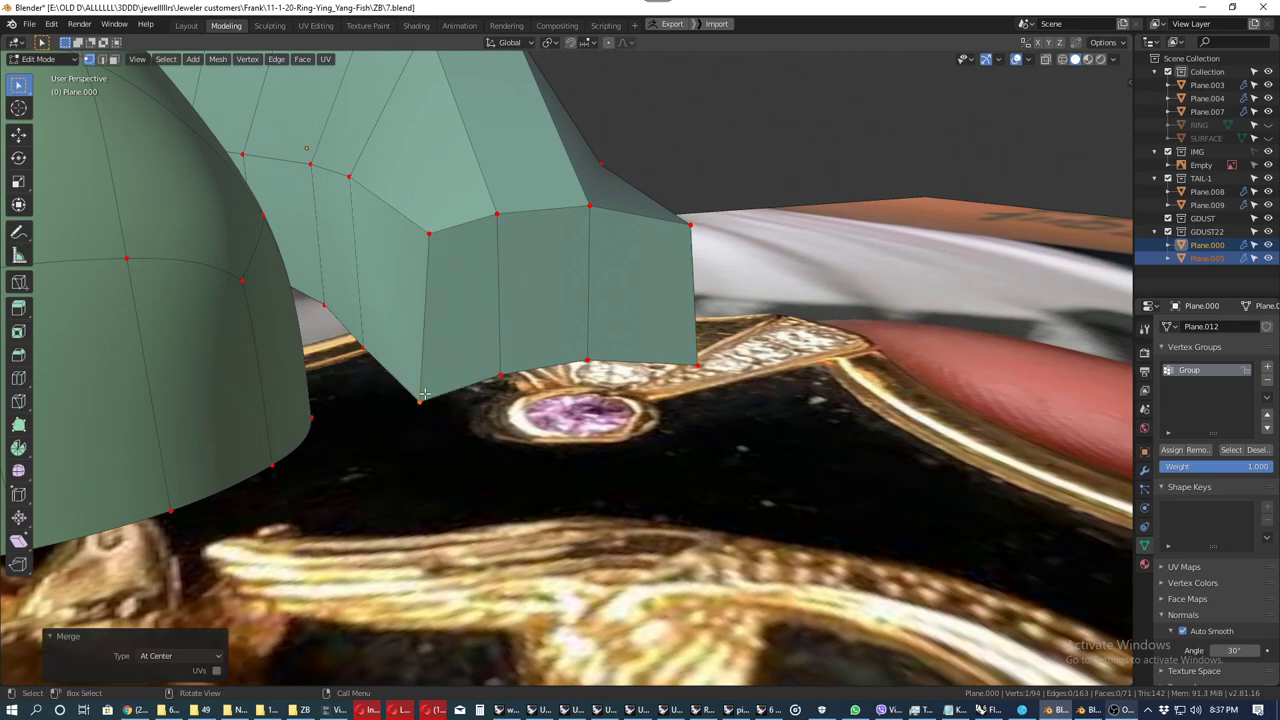
{"action": "mouse_move", "coordinate": [396, 385]}
{"action": "middle_mouse_down"}
{"action": "mouse_move", "coordinate": [488, 428]}
{"action": "mouse_move", "coordinate": [539, 430]}
{"action": "mouse_move", "coordinate": [526, 409]}
{"action": "mouse_move", "coordinate": [593, 398]}
{"action": "middle_mouse_up"}
{"action": "key", "text": "ctrl+s"}
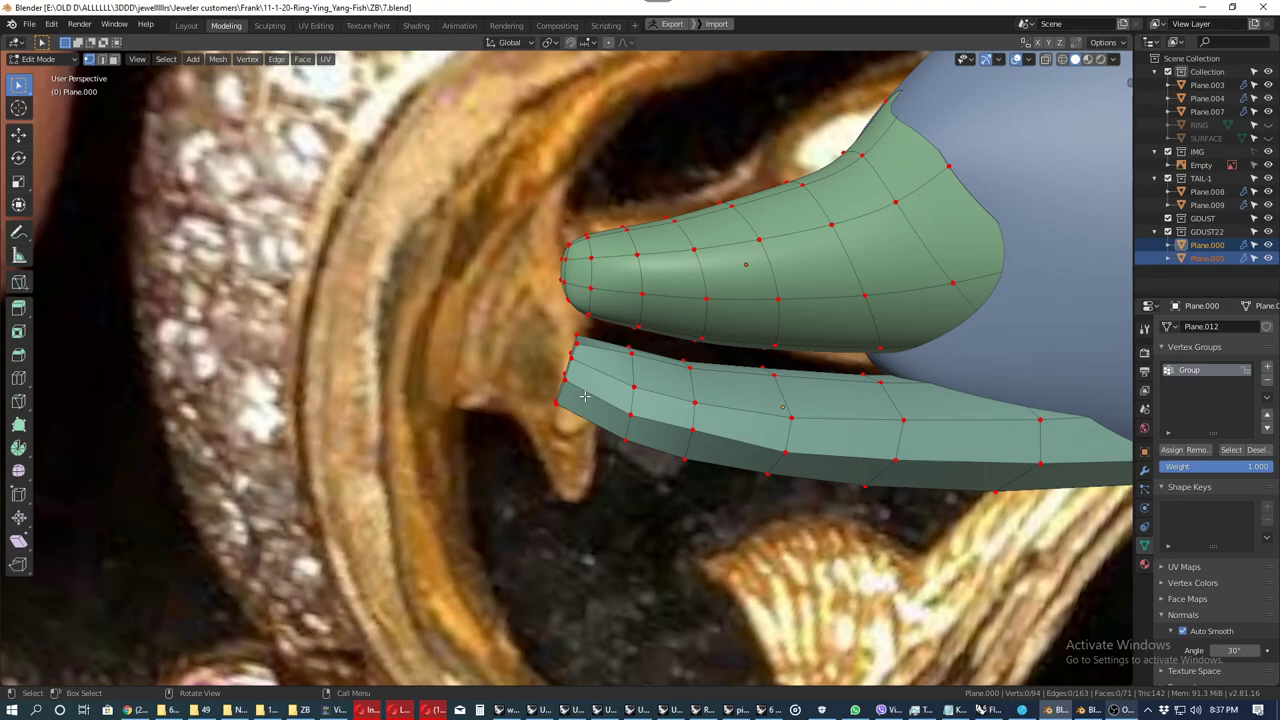
Step: Smooth the lower jaw tip and pull it back to −0.0641 m along X
{"action": "key", "text": "ctrl+alt+z"}
{"action": "left_click", "coordinate": [582, 396]}
{"action": "mouse_move", "coordinate": [582, 396]}
{"action": "middle_mouse_down"}
{"action": "mouse_move", "coordinate": [507, 342]}
{"action": "mouse_move", "coordinate": [575, 368]}
{"action": "middle_mouse_up"}
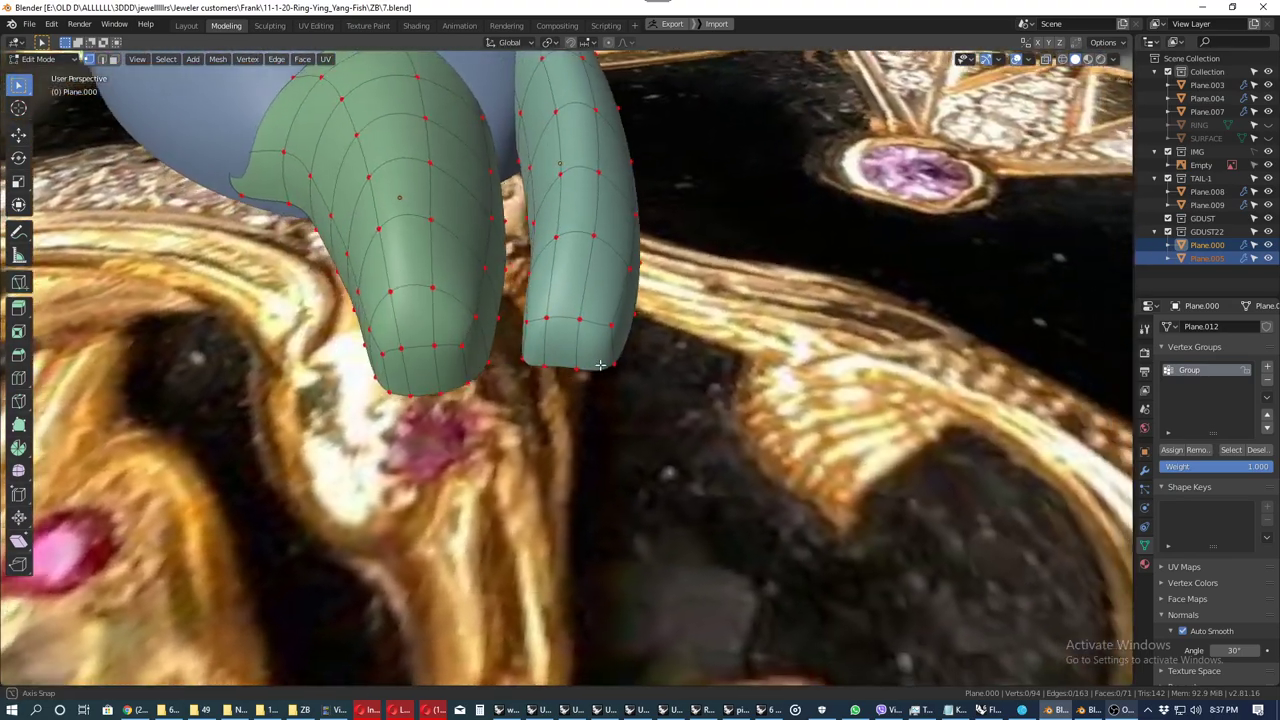
{"action": "key", "text": "2"}
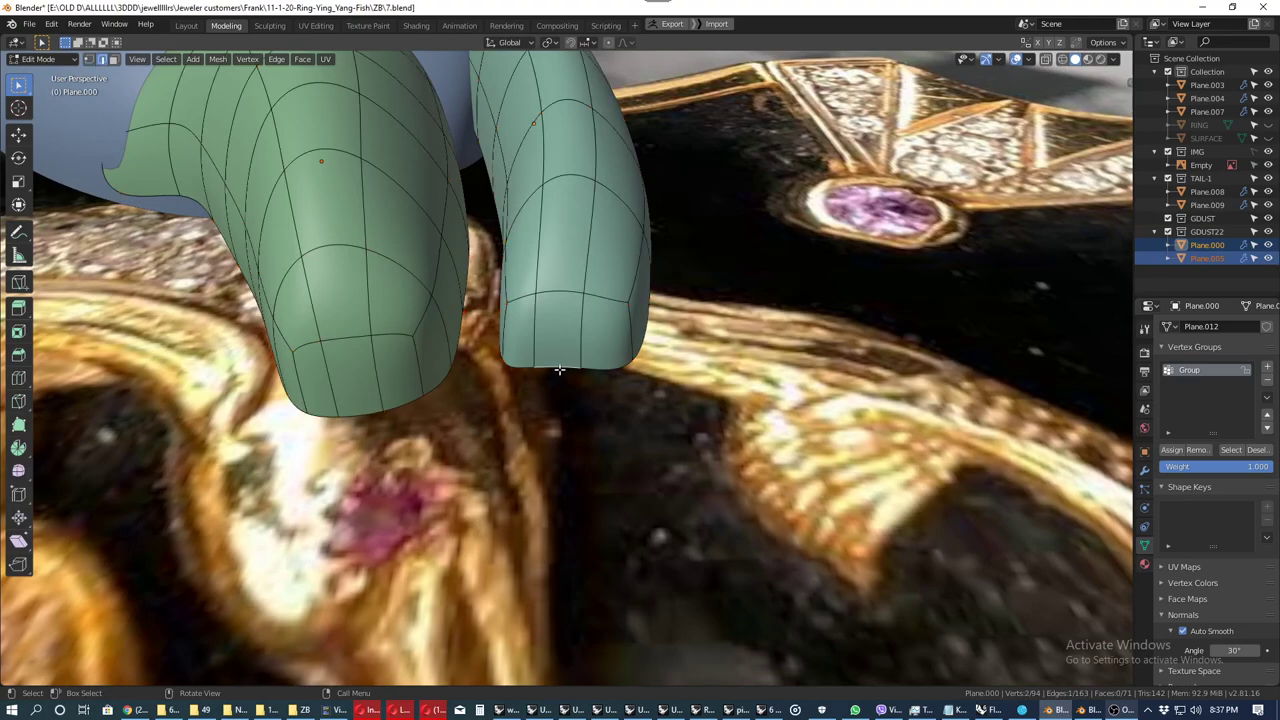
{"action": "middle_click_drag", "start_coordinate": [559, 370], "coordinate": [554, 382]}
{"action": "key", "text": "shift+space"}
{"action": "key", "text": "g"}
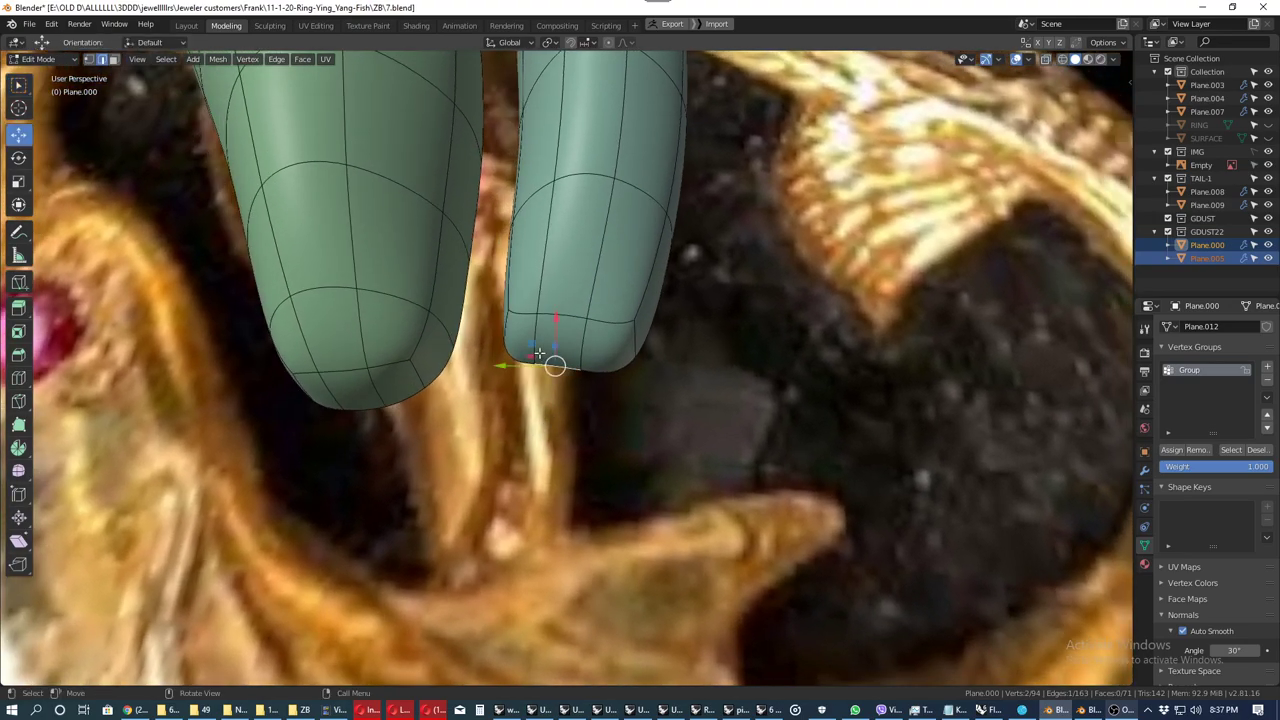
{"action": "left_click_drag", "start_coordinate": [538, 353], "coordinate": [545, 380]}
{"action": "mouse_move", "coordinate": [545, 380]}
{"action": "middle_mouse_down"}
{"action": "mouse_move", "coordinate": [552, 408]}
{"action": "mouse_move", "coordinate": [448, 390]}
{"action": "middle_mouse_up"}
Step: Switch to top view and zoom out to show the whole dolphin and ring
{"action": "key", "text": "KP_5"}
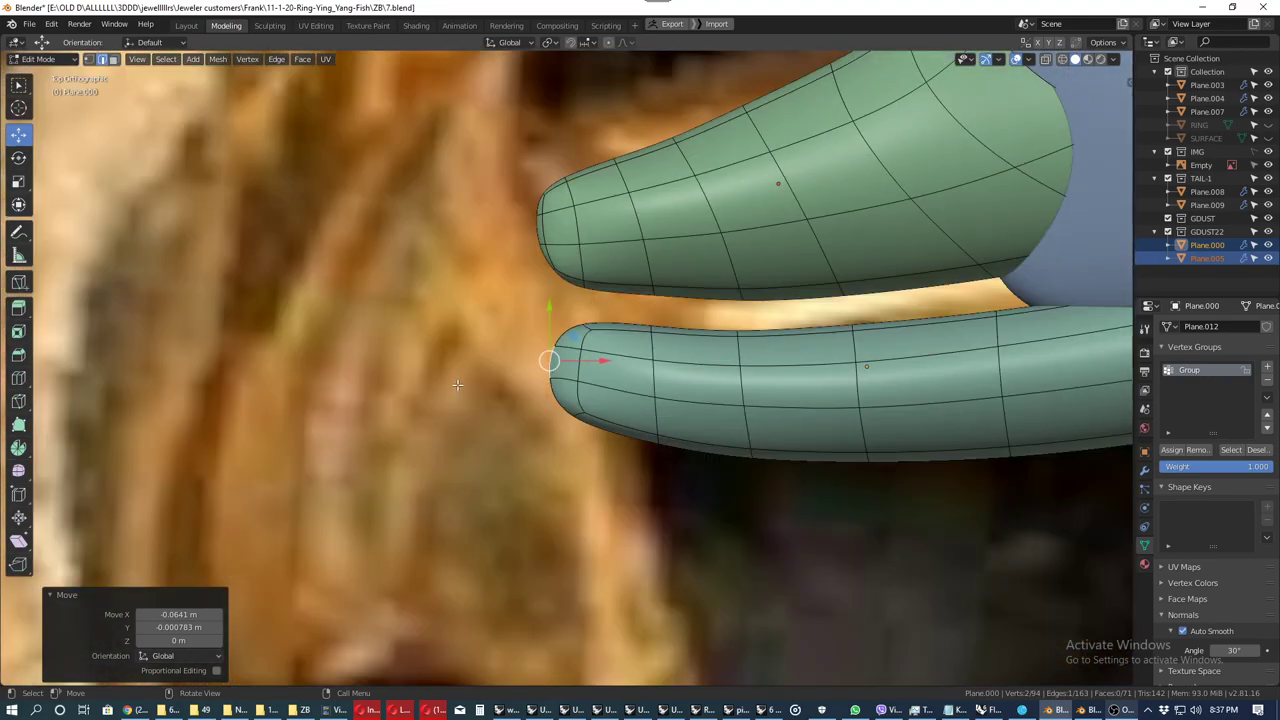
{"action": "scroll", "coordinate": [457, 385], "scroll_direction": "down", "scroll_amount": 4}
{"action": "middle_click_drag", "start_coordinate": [480, 383], "coordinate": [330, 385], "text": "shift"}
{"action": "scroll", "coordinate": [505, 380], "scroll_direction": "down", "scroll_amount": 2}
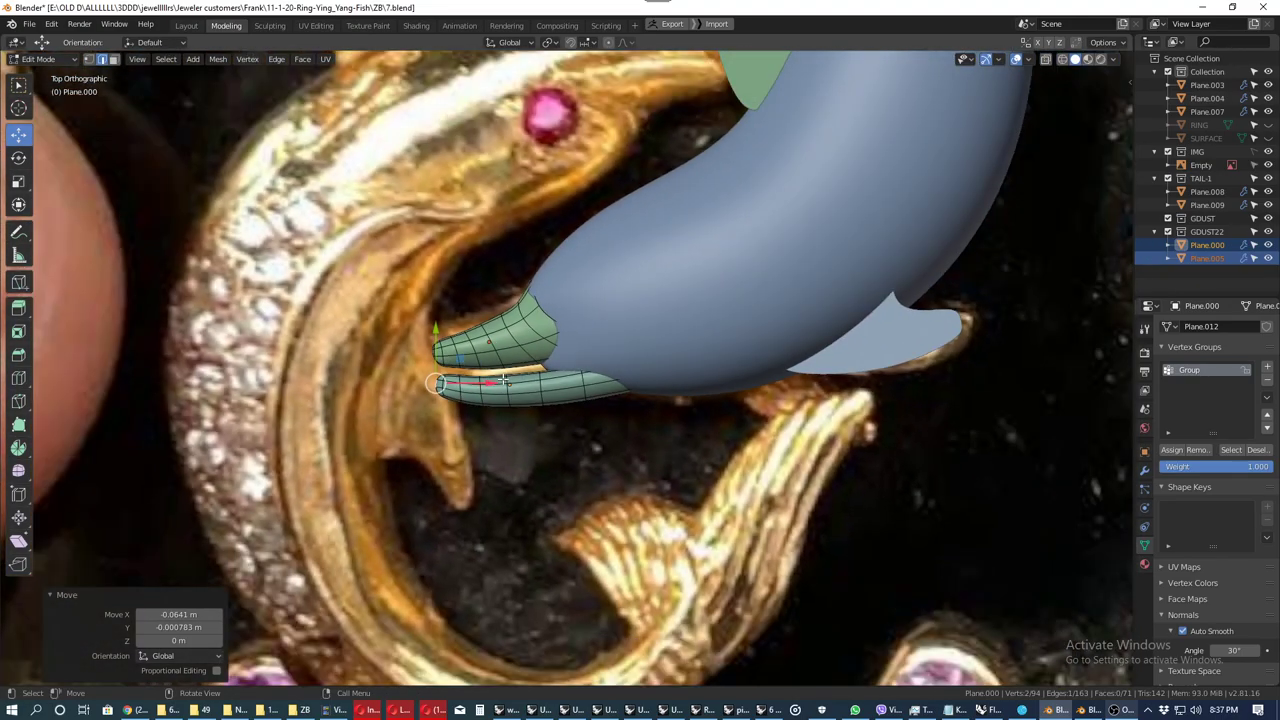
{"action": "scroll", "coordinate": [505, 381], "scroll_direction": "up", "scroll_amount": 1}
{"action": "scroll", "coordinate": [507, 385], "scroll_direction": "up", "scroll_amount": 1}
{"action": "scroll", "coordinate": [508, 390], "scroll_direction": "up", "scroll_amount": 1}
Step: In Object Mode, shrink the jaw pieces to 0.926 and move them left and down
{"action": "key", "text": "Tab"}
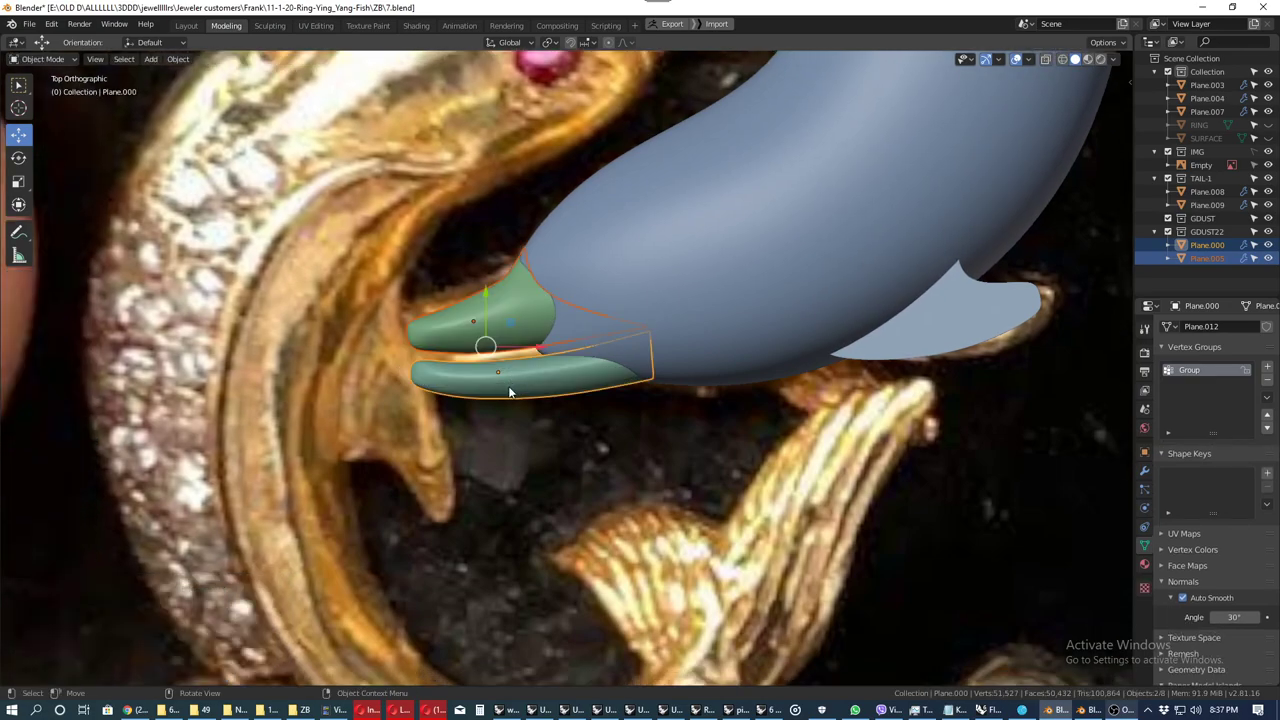
{"action": "left_click_drag", "start_coordinate": [503, 392], "coordinate": [507, 410]}
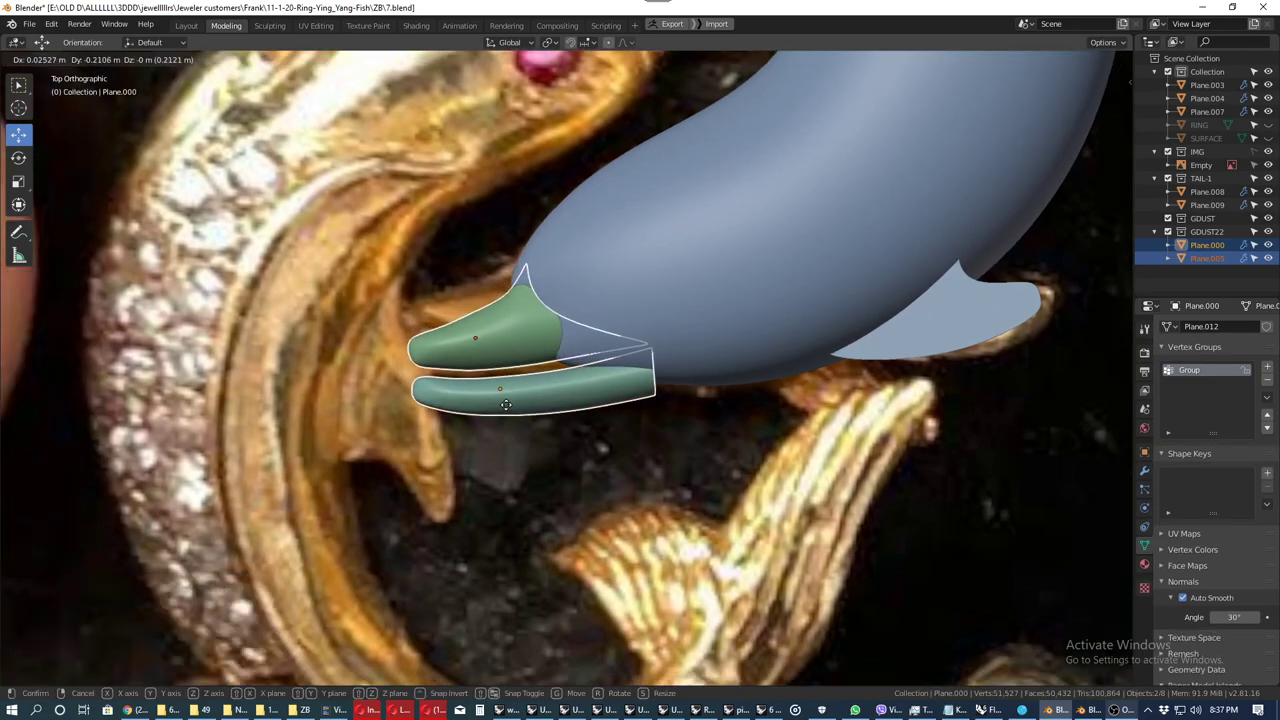
{"action": "key", "text": "s"}
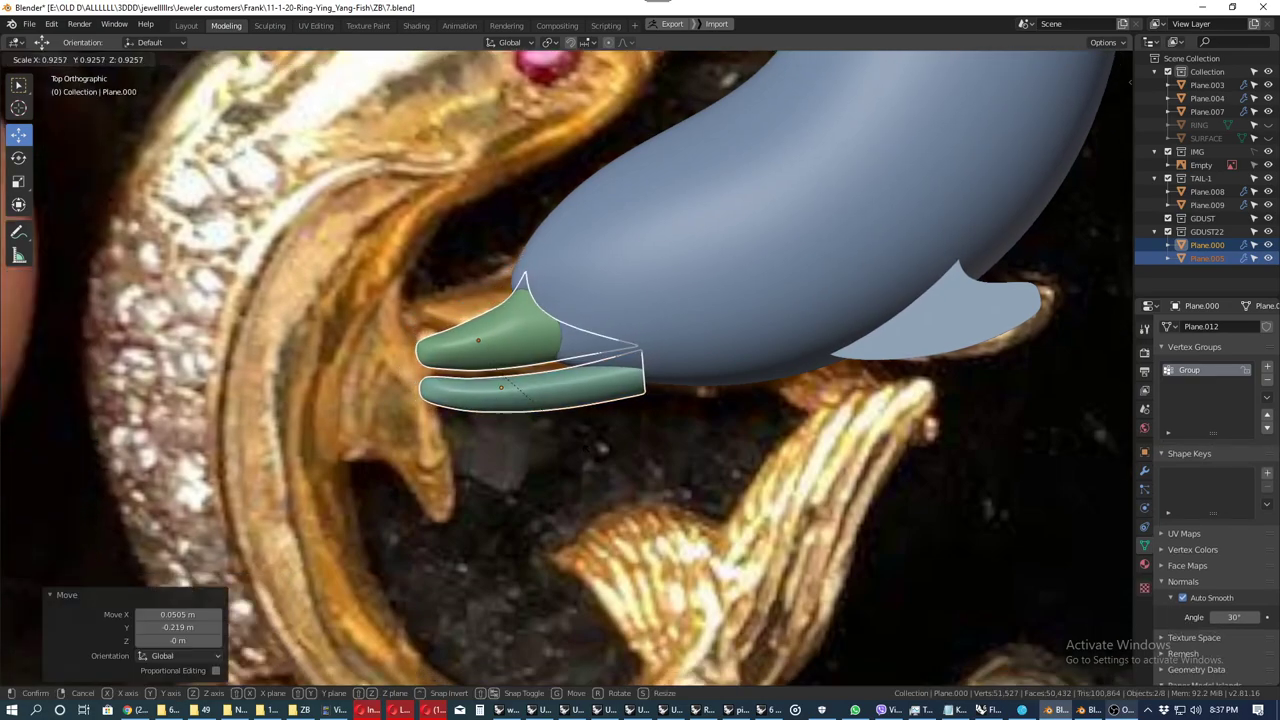
{"action": "left_click", "coordinate": [590, 452]}
{"action": "key", "text": "g"}
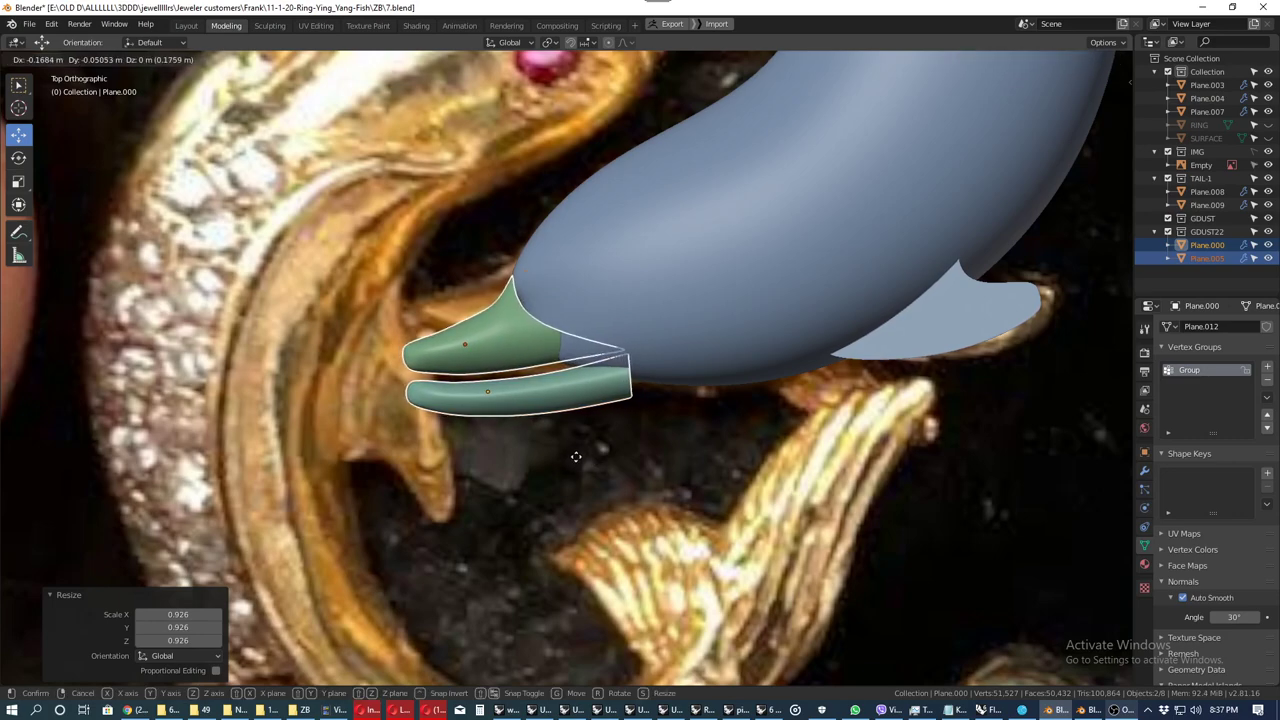
{"action": "left_click", "coordinate": [576, 457]}
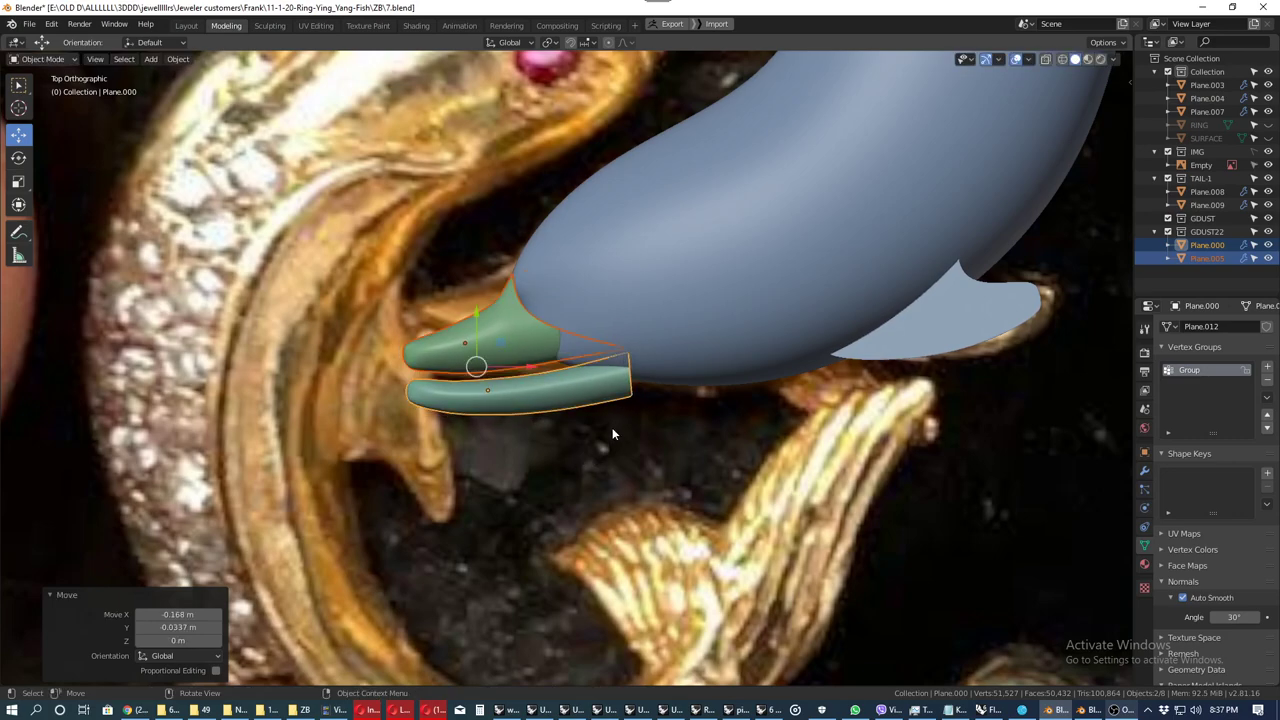
Step: Tilt the jaw pieces slightly, raise them, enlarge to 1.029, and save 7.blend
{"action": "key", "text": "r"}
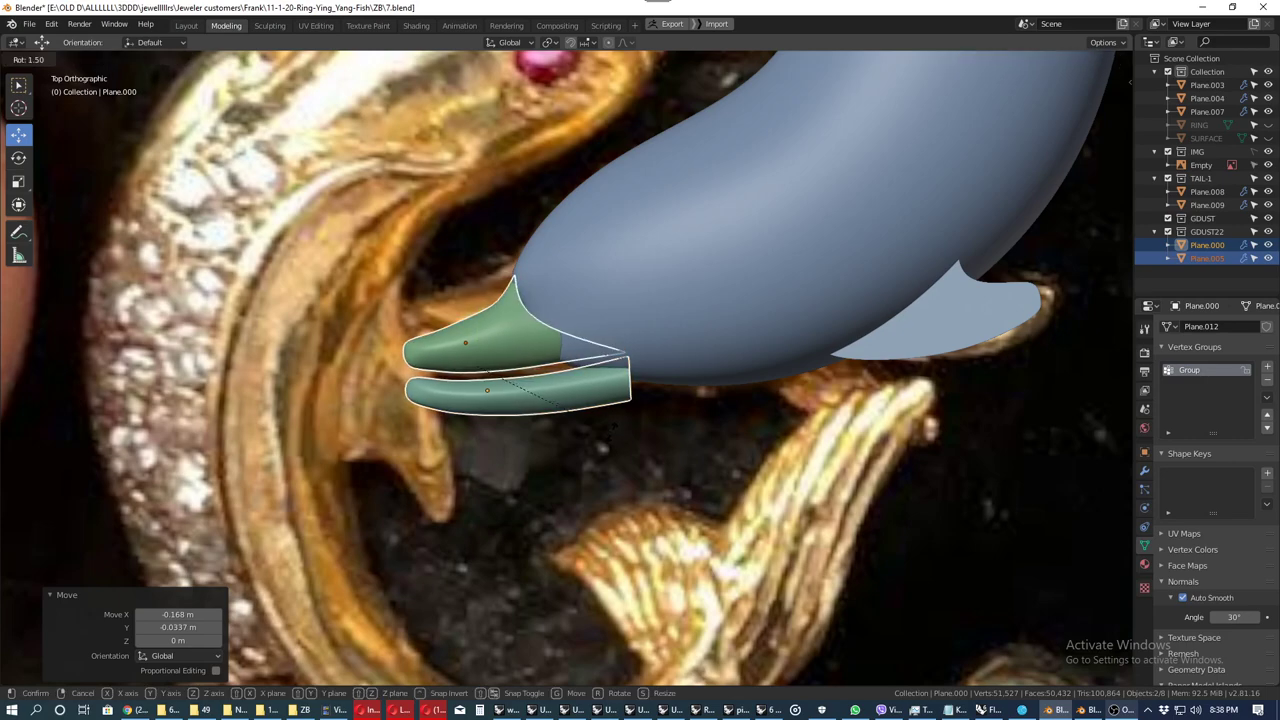
{"action": "key", "text": "g"}
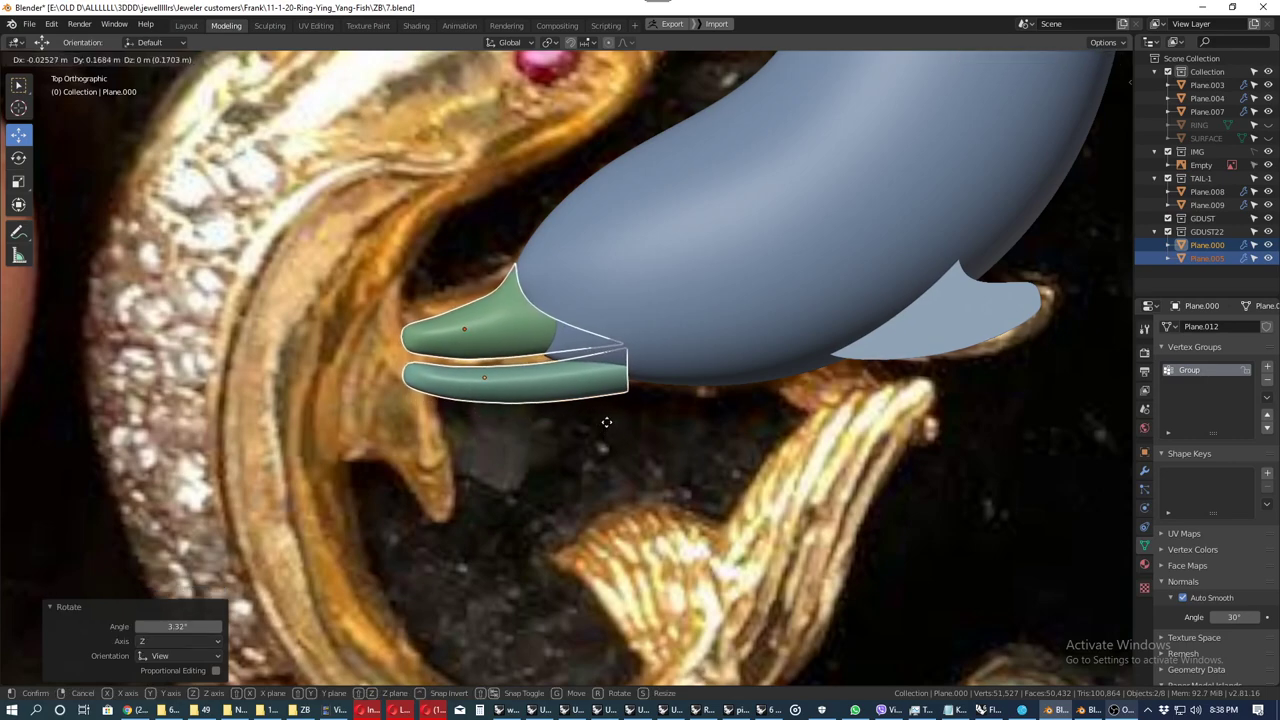
{"action": "left_click", "coordinate": [612, 427]}
{"action": "key", "text": "Tab"}
{"action": "key", "text": "Tab"}
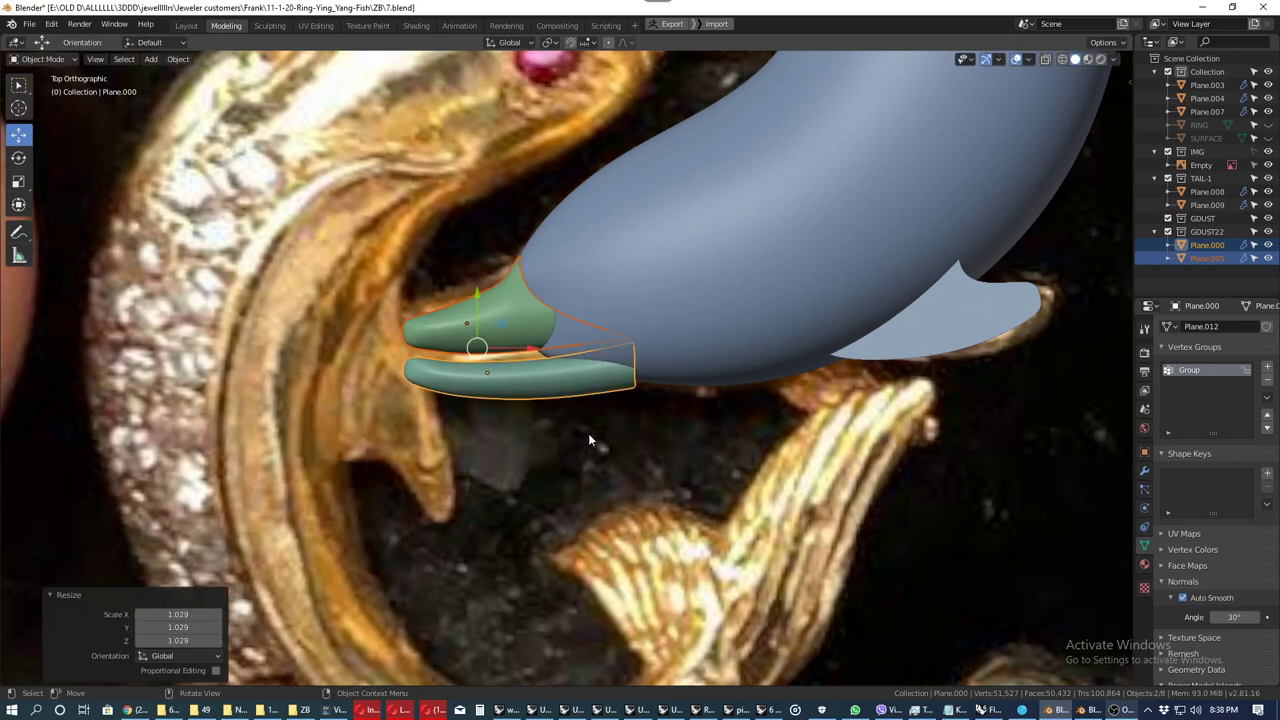
{"action": "left_click", "coordinate": [613, 425]}
{"action": "scroll", "coordinate": [613, 425], "scroll_direction": "down", "scroll_amount": 2}
{"action": "scroll", "coordinate": [608, 436], "scroll_direction": "down", "scroll_amount": 3}
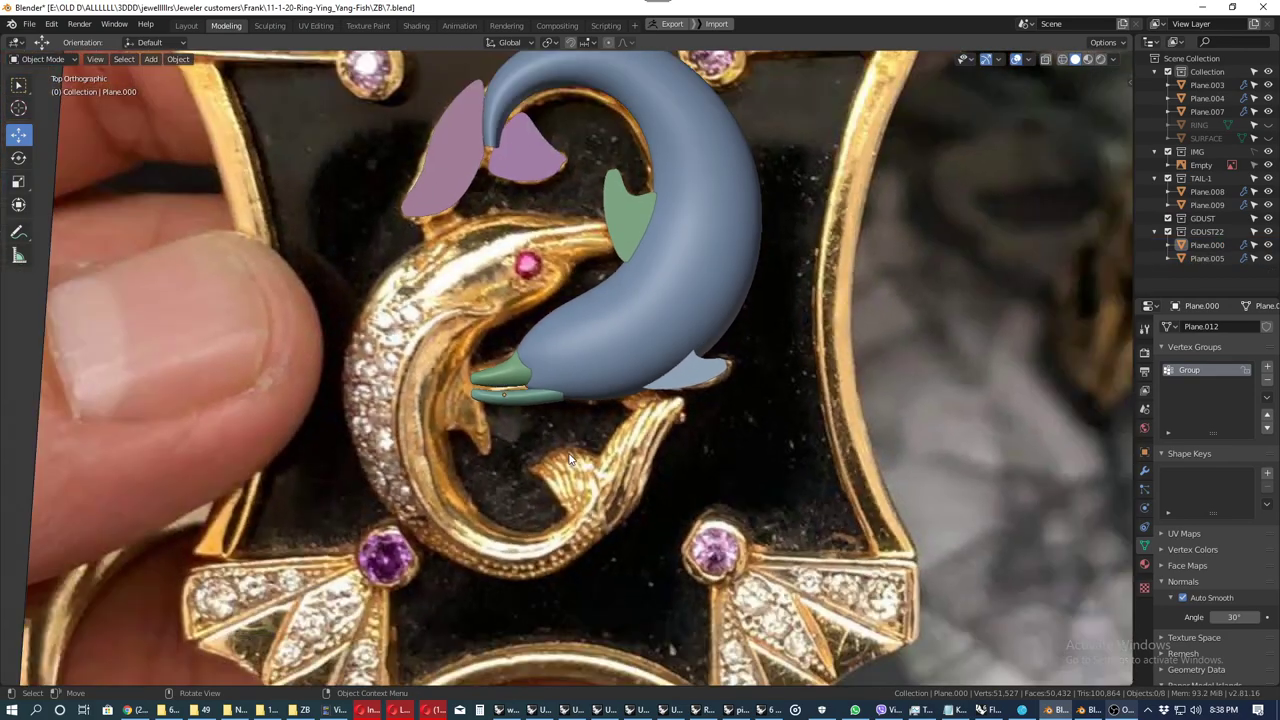
{"action": "scroll", "coordinate": [575, 440], "scroll_direction": "up", "scroll_amount": 2}
{"action": "scroll", "coordinate": [573, 441], "scroll_direction": "down", "scroll_amount": 3}
{"action": "key", "text": "ctrl+s"}
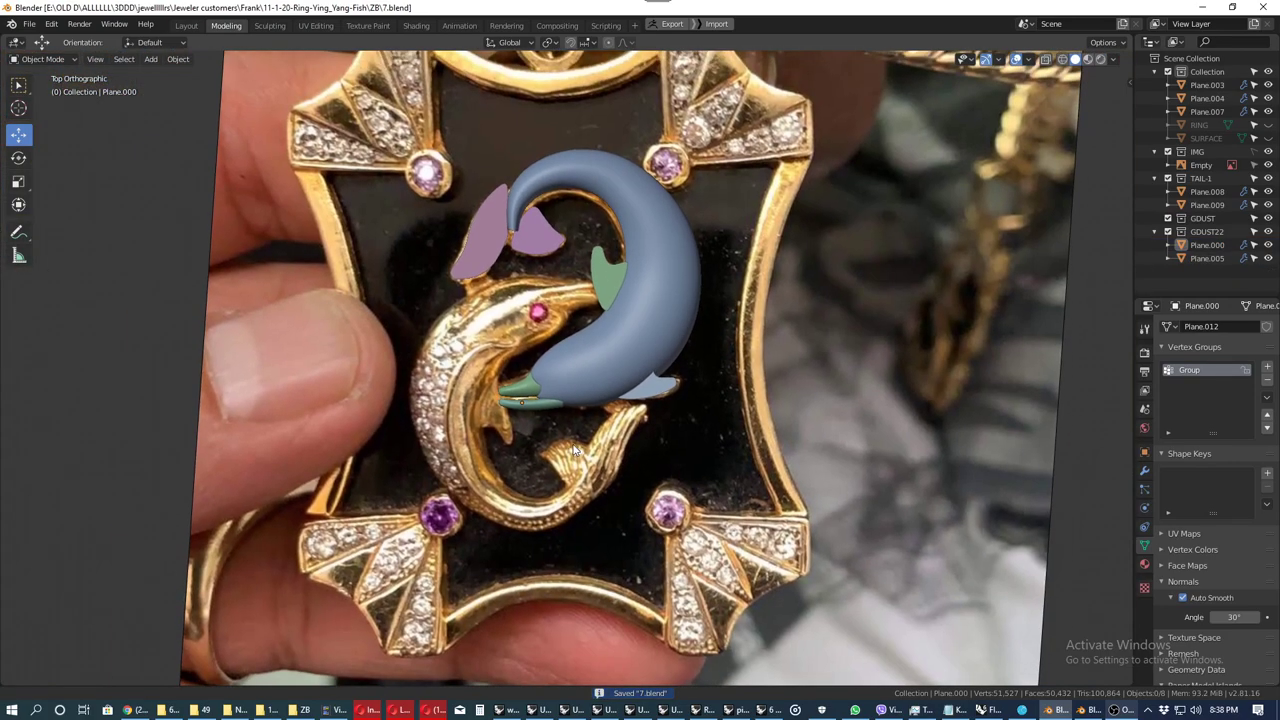
{"action": "mouse_move", "coordinate": [530, 416]}
{"action": "middle_mouse_down"}
{"action": "mouse_move", "coordinate": [611, 307]}
{"action": "mouse_move", "coordinate": [617, 410]}
{"action": "mouse_move", "coordinate": [424, 410]}
{"action": "mouse_move", "coordinate": [600, 335]}
{"action": "mouse_move", "coordinate": [646, 295]}
{"action": "middle_mouse_up"}
Step: Select the green jaw piece and enter Edit Mode with vertex selection
{"action": "scroll", "coordinate": [591, 372], "scroll_direction": "up", "scroll_amount": 2}
{"action": "scroll", "coordinate": [596, 388], "scroll_direction": "up", "scroll_amount": 2}
{"action": "scroll", "coordinate": [608, 396], "scroll_direction": "up", "scroll_amount": 2}
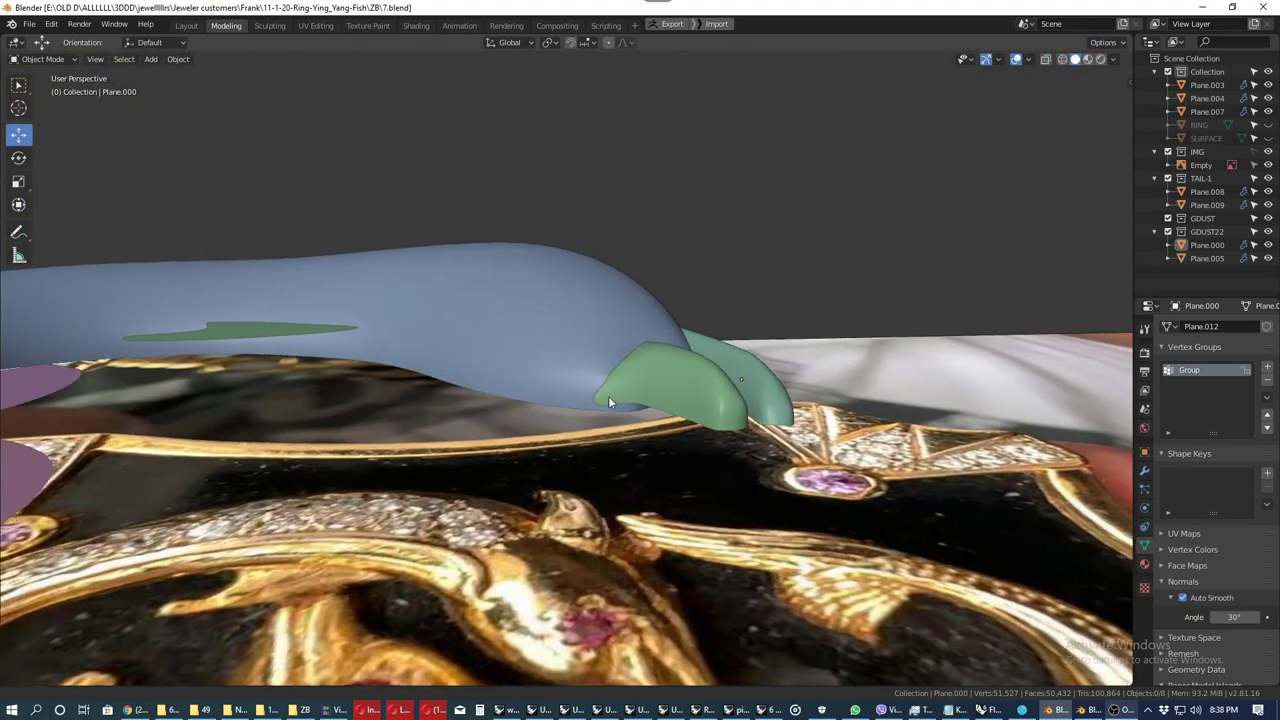
{"action": "scroll", "coordinate": [594, 371], "scroll_direction": "up", "scroll_amount": 2}
{"action": "left_click", "coordinate": [594, 374]}
{"action": "mouse_move", "coordinate": [594, 374]}
{"action": "middle_mouse_down"}
{"action": "mouse_move", "coordinate": [633, 384]}
{"action": "mouse_move", "coordinate": [674, 372]}
{"action": "mouse_move", "coordinate": [599, 384]}
{"action": "mouse_move", "coordinate": [614, 403]}
{"action": "mouse_move", "coordinate": [660, 408]}
{"action": "middle_mouse_up"}
{"action": "key", "text": "Tab"}
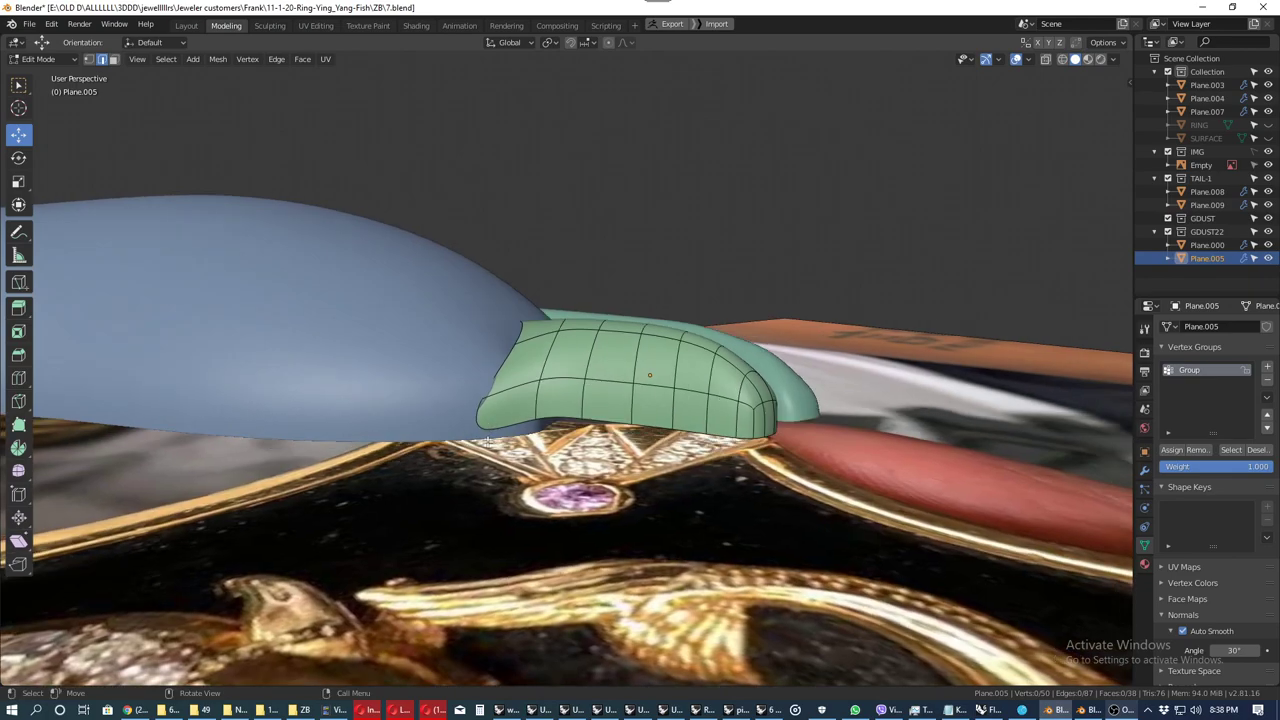
{"action": "key", "text": "1"}
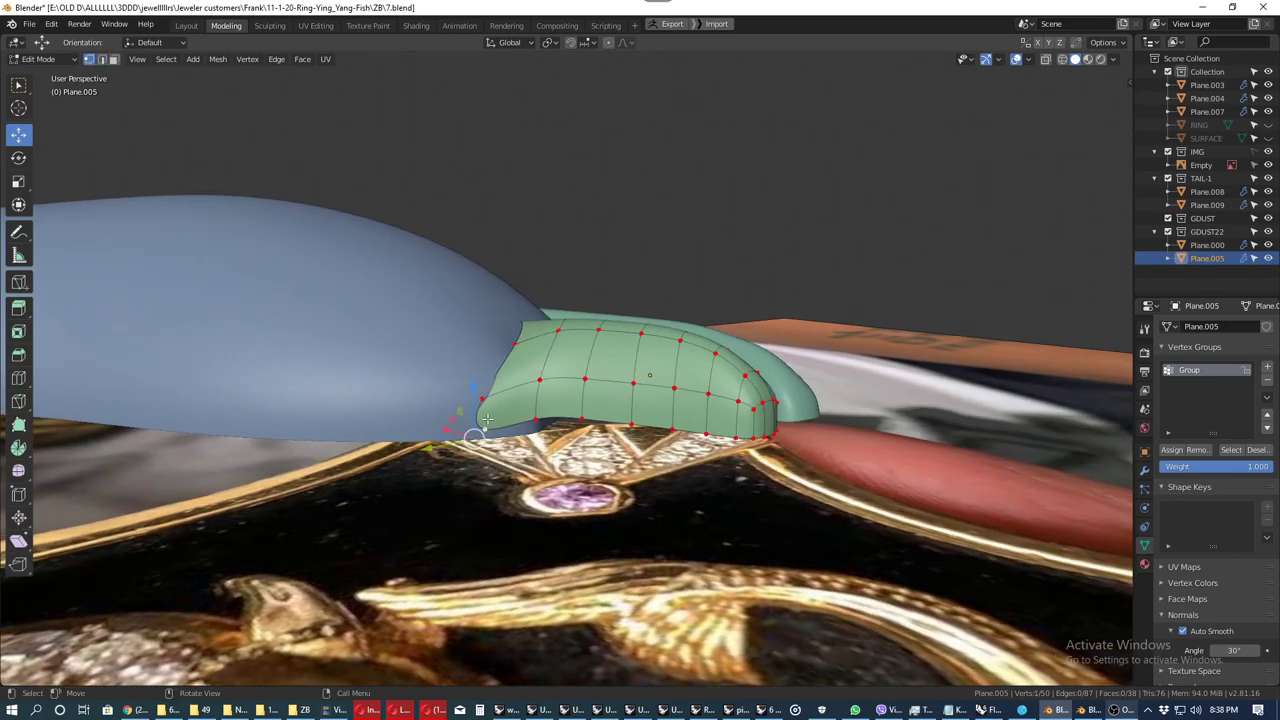
Step: Pull the front bottom vertices down and select the jaw's bottom edge loop
{"action": "left_click_drag", "start_coordinate": [476, 388], "coordinate": [476, 415]}
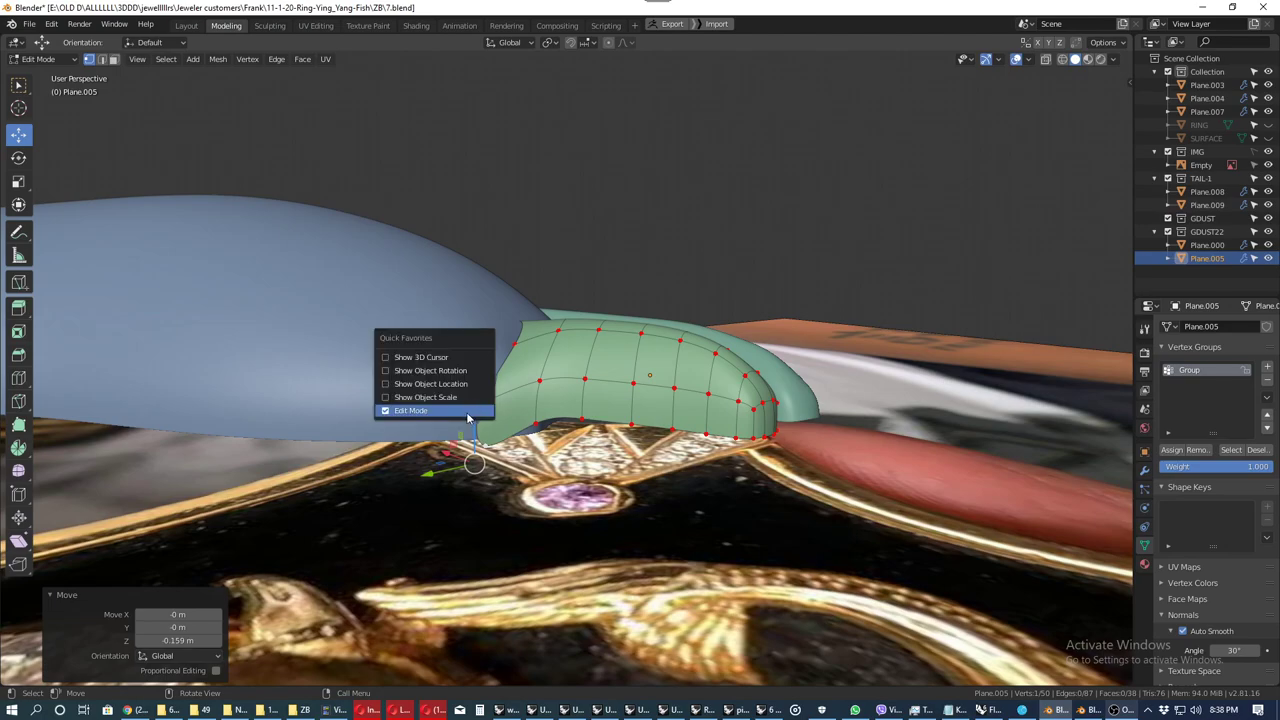
{"action": "left_click", "coordinate": [540, 420]}
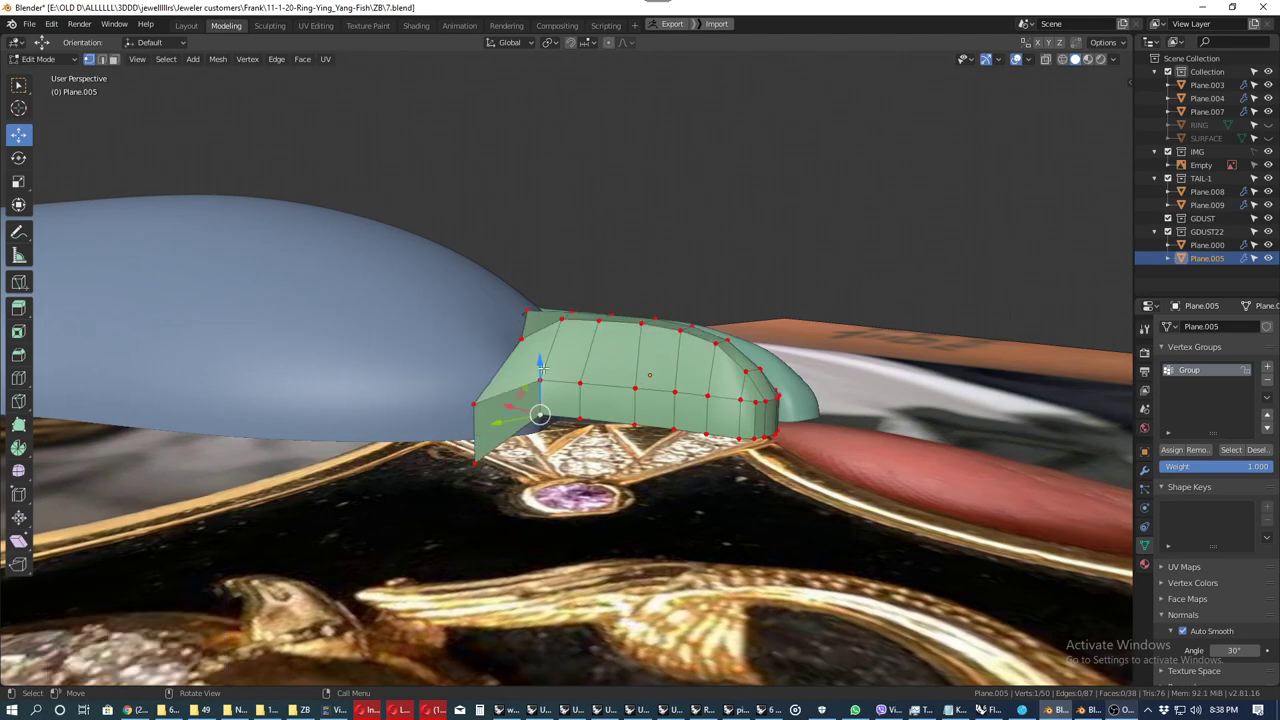
{"action": "mouse_move", "coordinate": [540, 367]}
{"action": "left_mouse_down"}
{"action": "mouse_move", "coordinate": [540, 409]}
{"action": "mouse_move", "coordinate": [580, 410]}
{"action": "left_mouse_up"}
{"action": "left_click", "coordinate": [580, 418]}
{"action": "left_click", "coordinate": [634, 424]}
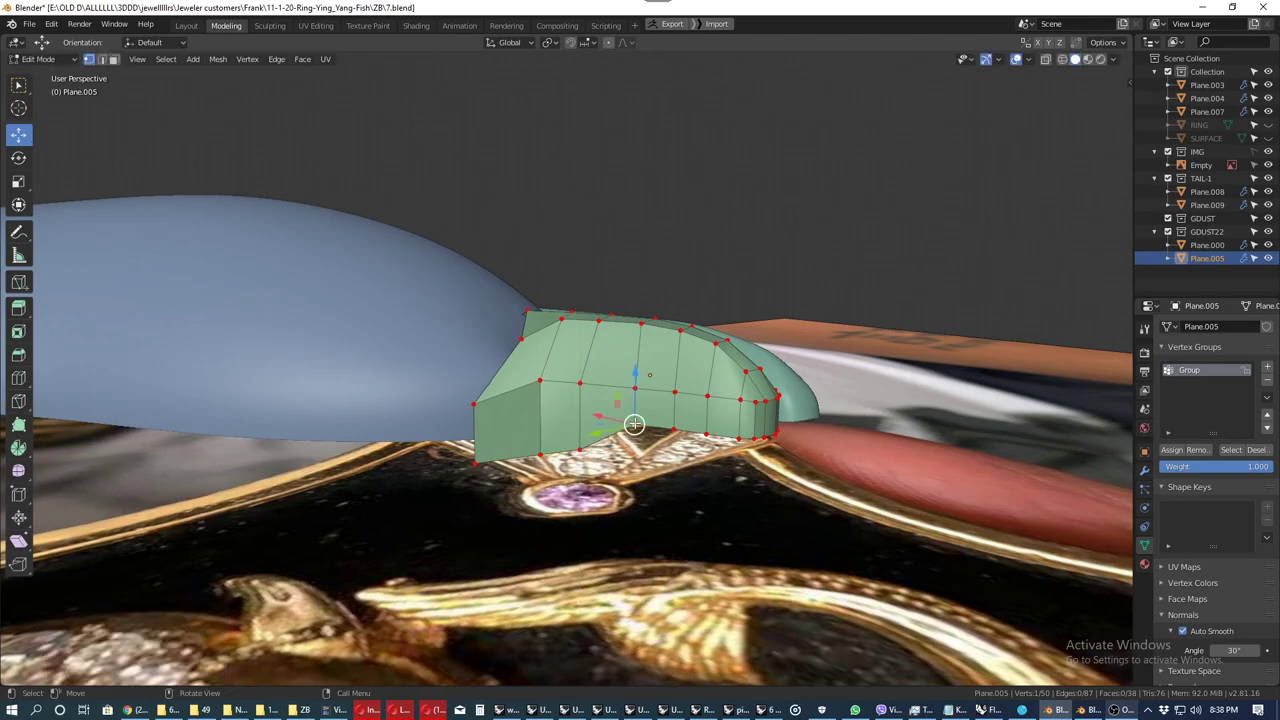
{"action": "left_click", "coordinate": [658, 430], "text": "alt"}
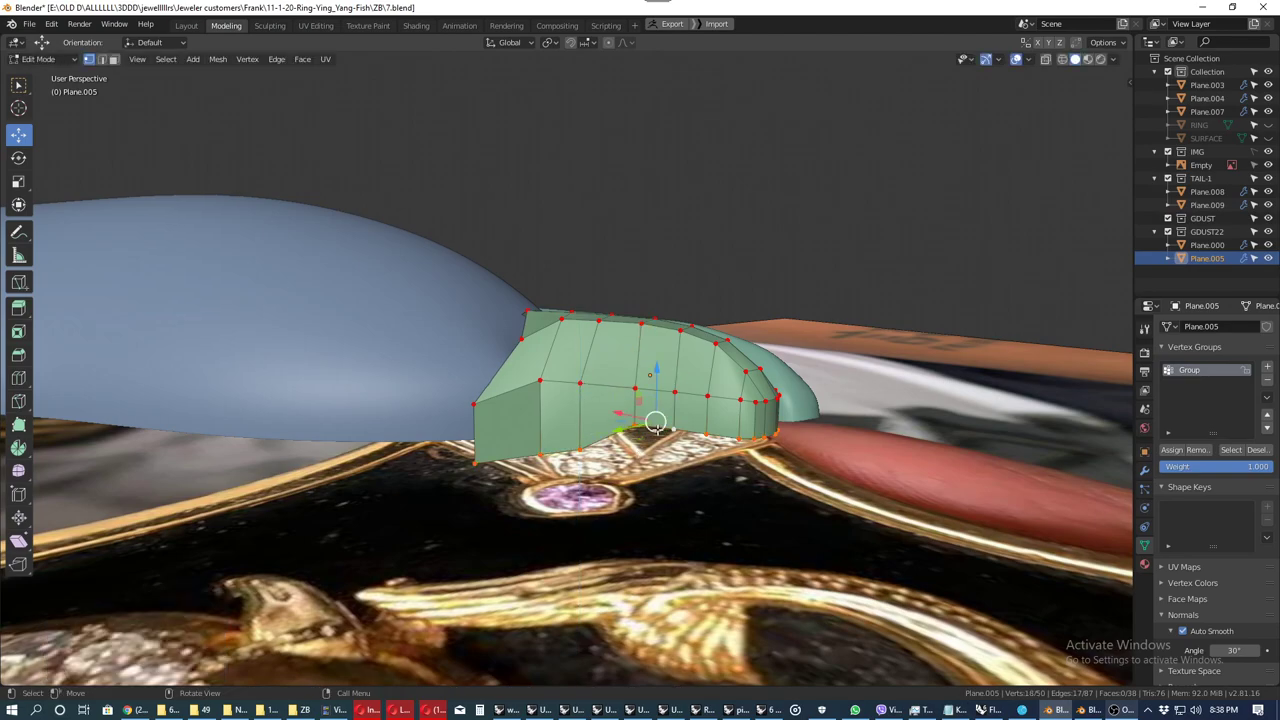
Step: Flatten the bottom loop to zero Z height and lower it 0.172 m
{"action": "key", "text": "s"}
{"action": "key", "text": "z"}
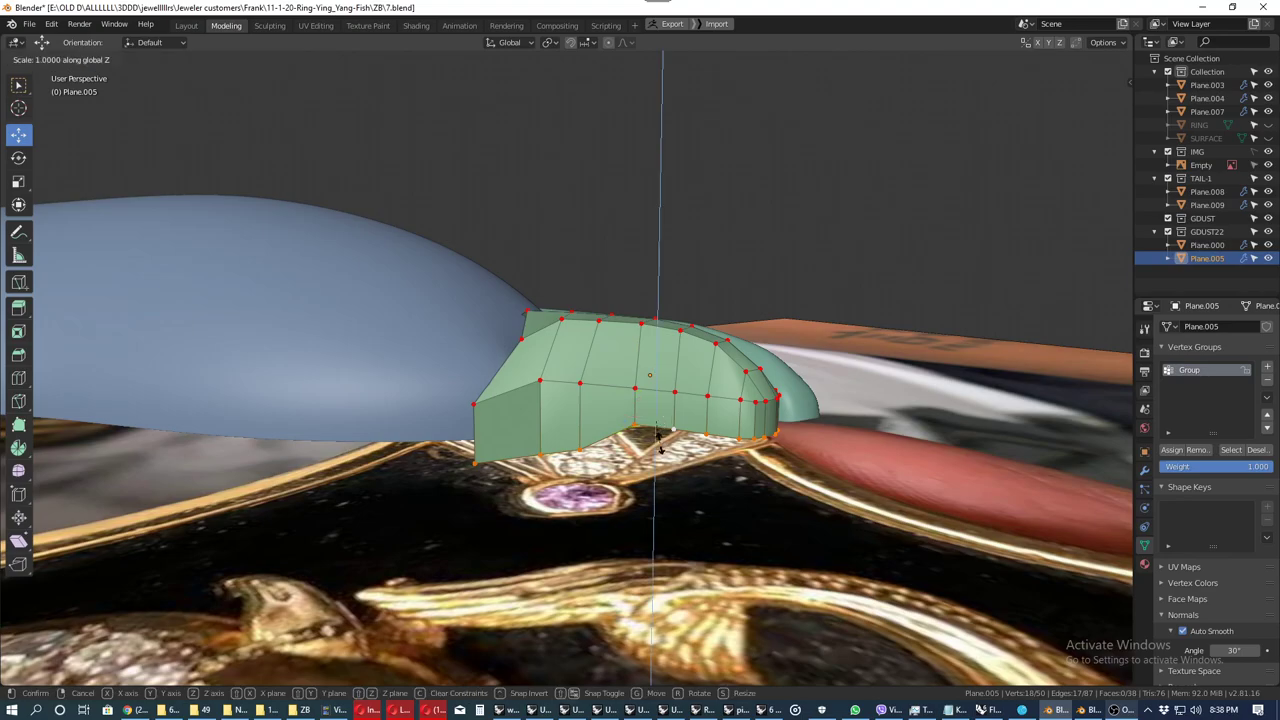
{"action": "key", "text": "0"}
{"action": "key", "text": "Return"}
{"action": "key", "text": "g"}
{"action": "key", "text": "z"}
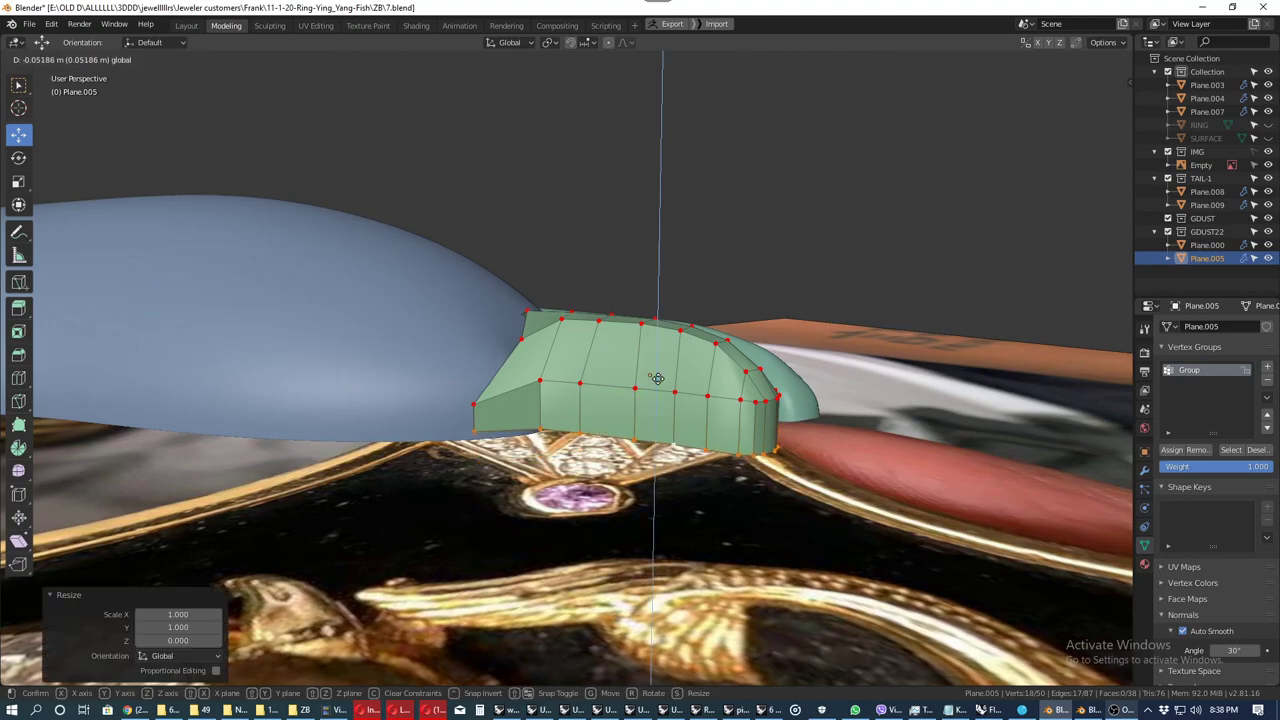
{"action": "left_click", "coordinate": [605, 440]}
{"action": "mouse_move", "coordinate": [605, 440]}
{"action": "middle_mouse_down"}
{"action": "mouse_move", "coordinate": [749, 448]}
{"action": "mouse_move", "coordinate": [450, 483]}
{"action": "mouse_move", "coordinate": [629, 466]}
{"action": "mouse_move", "coordinate": [635, 456]}
{"action": "mouse_move", "coordinate": [484, 486]}
{"action": "mouse_move", "coordinate": [679, 373]}
{"action": "mouse_move", "coordinate": [561, 423]}
{"action": "mouse_move", "coordinate": [580, 353]}
{"action": "mouse_move", "coordinate": [585, 472]}
{"action": "mouse_move", "coordinate": [590, 423]}
{"action": "middle_mouse_up"}
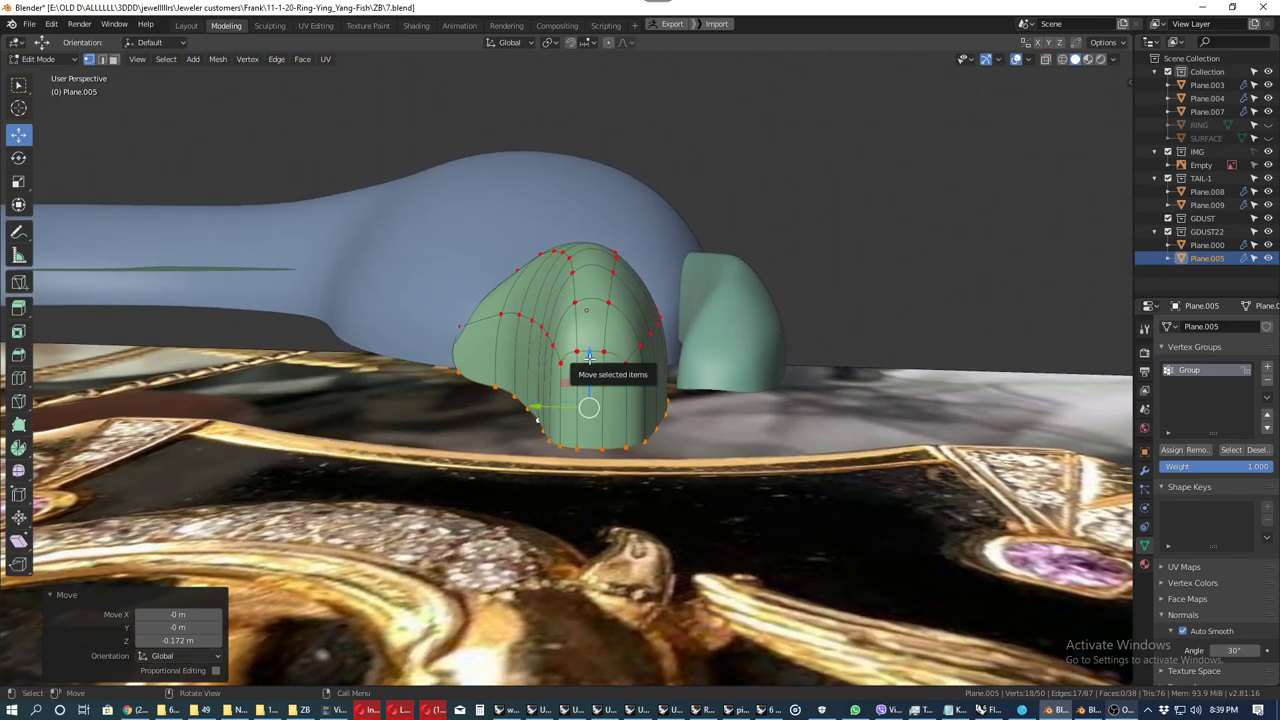
Step: Show the raw mesh cage and select a horizontal edge loop on the jaw
{"action": "key", "text": "q"}
{"action": "left_click", "coordinate": [591, 363]}
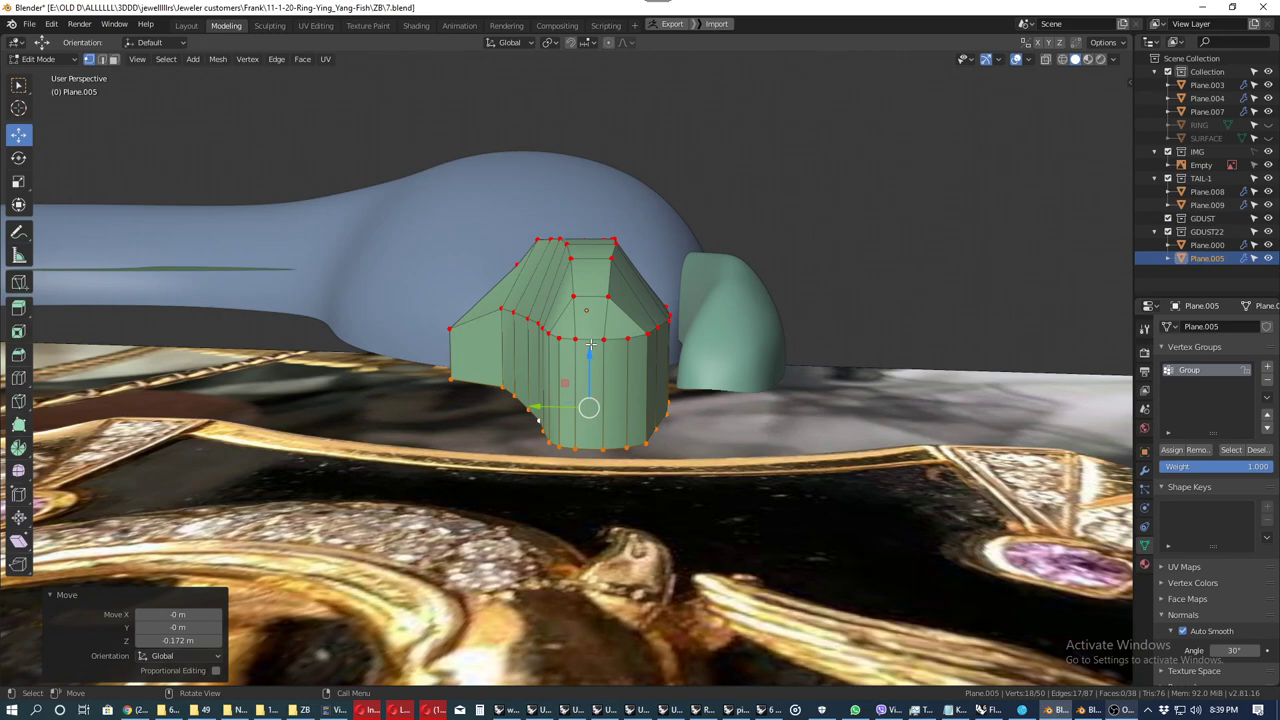
{"action": "key", "text": "2"}
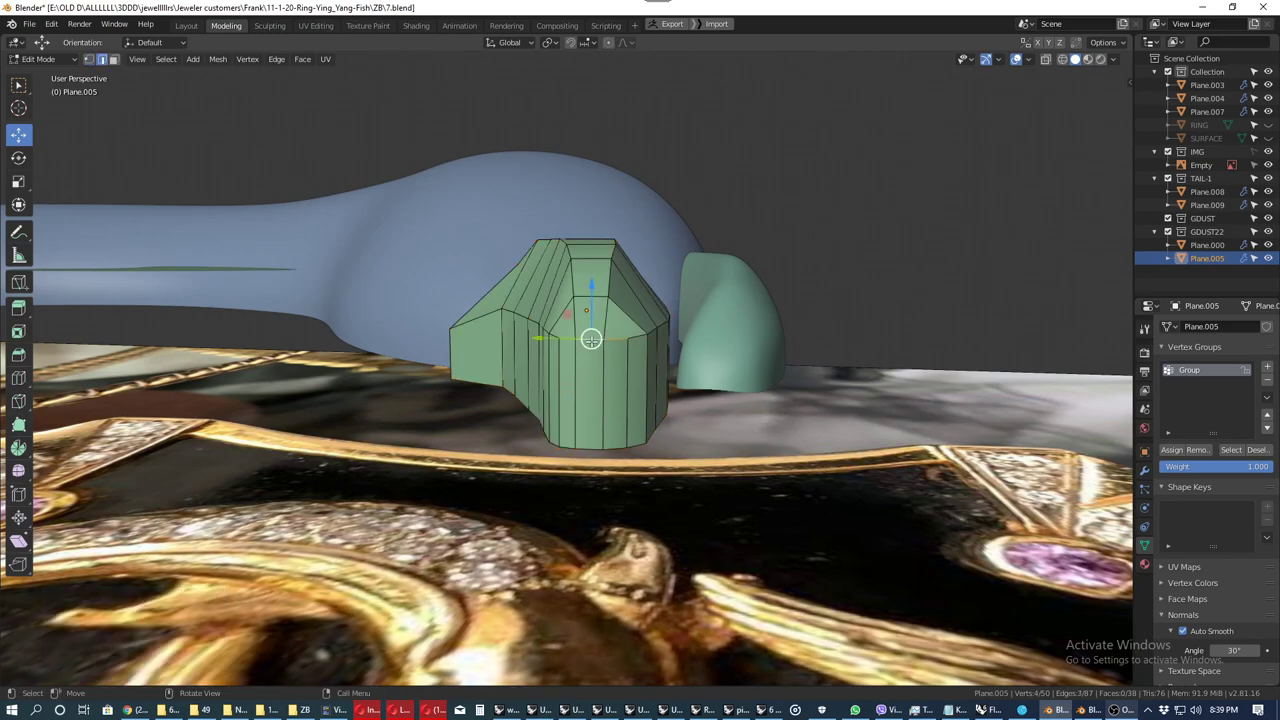
{"action": "left_click", "coordinate": [591, 340], "text": "alt"}
{"action": "left_click", "coordinate": [634, 339], "text": "alt"}
{"action": "mouse_move", "coordinate": [566, 340]}
{"action": "middle_mouse_down"}
{"action": "mouse_move", "coordinate": [697, 350]}
{"action": "mouse_move", "coordinate": [682, 381]}
{"action": "middle_mouse_up"}
{"action": "left_click", "coordinate": [723, 346], "text": "alt"}
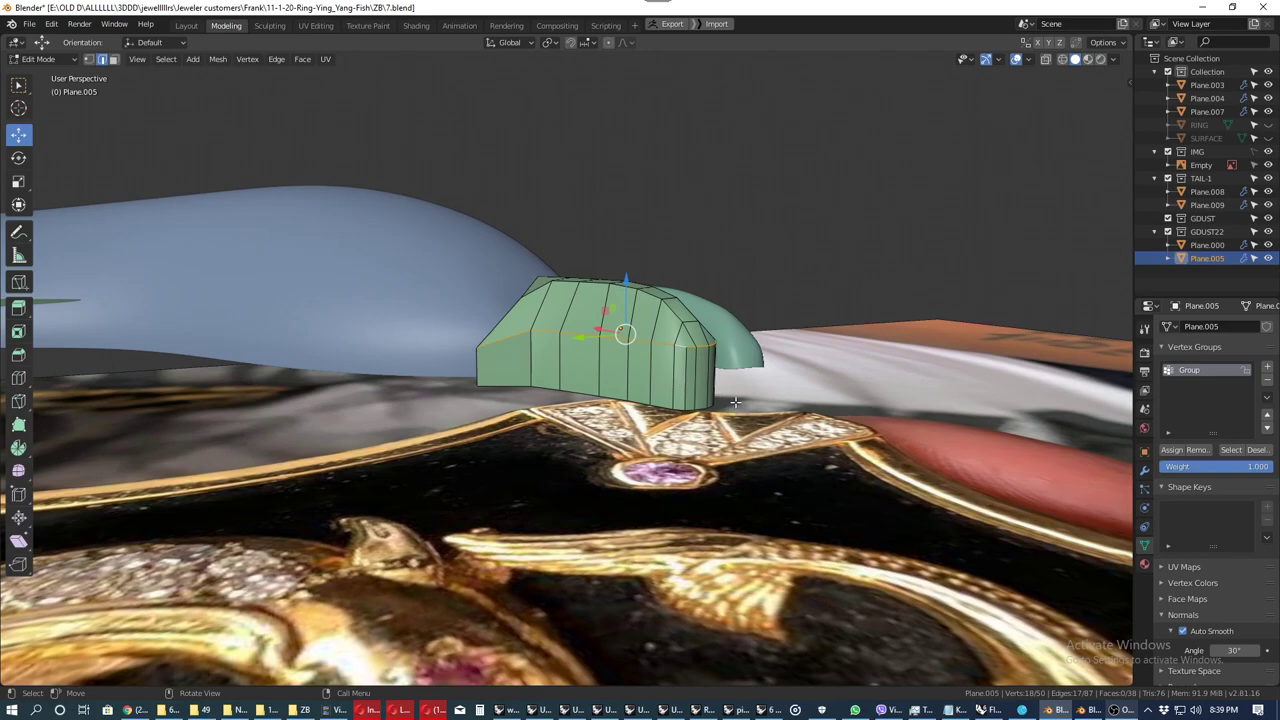
Step: Flatten the selected loop to zero Z height and edge-slide it into position
{"action": "key", "text": "s"}
{"action": "key", "text": "z"}
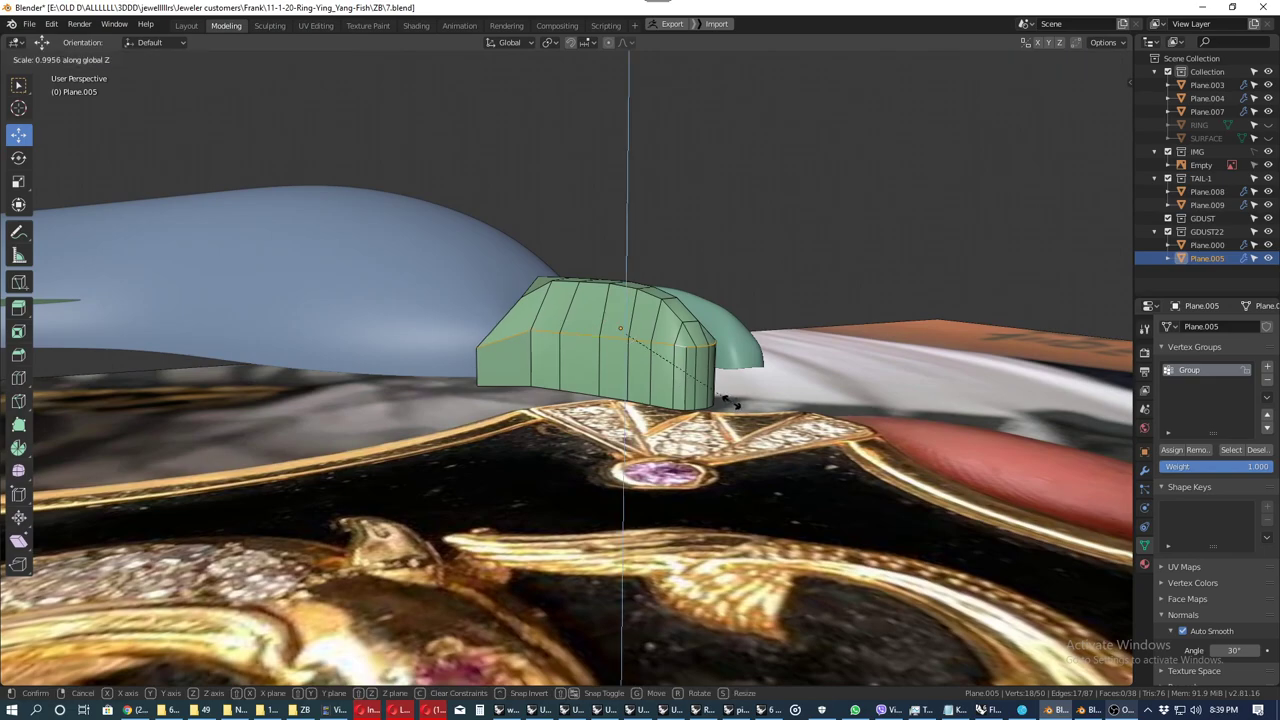
{"action": "key", "text": "0"}
{"action": "key", "text": "Return"}
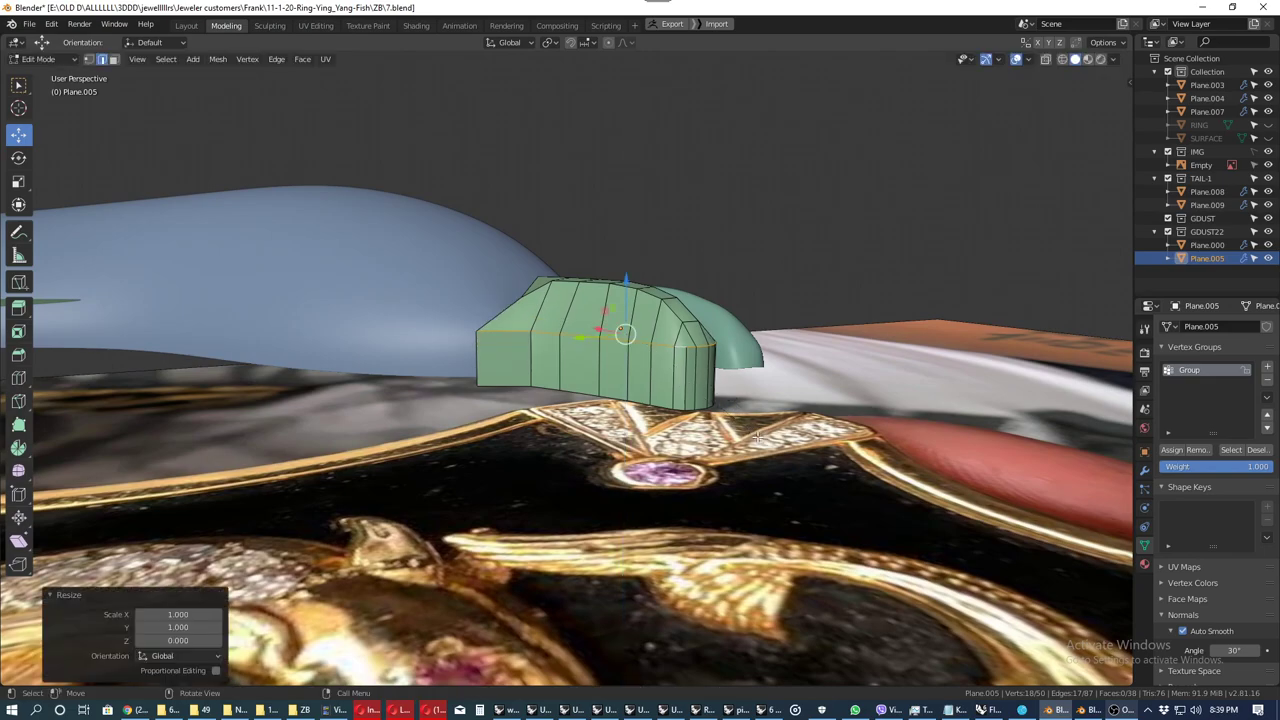
{"action": "key", "text": "g"}
{"action": "key", "text": "g"}
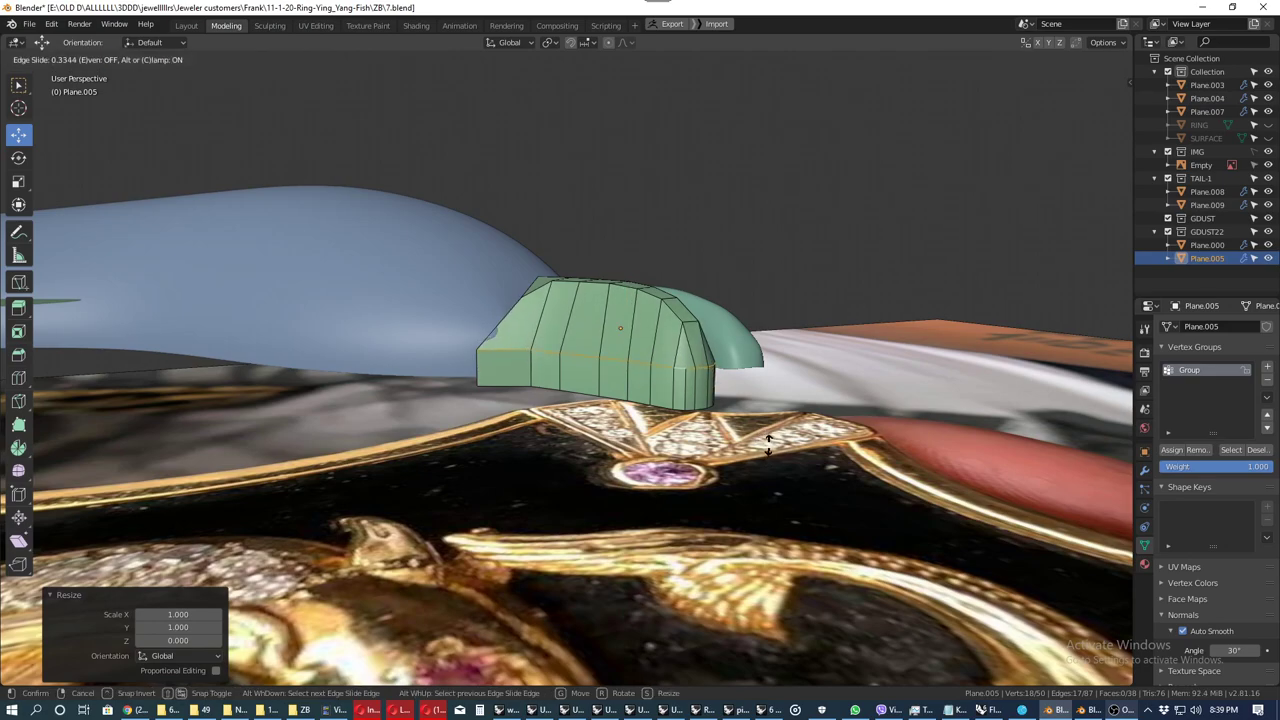
{"action": "left_click", "coordinate": [768, 443]}
{"action": "mouse_move", "coordinate": [768, 443]}
{"action": "middle_mouse_down"}
{"action": "mouse_move", "coordinate": [667, 460]}
{"action": "mouse_move", "coordinate": [621, 402]}
{"action": "middle_mouse_up"}
Step: Dissolve the extra edges on the jaw to simplify its mesh
{"action": "left_click", "coordinate": [620, 410]}
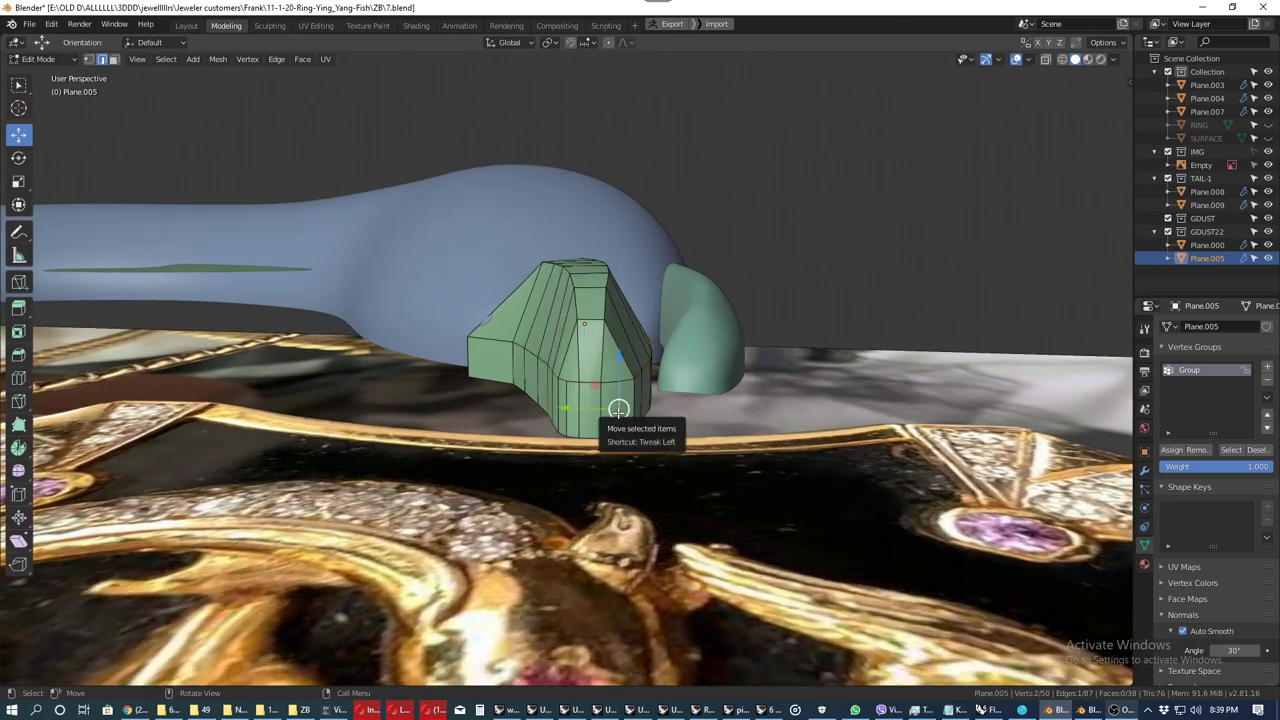
{"action": "key", "text": "x"}
{"action": "left_click", "coordinate": [608, 475]}
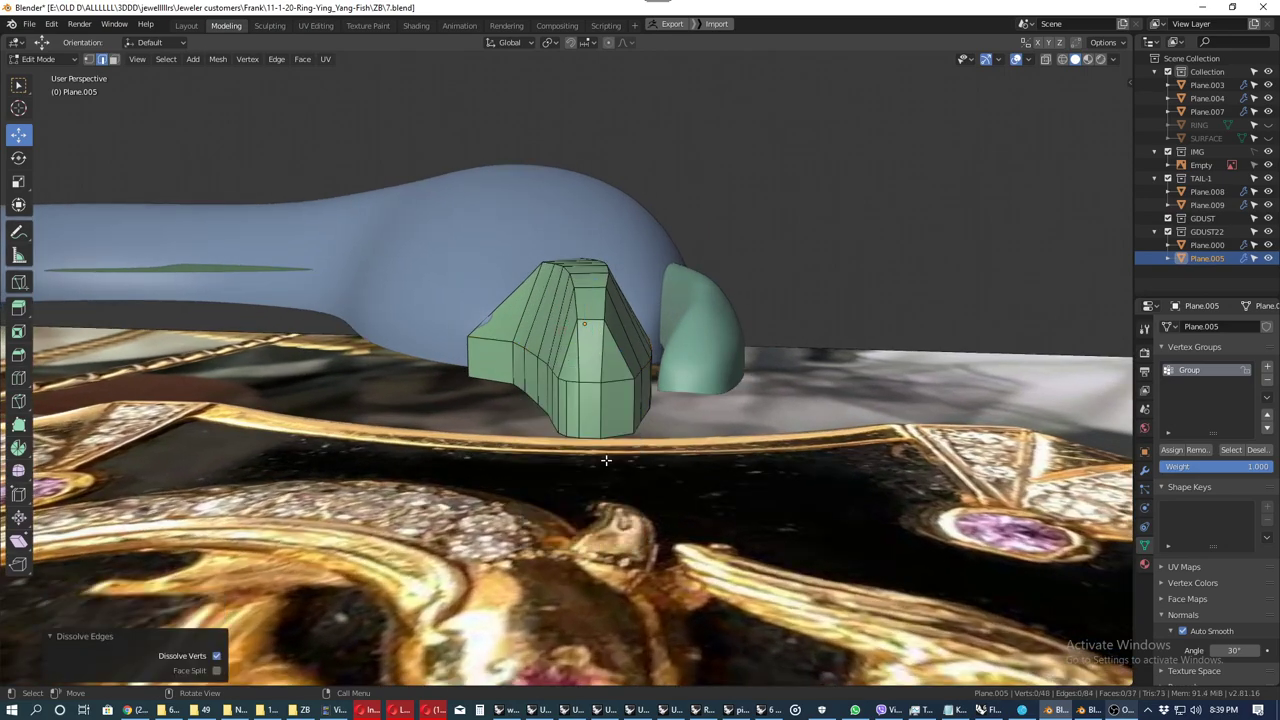
{"action": "middle_click_drag", "start_coordinate": [612, 460], "coordinate": [638, 433]}
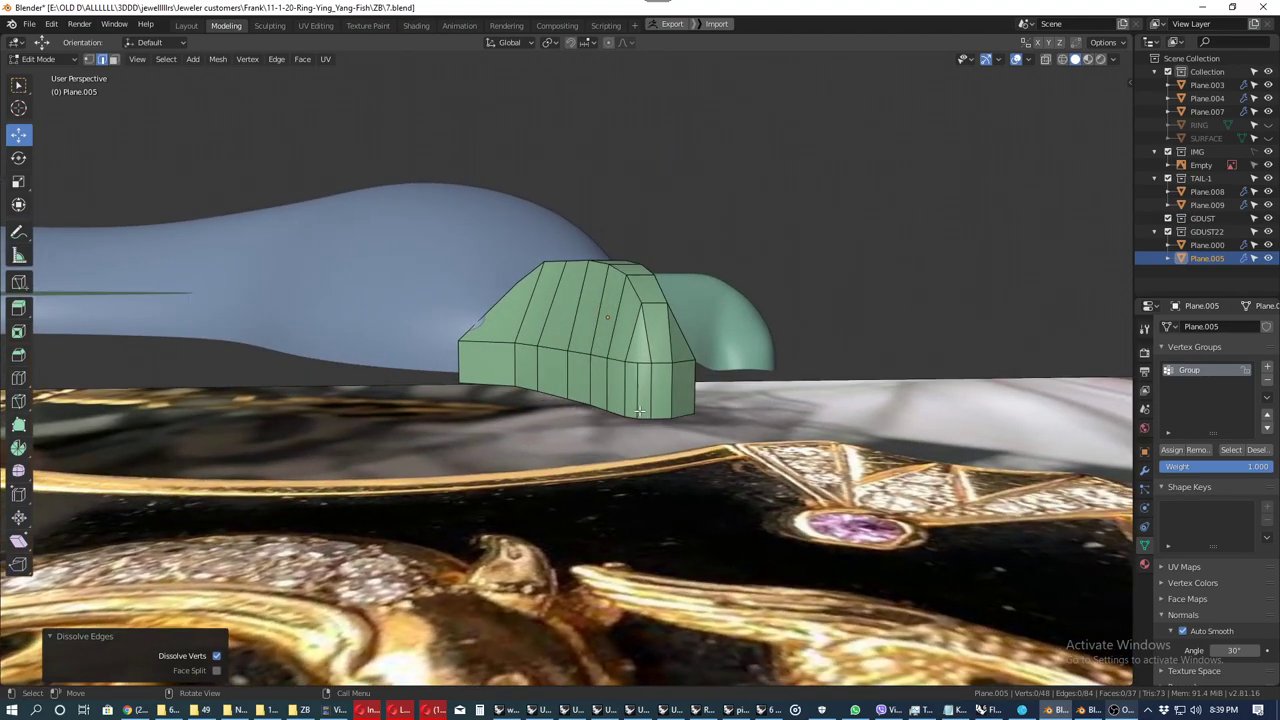
{"action": "left_click", "coordinate": [639, 410]}
{"action": "key", "text": "x"}
{"action": "left_click", "coordinate": [638, 410]}
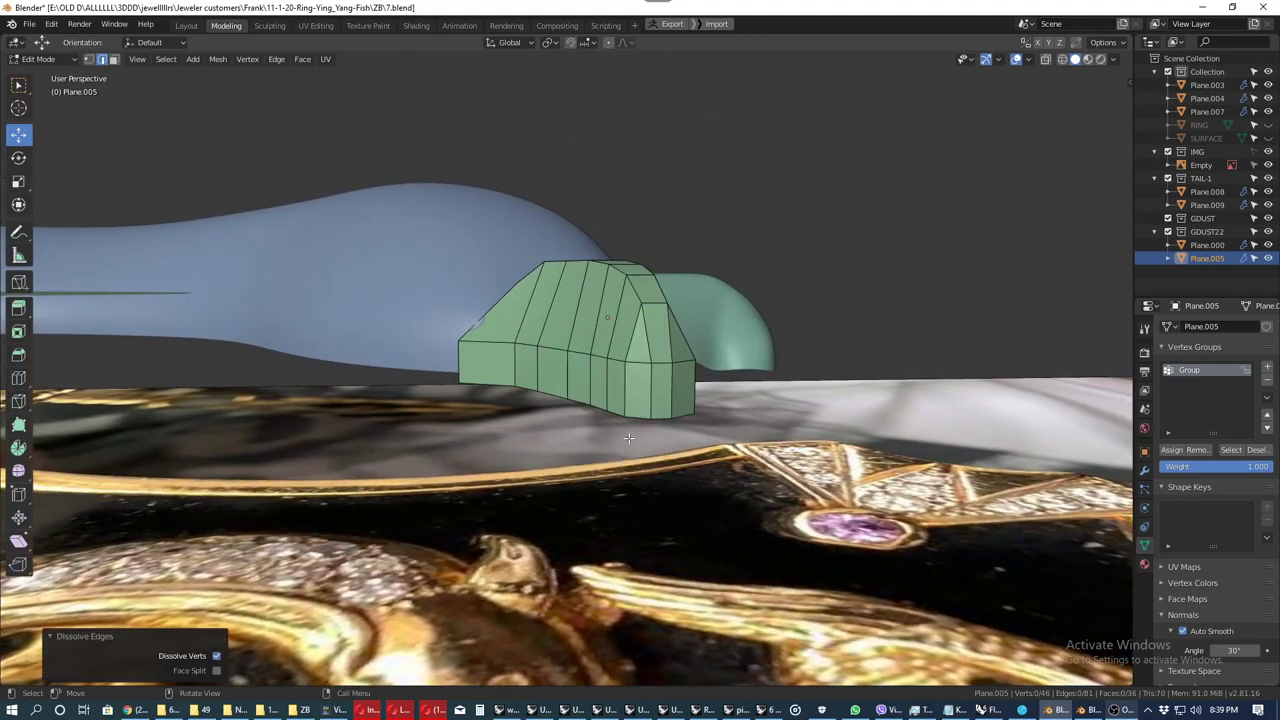
{"action": "mouse_move", "coordinate": [628, 438]}
{"action": "middle_mouse_down"}
{"action": "mouse_move", "coordinate": [583, 426]}
{"action": "mouse_move", "coordinate": [447, 550]}
{"action": "mouse_move", "coordinate": [650, 420]}
{"action": "middle_mouse_up"}
Step: Save the file and check the jaw from right, left, front and back orthographic views
{"action": "left_click", "coordinate": [581, 428]}
{"action": "key", "text": "ctrl+s"}
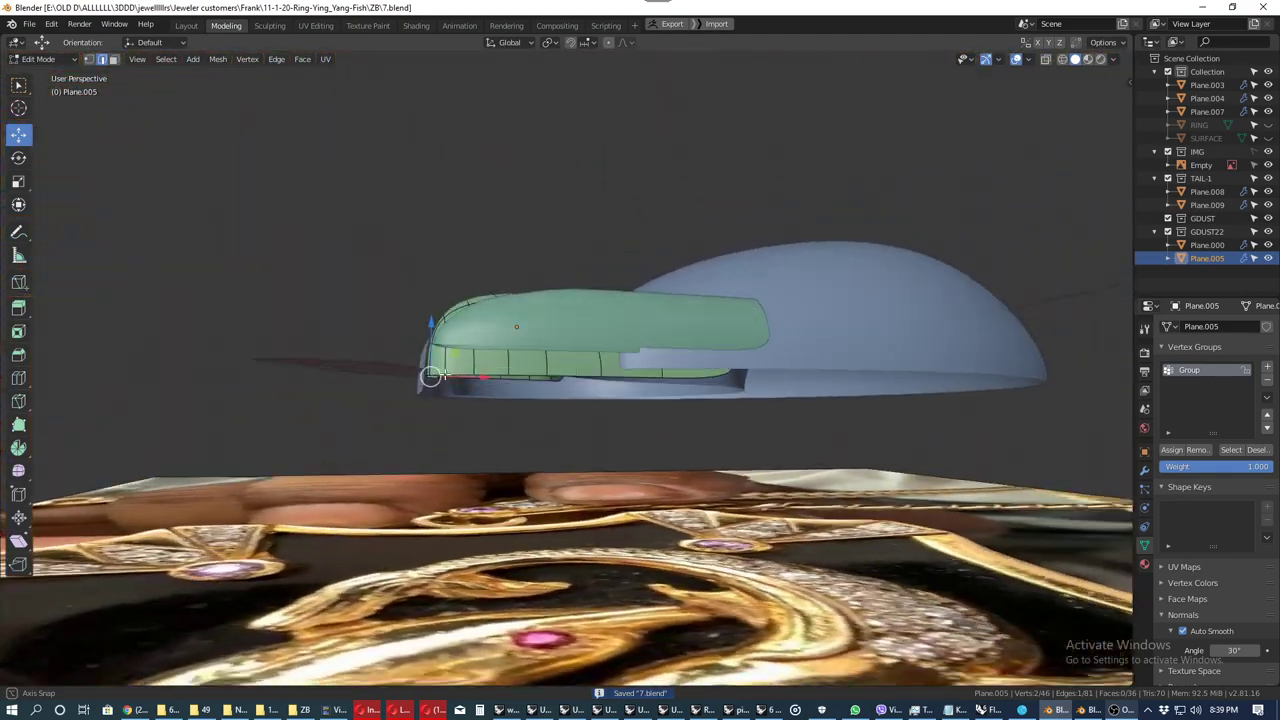
{"action": "mouse_move", "coordinate": [443, 375]}
{"action": "middle_mouse_down"}
{"action": "mouse_move", "coordinate": [230, 395]}
{"action": "mouse_move", "coordinate": [526, 378]}
{"action": "mouse_move", "coordinate": [462, 439]}
{"action": "mouse_move", "coordinate": [403, 446]}
{"action": "middle_mouse_up"}
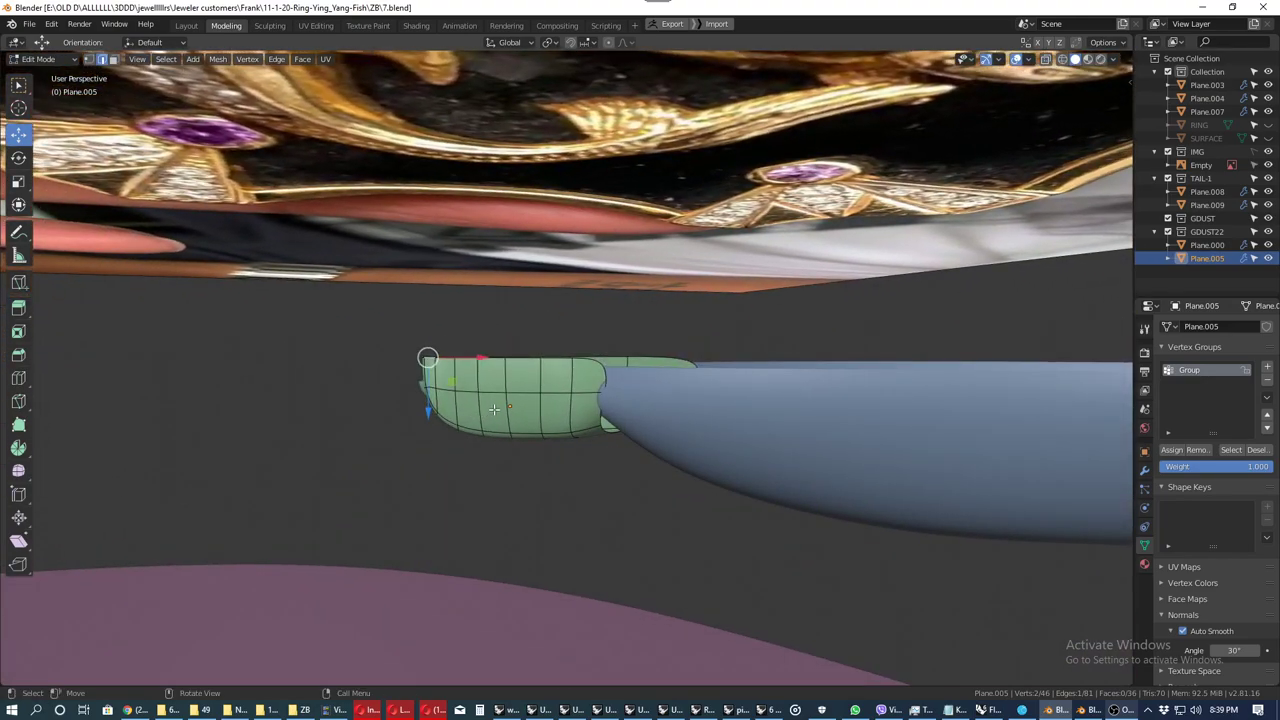
{"action": "key", "text": "KP_3"}
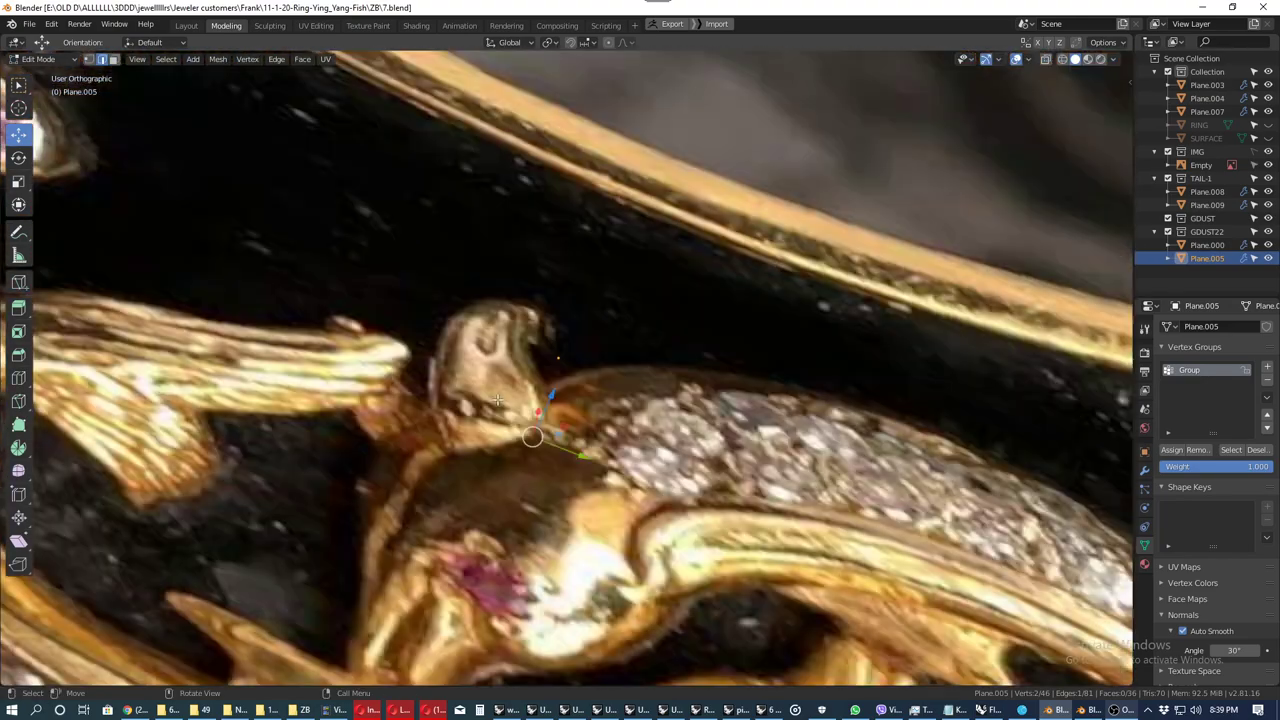
{"action": "key", "text": "ctrl+KP_3"}
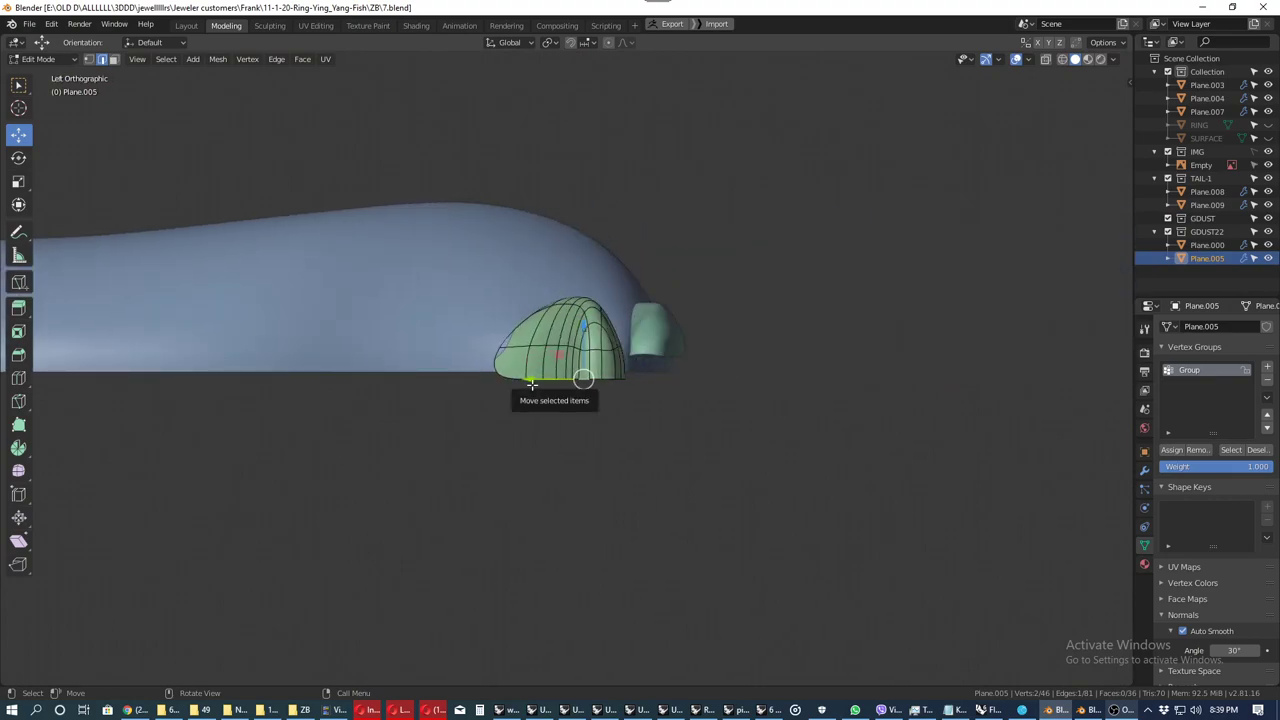
{"action": "key", "text": "KP_1"}
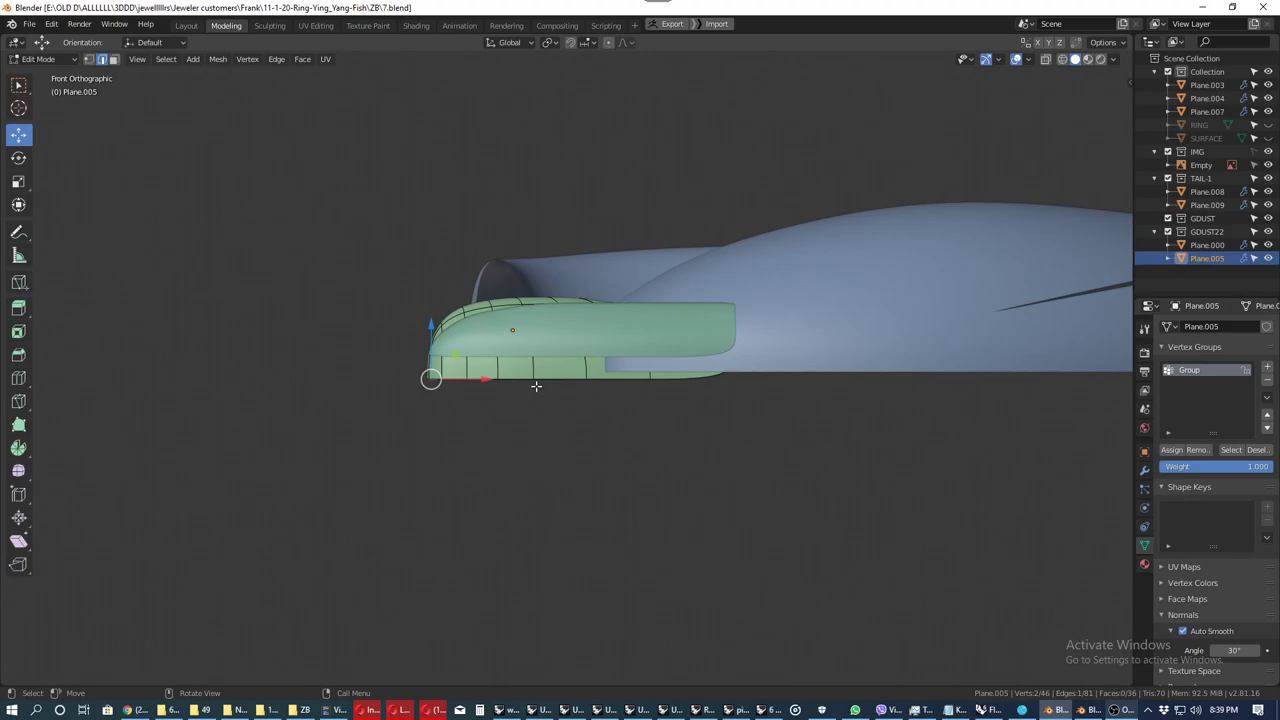
{"action": "key", "text": "ctrl+KP_1"}
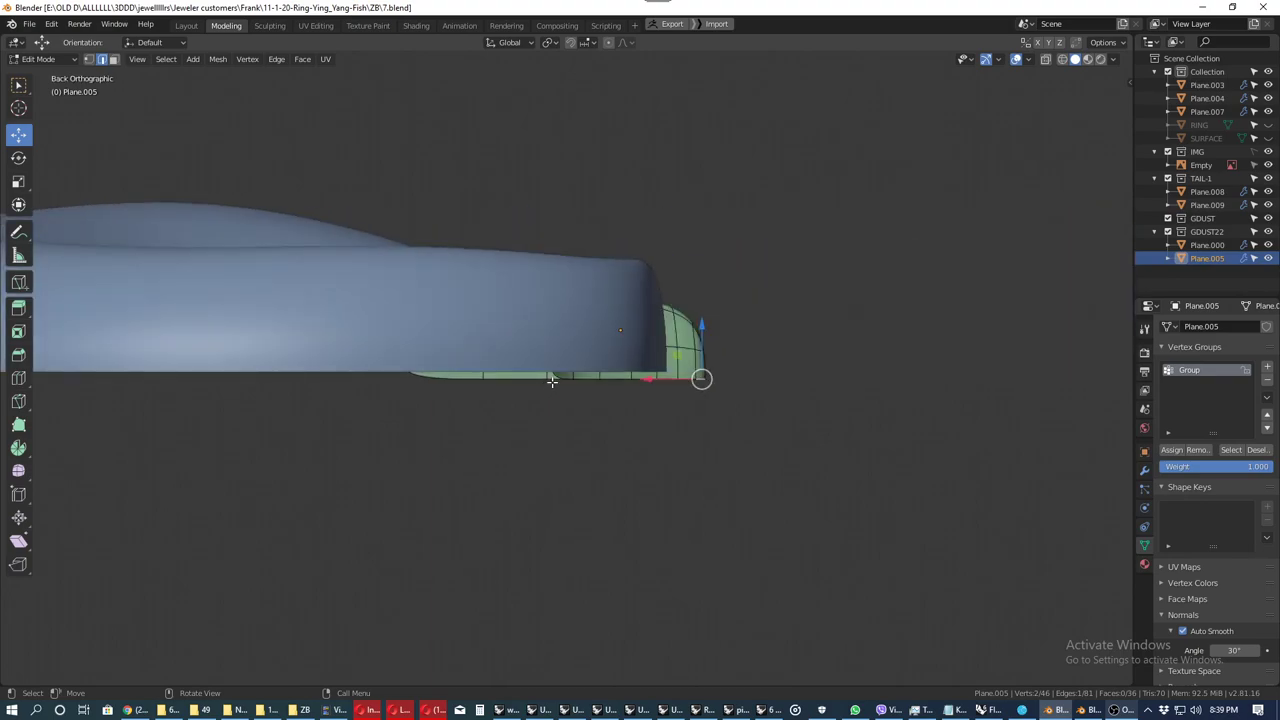
Step: Turn on X-ray with adjusted alpha, then return to Object Mode
{"action": "key", "text": "alt+z"}
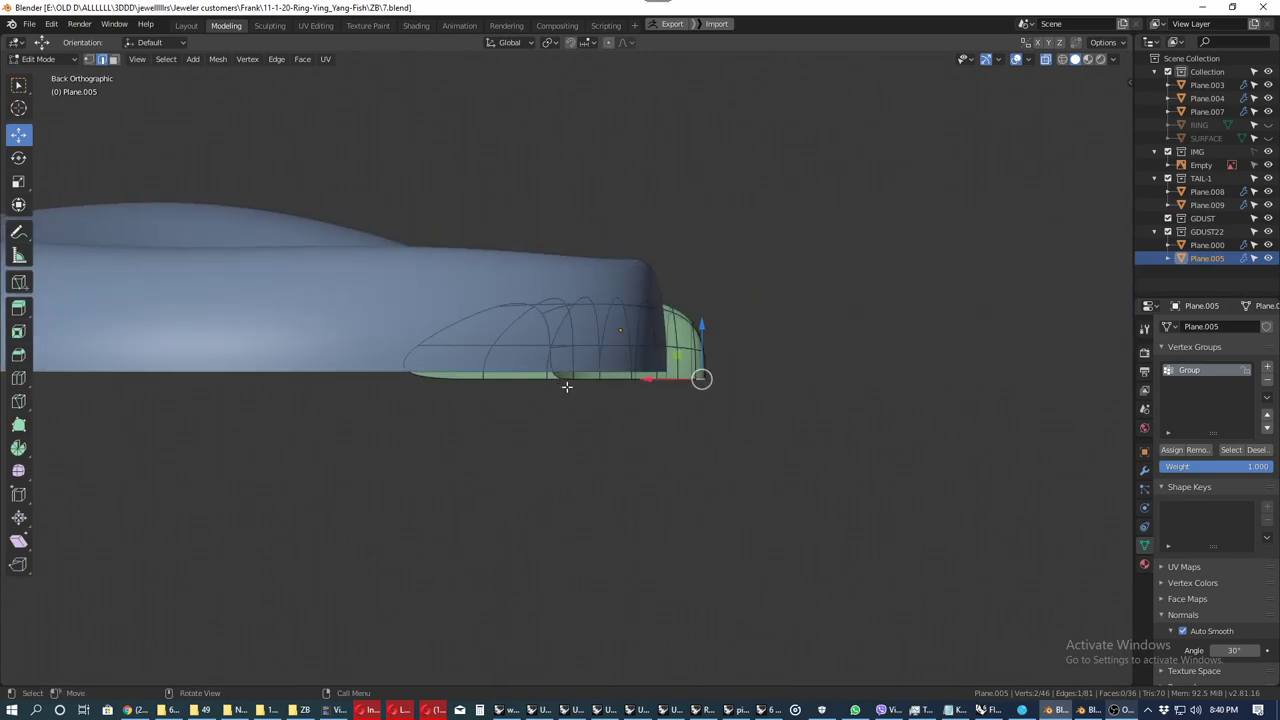
{"action": "left_click", "coordinate": [1113, 59]}
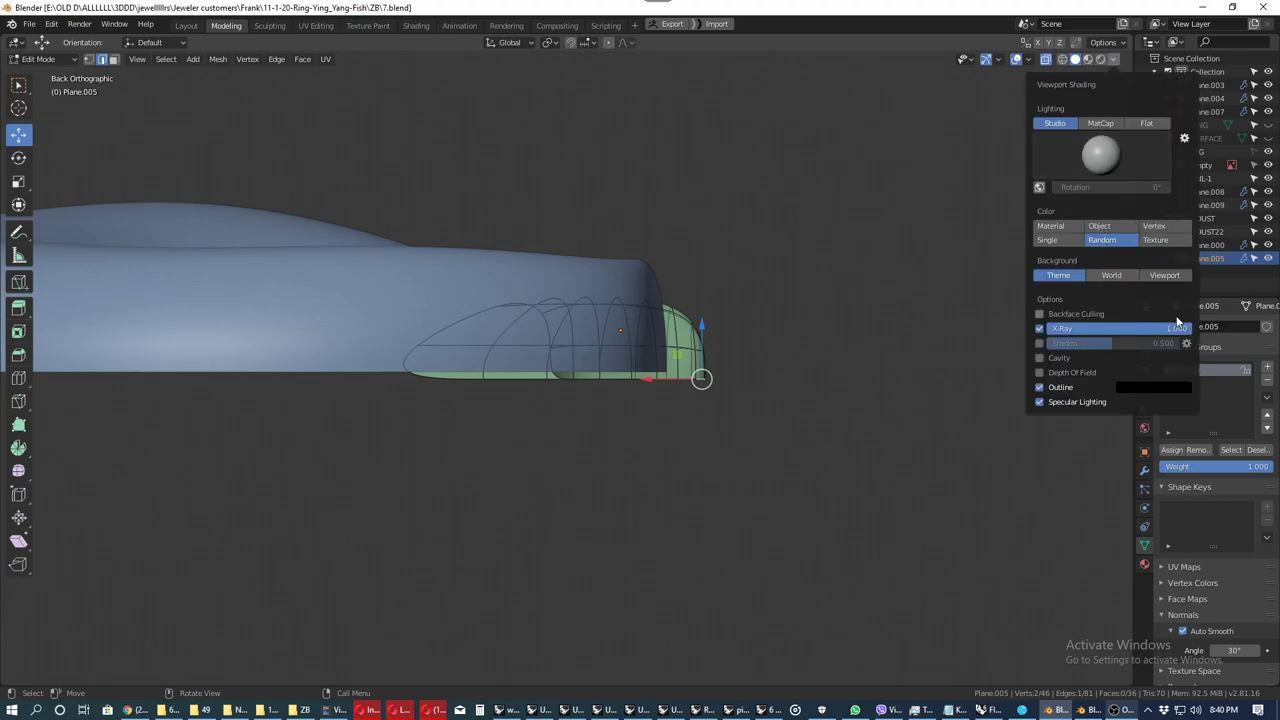
{"action": "left_click_drag", "start_coordinate": [1062, 328], "coordinate": [1190, 328]}
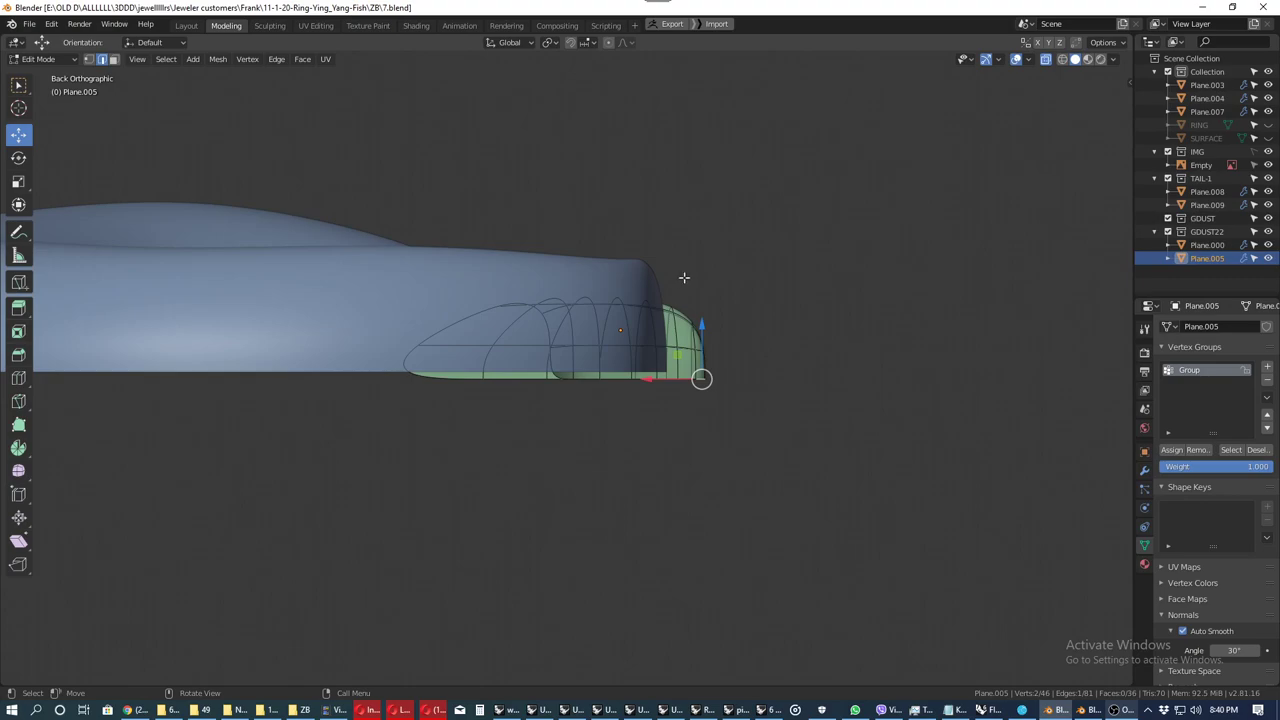
{"action": "key", "text": "ctrl+Tab"}
{"action": "left_click", "coordinate": [568, 279]}
Step: Hide the blue dolphin body and duplicate the green jaw piece in place
{"action": "left_click", "coordinate": [492, 285]}
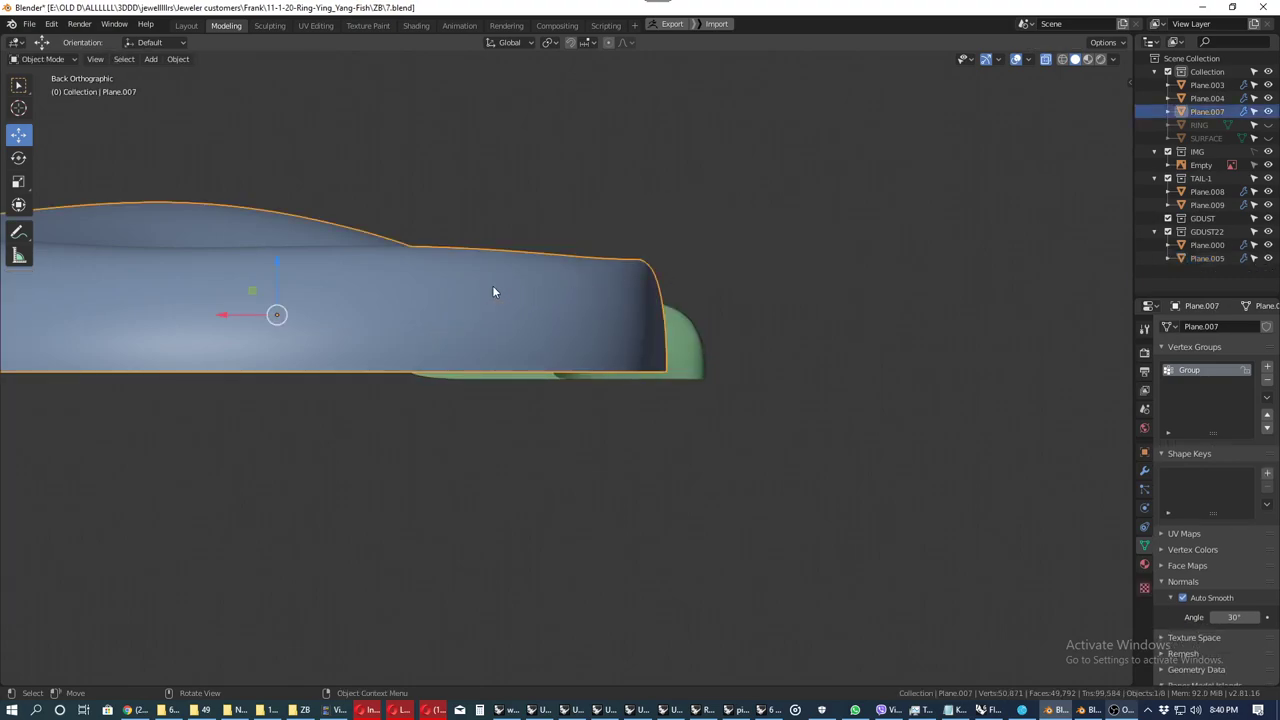
{"action": "key", "text": "h"}
{"action": "left_click", "coordinate": [595, 318]}
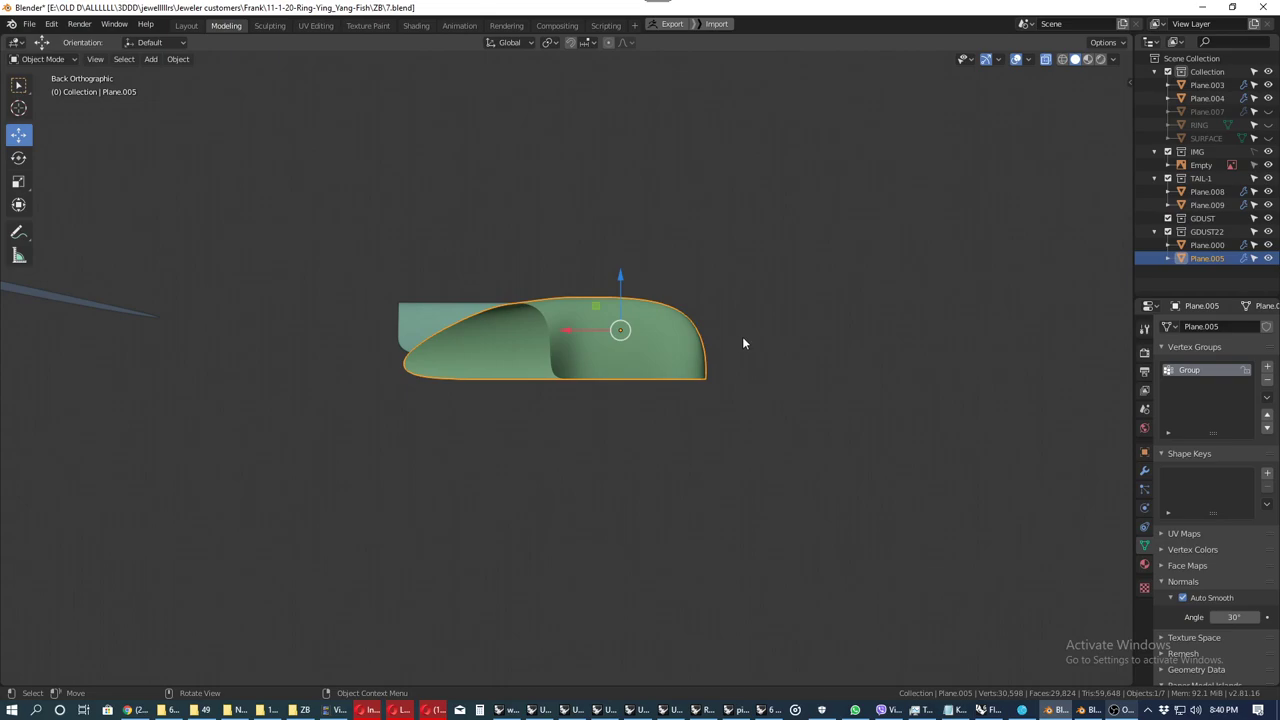
{"action": "key", "text": "shift+d"}
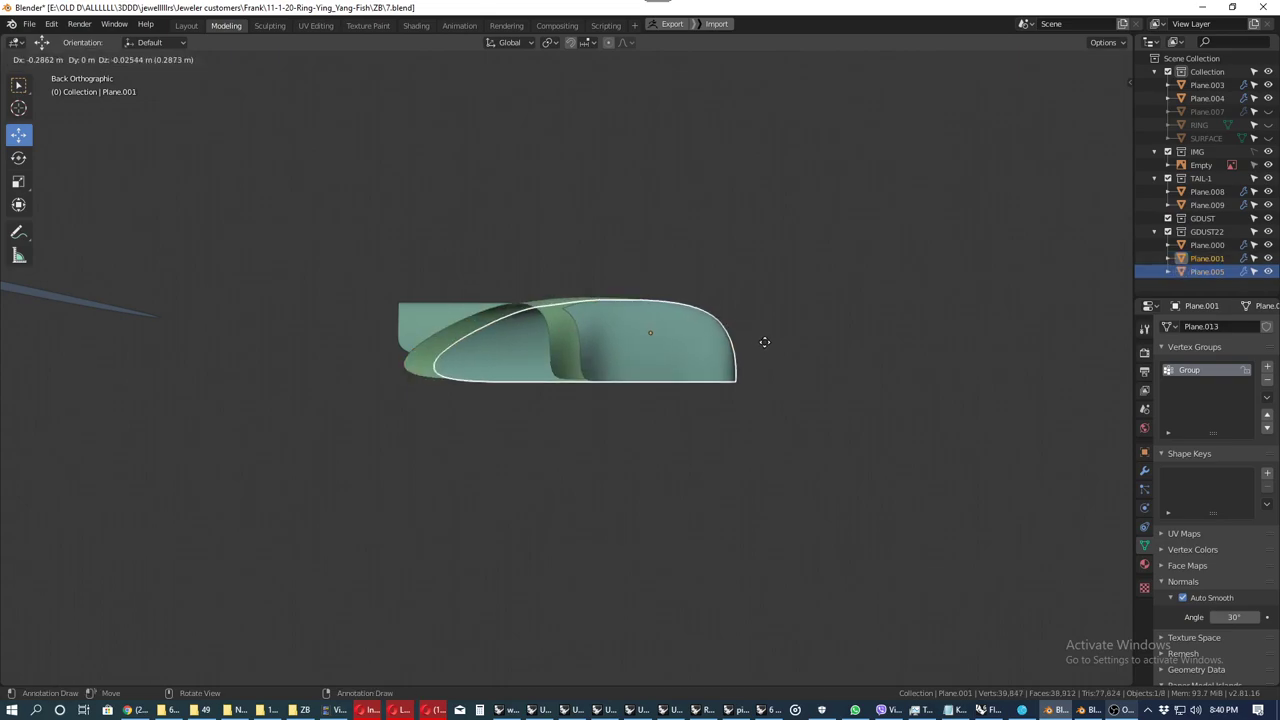
{"action": "right_click", "coordinate": [766, 348]}
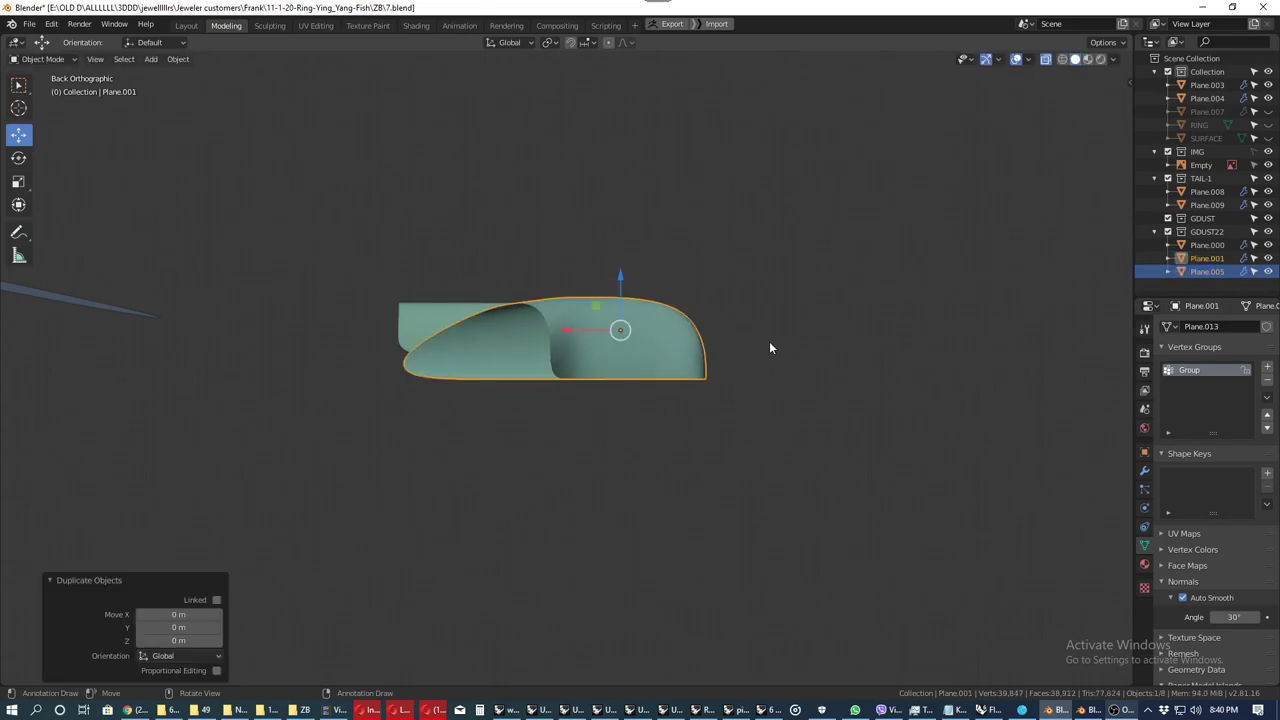
Step: Mirror the jaw copy along Z, after trying and undoing Y and X mirrors
{"action": "right_click", "coordinate": [770, 347]}
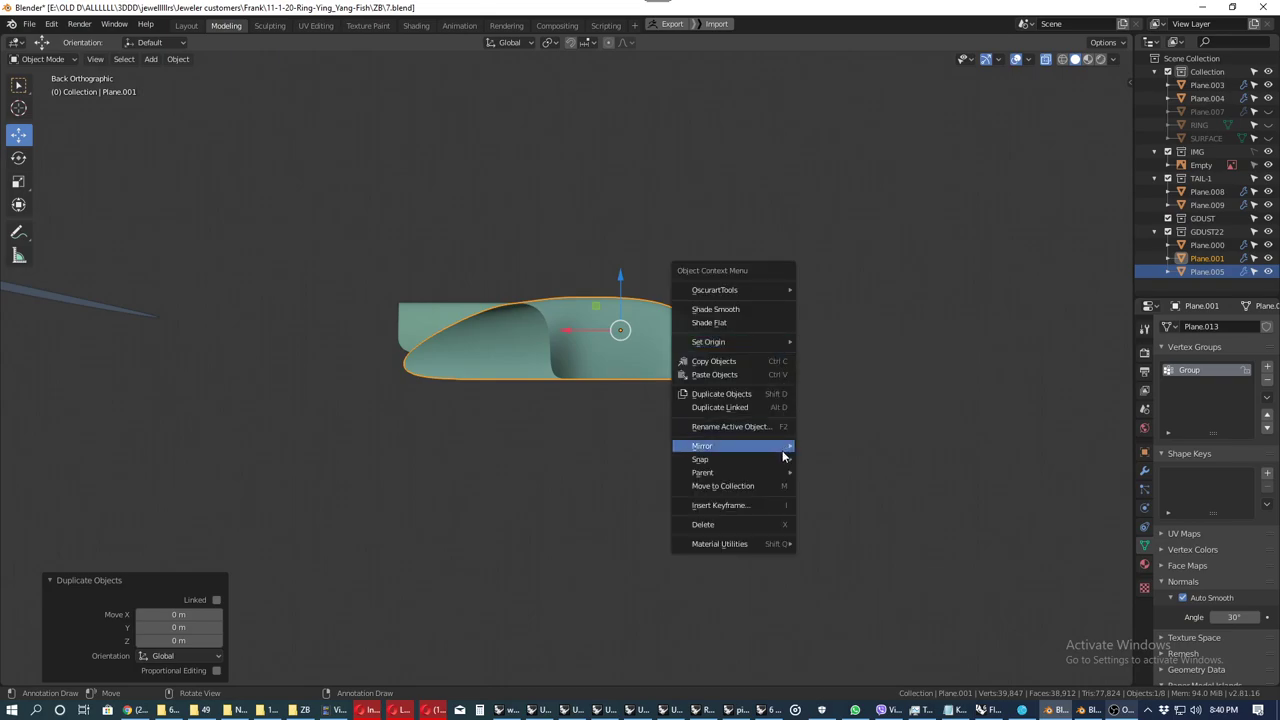
{"action": "mouse_move", "coordinate": [702, 445]}
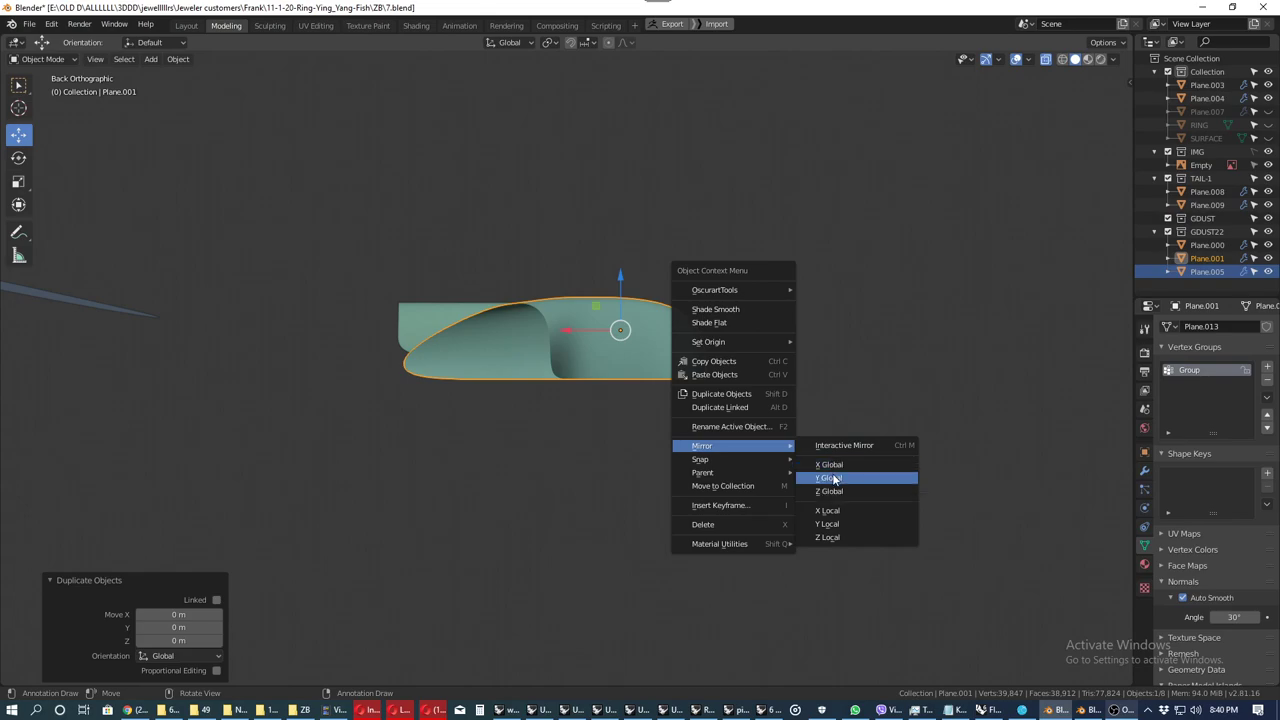
{"action": "left_click", "coordinate": [833, 467]}
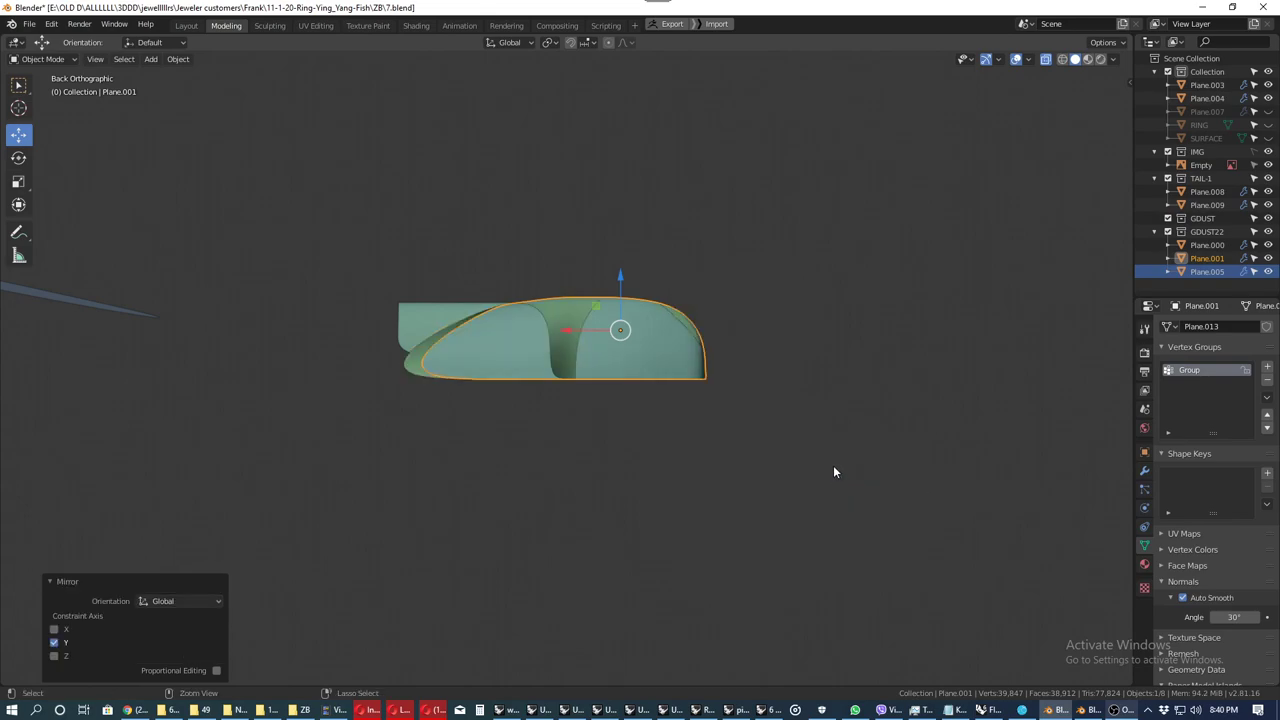
{"action": "key", "text": "ctrl+z"}
{"action": "right_click", "coordinate": [765, 396]}
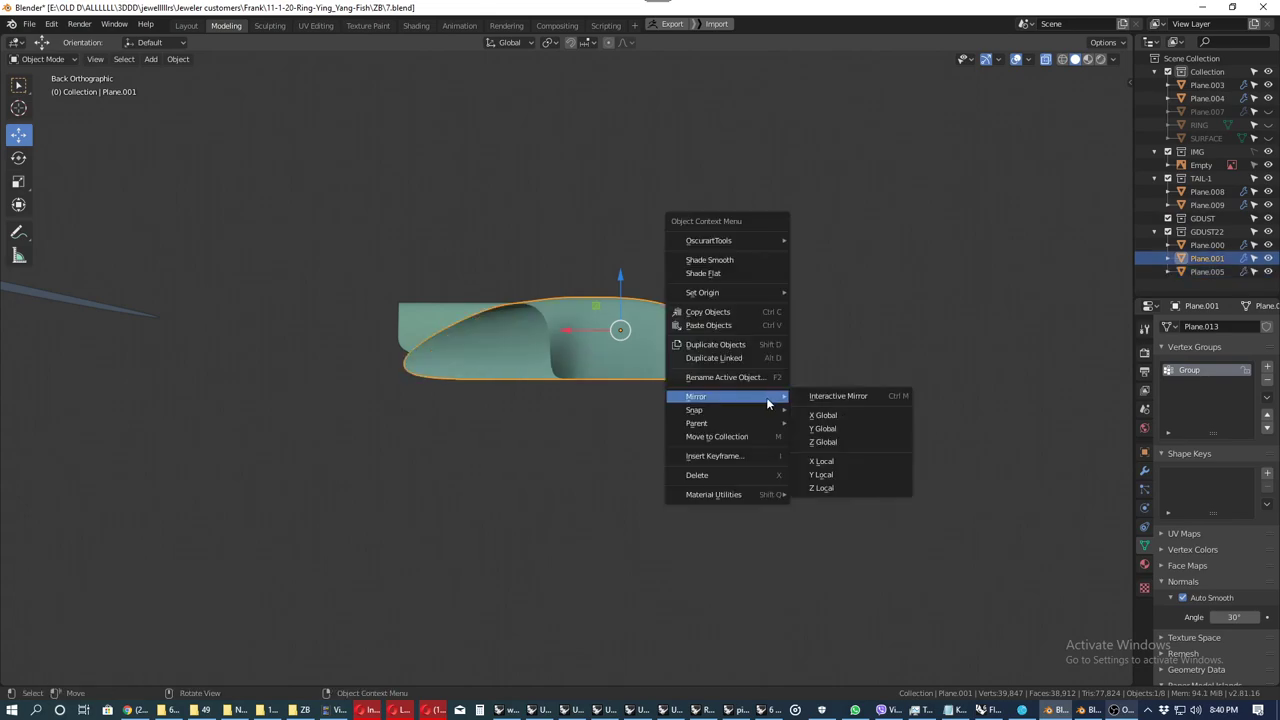
{"action": "left_click", "coordinate": [825, 415]}
{"action": "key", "text": "ctrl+z"}
{"action": "right_click", "coordinate": [816, 405]}
{"action": "mouse_move", "coordinate": [776, 406]}
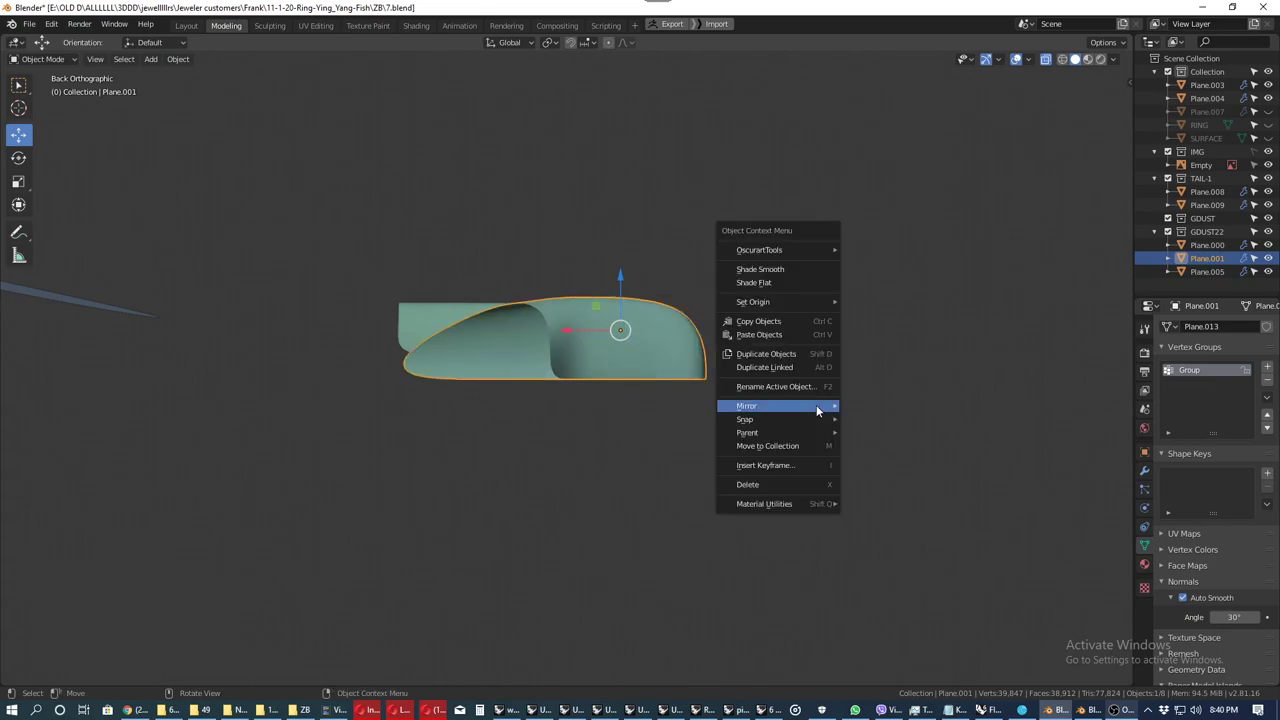
{"action": "left_click", "coordinate": [873, 452]}
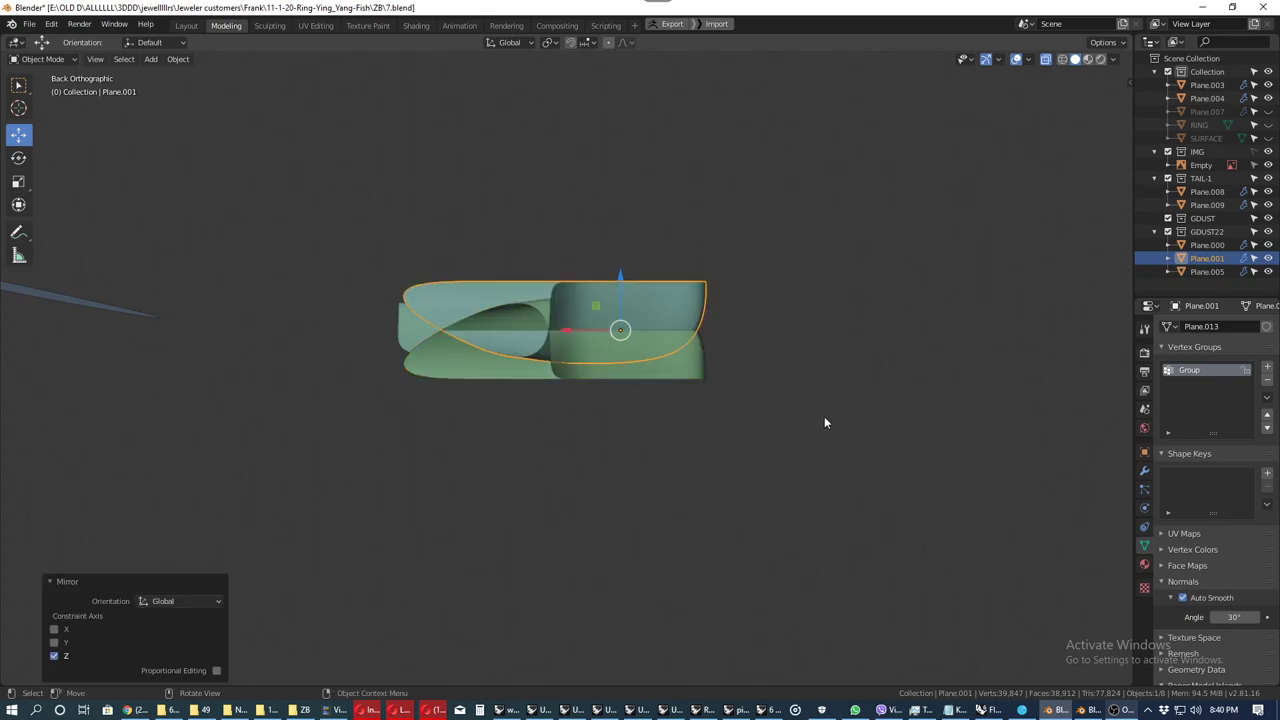
Step: Lower the mirrored jaw copy 0.922 m along Z and save the file
{"action": "key", "text": "g"}
{"action": "key", "text": "z"}
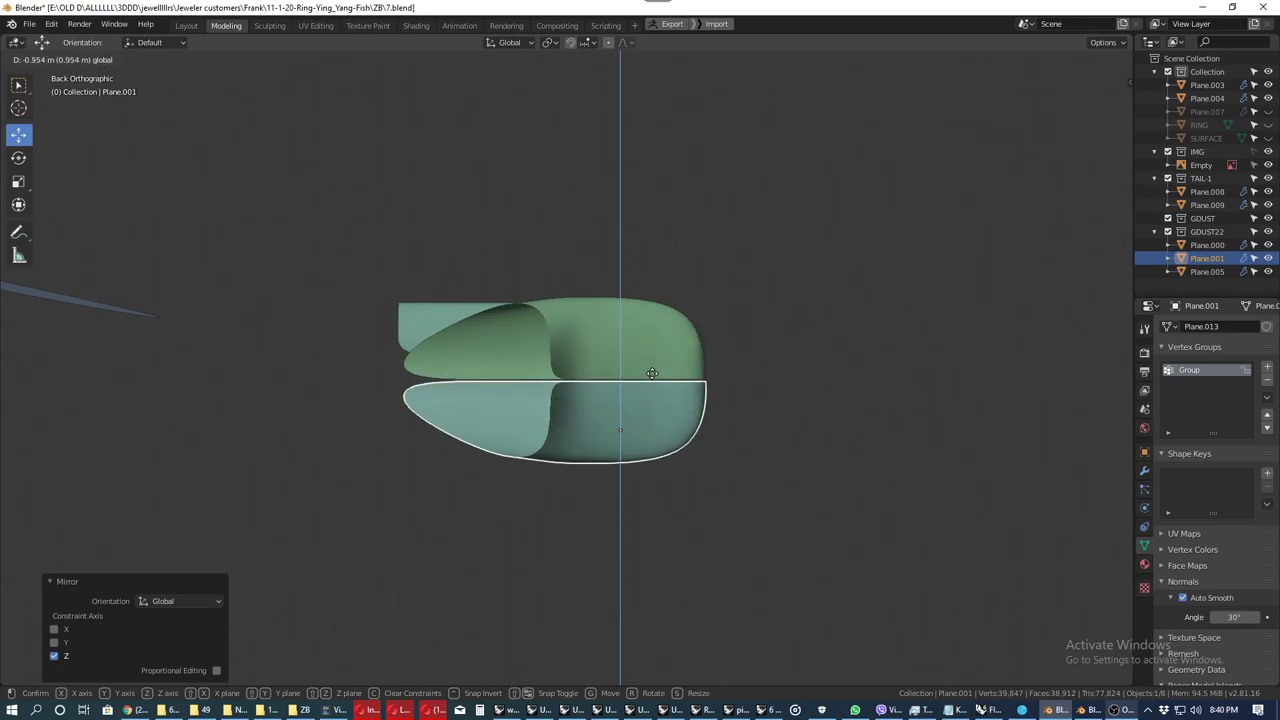
{"action": "left_click", "coordinate": [653, 369]}
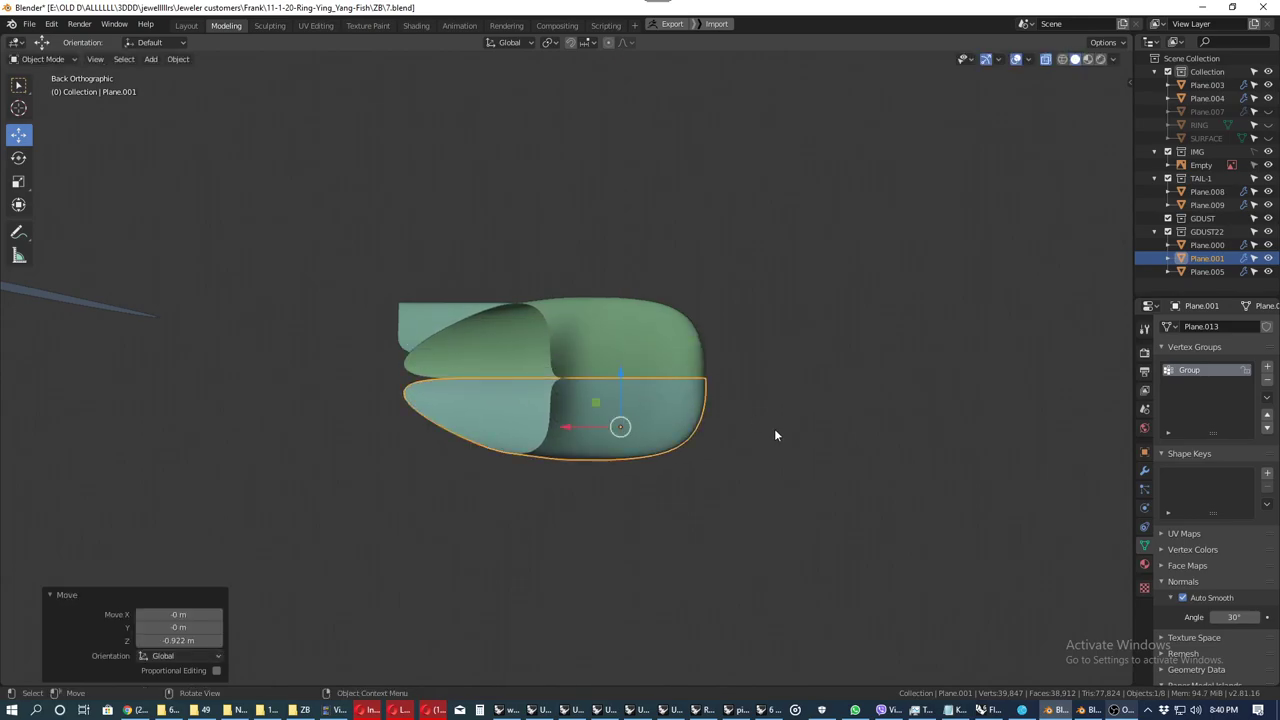
{"action": "mouse_move", "coordinate": [774, 435]}
{"action": "middle_mouse_down"}
{"action": "mouse_move", "coordinate": [554, 371]}
{"action": "mouse_move", "coordinate": [457, 417]}
{"action": "mouse_move", "coordinate": [530, 407]}
{"action": "mouse_move", "coordinate": [533, 424]}
{"action": "mouse_move", "coordinate": [620, 409]}
{"action": "mouse_move", "coordinate": [538, 417]}
{"action": "mouse_move", "coordinate": [785, 438]}
{"action": "mouse_move", "coordinate": [797, 371]}
{"action": "mouse_move", "coordinate": [686, 380]}
{"action": "mouse_move", "coordinate": [781, 360]}
{"action": "middle_mouse_up"}
{"action": "key", "text": "ctrl+s"}
Step: Duplicate the lower jaw piece, mirror it across global Z and move it 0.46 m down
{"action": "left_click", "coordinate": [676, 416]}
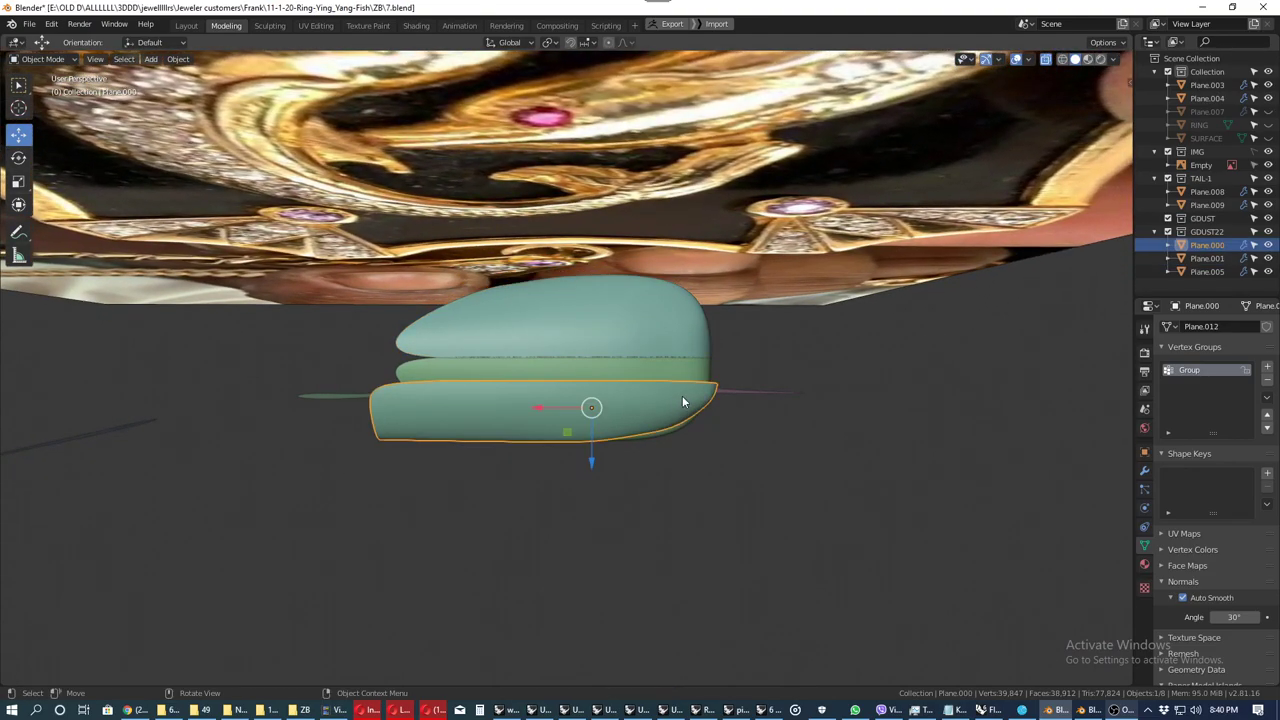
{"action": "key", "text": "shift+d"}
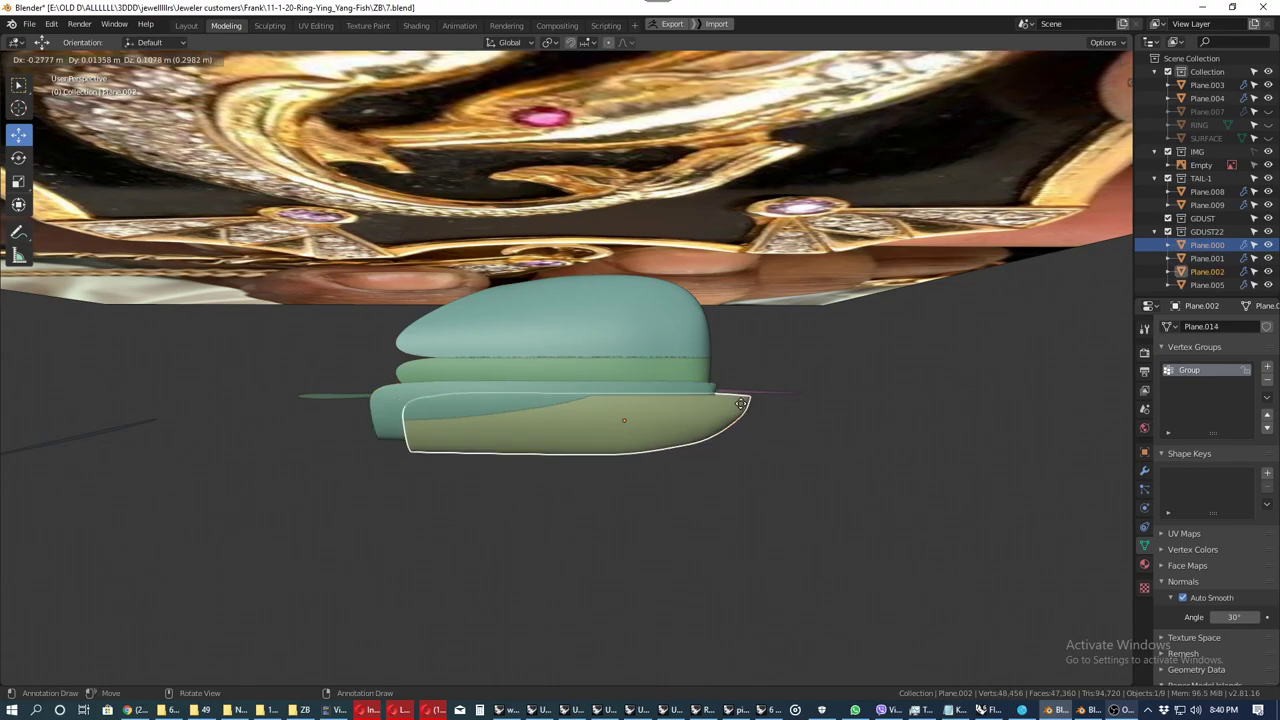
{"action": "right_click", "coordinate": [741, 403]}
{"action": "right_click", "coordinate": [743, 401]}
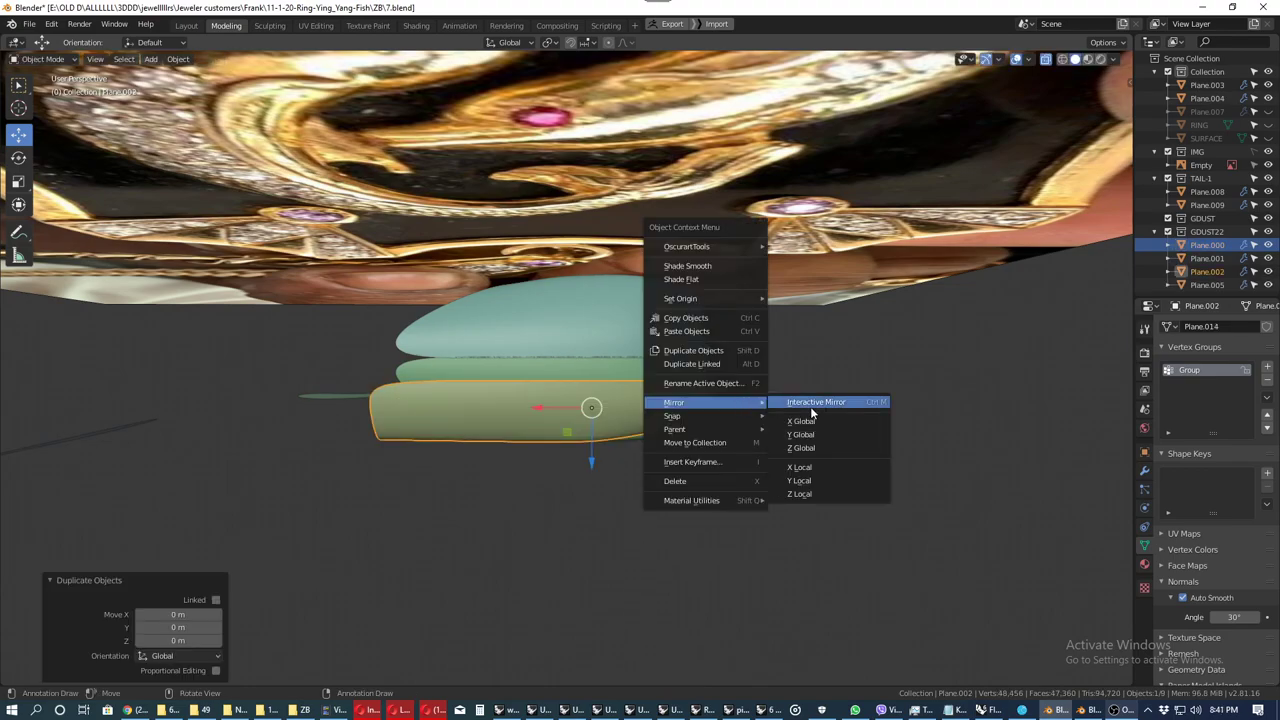
{"action": "left_click", "coordinate": [808, 446]}
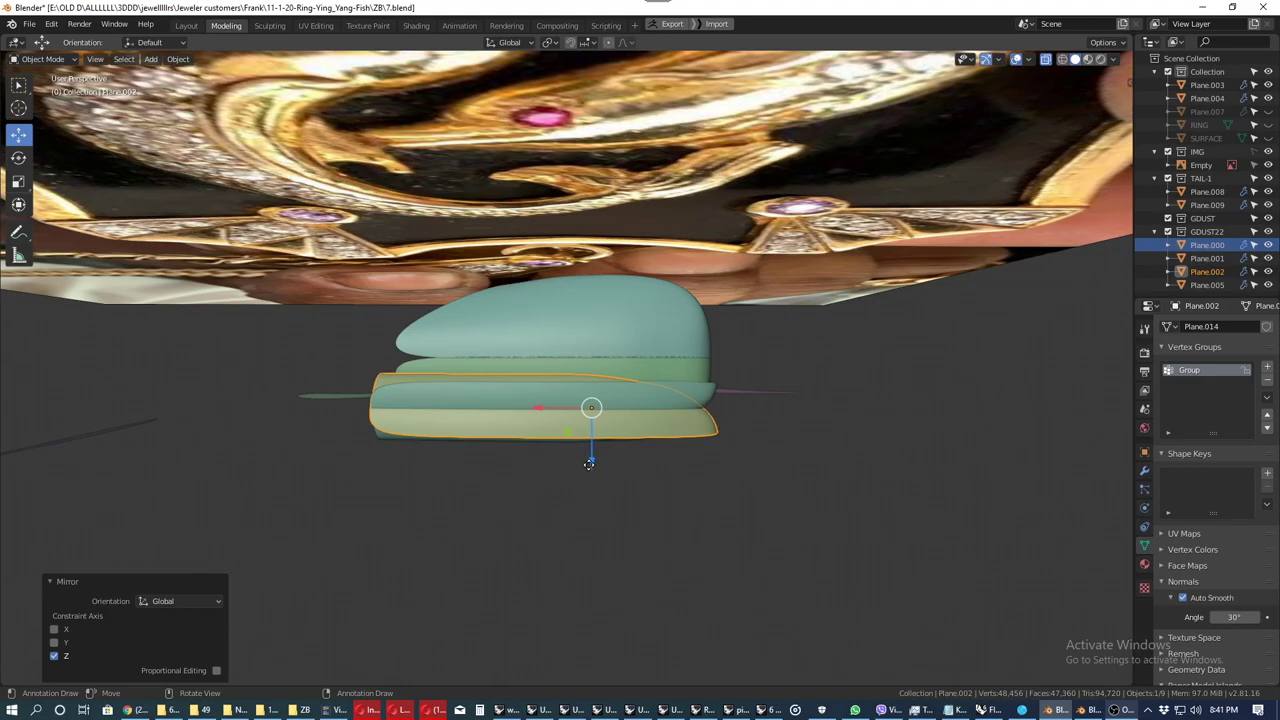
{"action": "left_click_drag", "start_coordinate": [589, 463], "coordinate": [590, 410]}
Step: Deselect everything and unhide all hidden objects, including the ring
{"action": "mouse_move", "coordinate": [760, 443]}
{"action": "middle_mouse_down"}
{"action": "mouse_move", "coordinate": [598, 467]}
{"action": "mouse_move", "coordinate": [680, 438]}
{"action": "mouse_move", "coordinate": [784, 447]}
{"action": "middle_mouse_up"}
{"action": "scroll", "coordinate": [775, 475], "scroll_direction": "up", "scroll_amount": 5}
{"action": "middle_click_drag", "start_coordinate": [766, 506], "coordinate": [520, 540]}
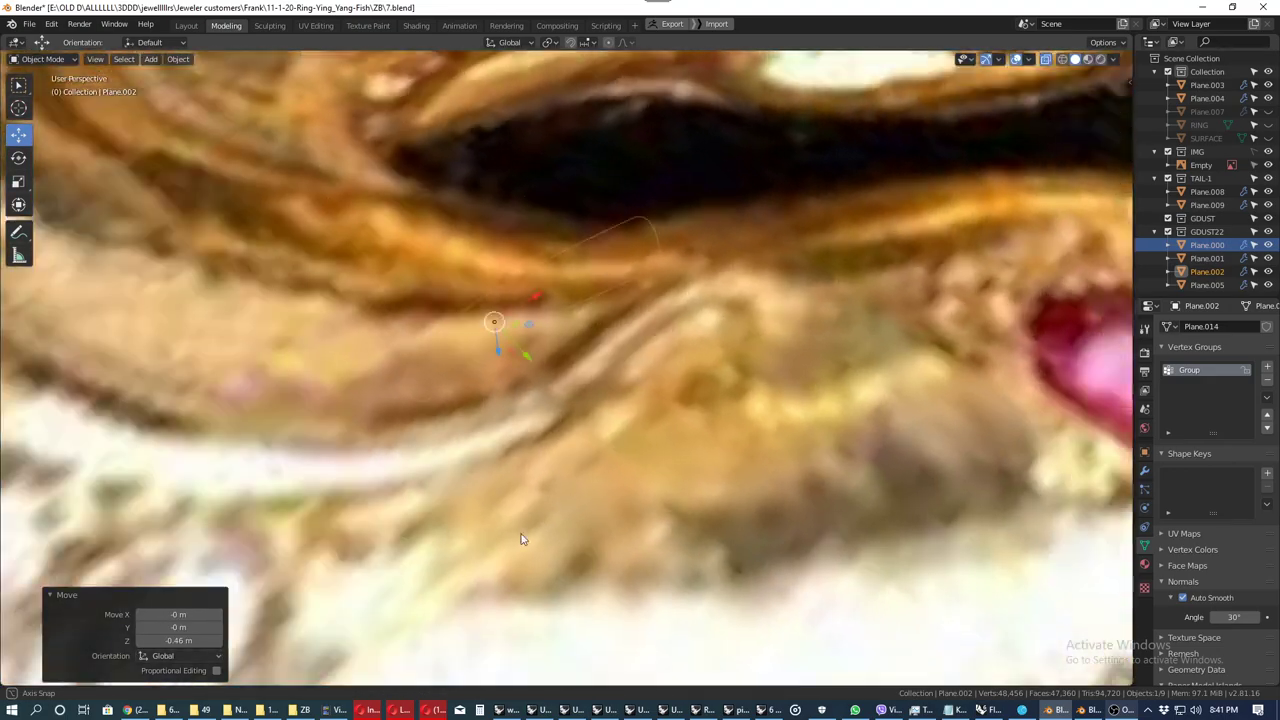
{"action": "scroll", "coordinate": [520, 540], "scroll_direction": "down", "scroll_amount": 5}
{"action": "mouse_move", "coordinate": [479, 454]}
{"action": "middle_mouse_down"}
{"action": "mouse_move", "coordinate": [540, 265]}
{"action": "mouse_move", "coordinate": [730, 103]}
{"action": "mouse_move", "coordinate": [907, 210]}
{"action": "mouse_move", "coordinate": [720, 301]}
{"action": "mouse_move", "coordinate": [697, 337]}
{"action": "middle_mouse_up"}
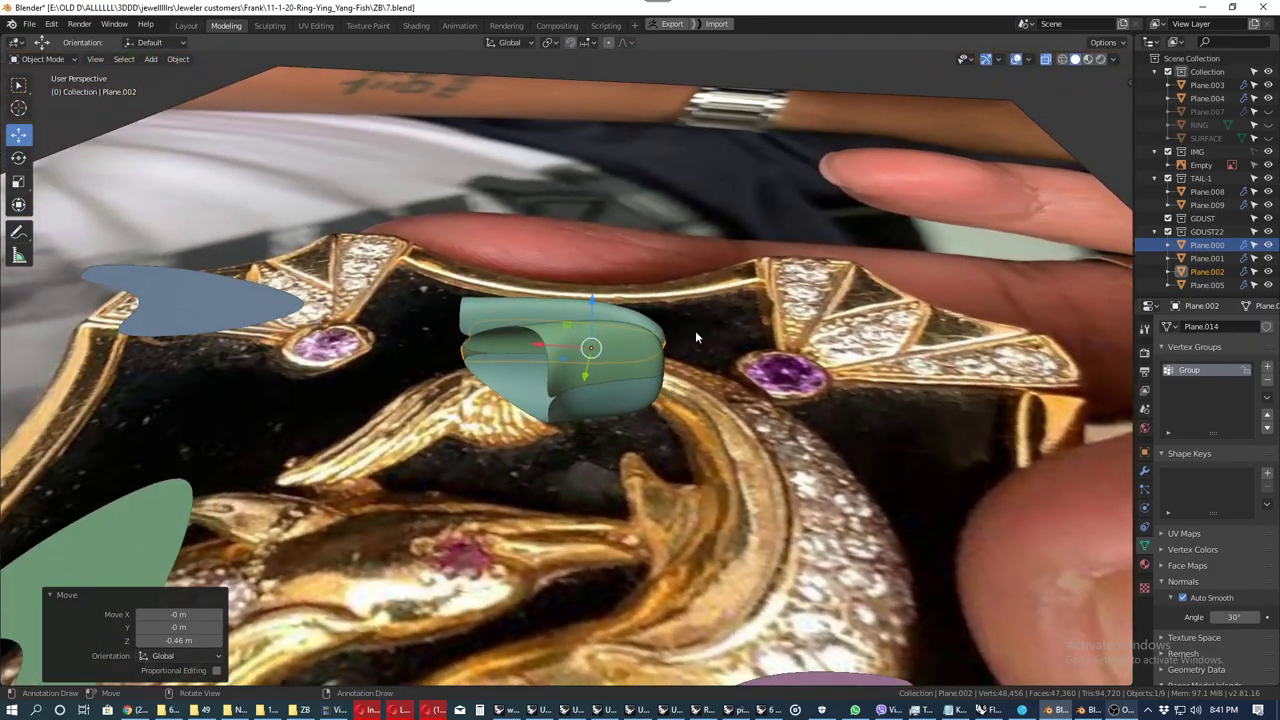
{"action": "scroll", "coordinate": [720, 355], "scroll_direction": "up", "scroll_amount": 2}
{"action": "left_click", "coordinate": [763, 377]}
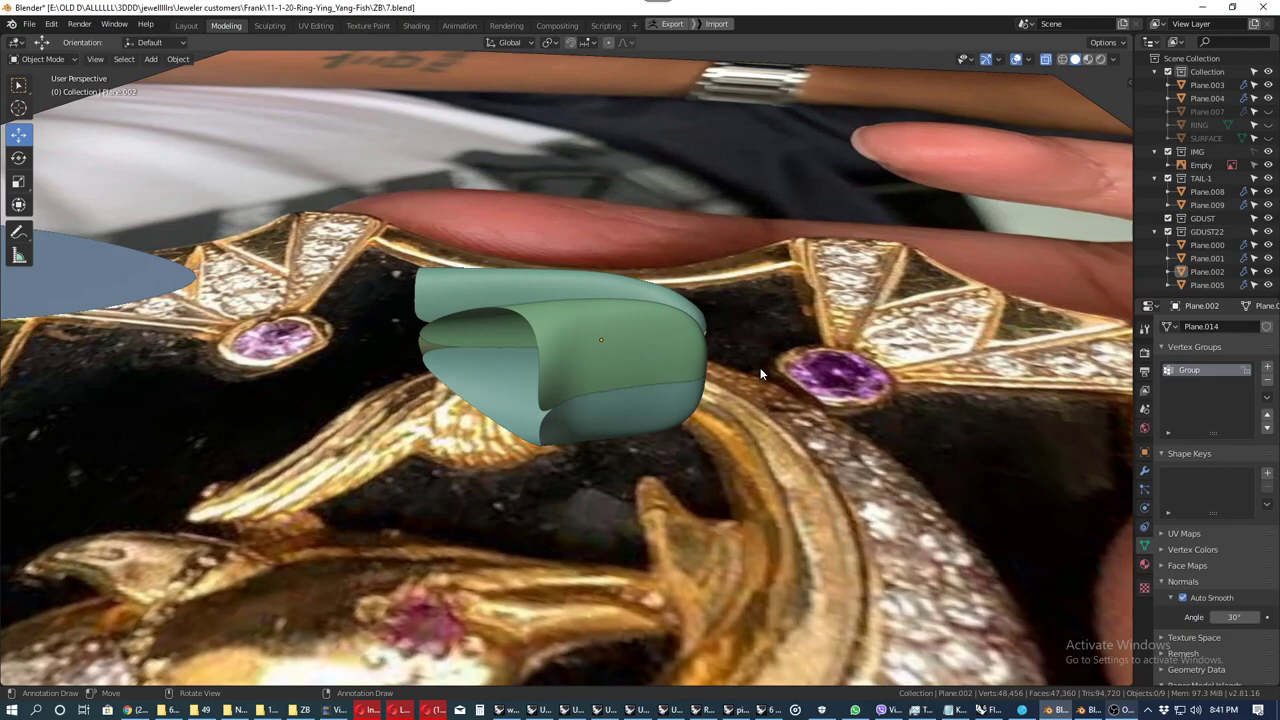
{"action": "key", "text": "alt+h"}
{"action": "mouse_move", "coordinate": [760, 364]}
{"action": "middle_mouse_down"}
{"action": "mouse_move", "coordinate": [523, 290]}
{"action": "mouse_move", "coordinate": [629, 346]}
{"action": "mouse_move", "coordinate": [483, 345]}
{"action": "mouse_move", "coordinate": [546, 340]}
{"action": "mouse_move", "coordinate": [565, 319]}
{"action": "mouse_move", "coordinate": [530, 341]}
{"action": "middle_mouse_up"}
{"action": "mouse_move", "coordinate": [791, 250]}
{"action": "middle_mouse_down"}
{"action": "mouse_move", "coordinate": [750, 314]}
{"action": "mouse_move", "coordinate": [770, 300]}
{"action": "middle_mouse_up"}
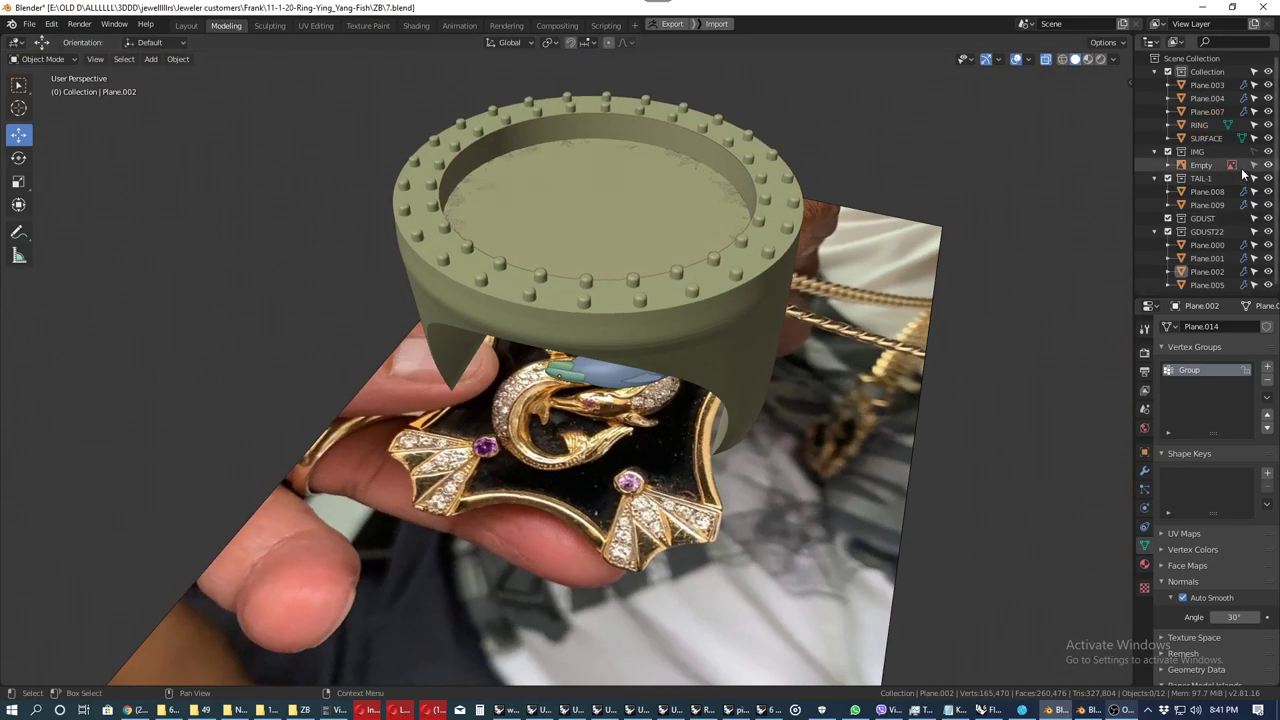
Step: Hide RING and SURFACE in the Outliner and frame the fish over the pendant photo
{"action": "left_click", "coordinate": [1267, 125]}
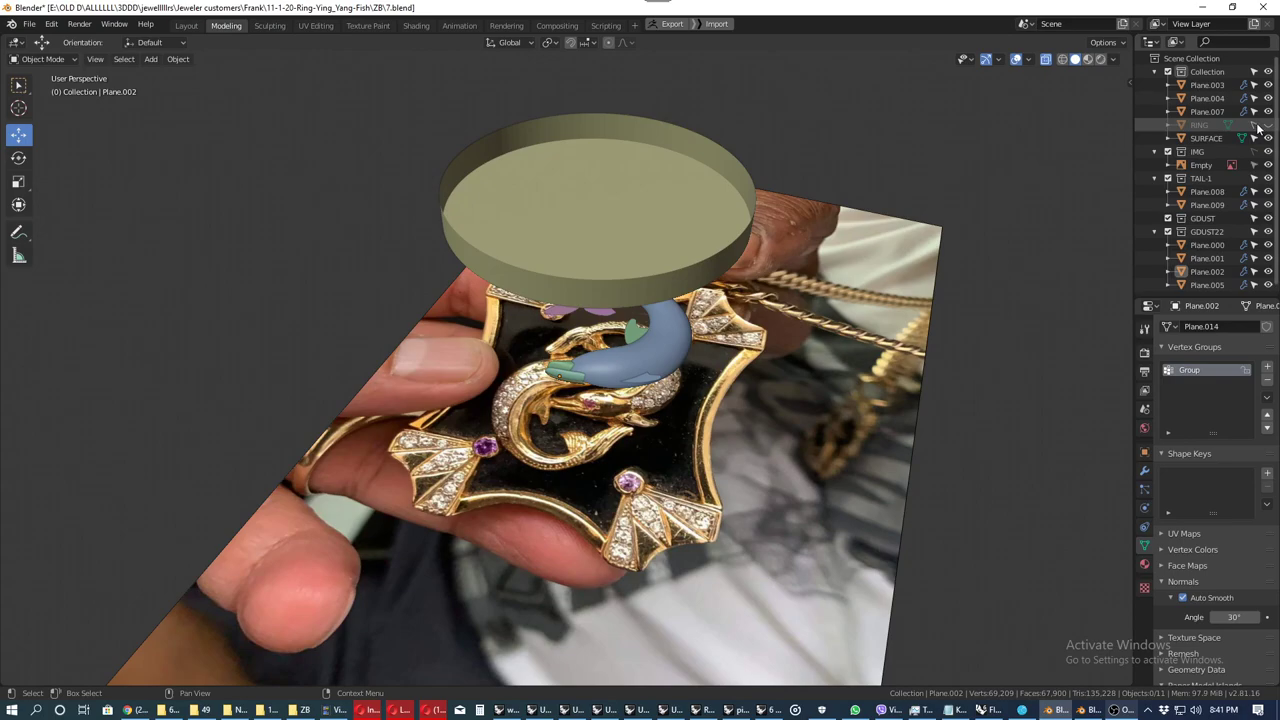
{"action": "left_click", "coordinate": [1267, 138]}
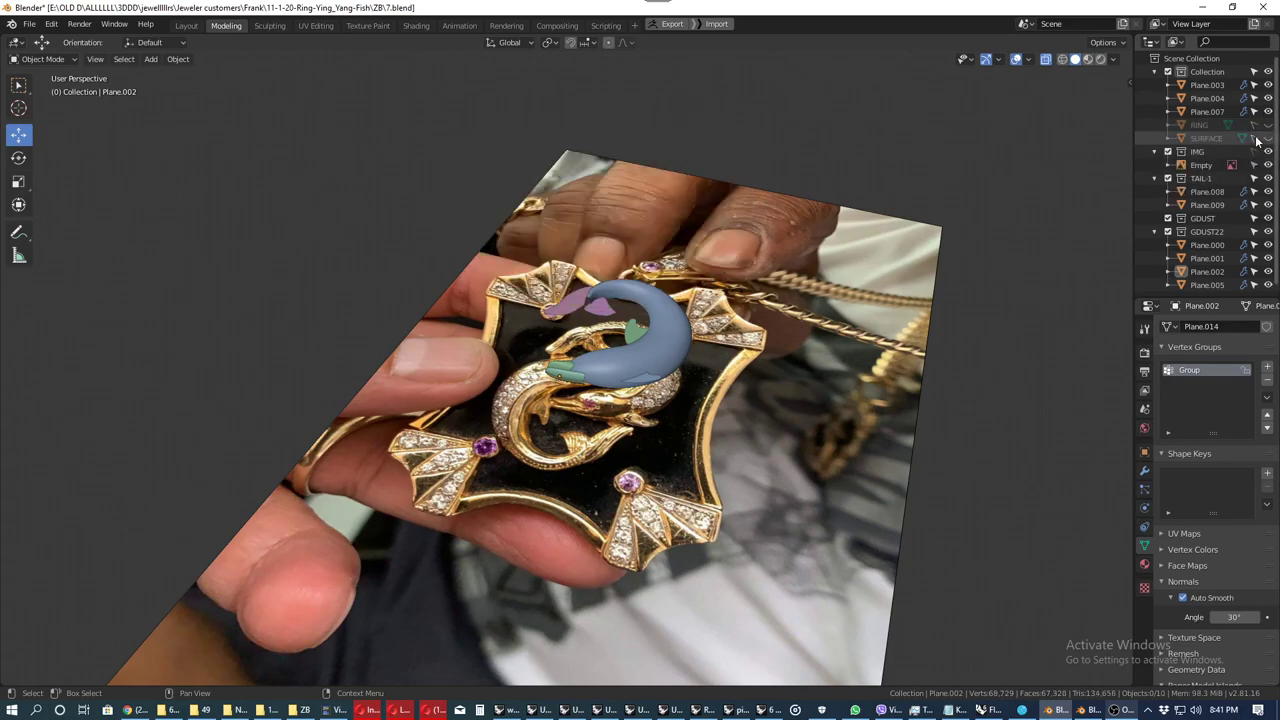
{"action": "mouse_move", "coordinate": [560, 400]}
{"action": "middle_mouse_down"}
{"action": "mouse_move", "coordinate": [641, 340]}
{"action": "mouse_move", "coordinate": [584, 363]}
{"action": "mouse_move", "coordinate": [683, 312]}
{"action": "mouse_move", "coordinate": [616, 384]}
{"action": "middle_mouse_up"}
{"action": "scroll", "coordinate": [571, 383], "scroll_direction": "up", "scroll_amount": 2}
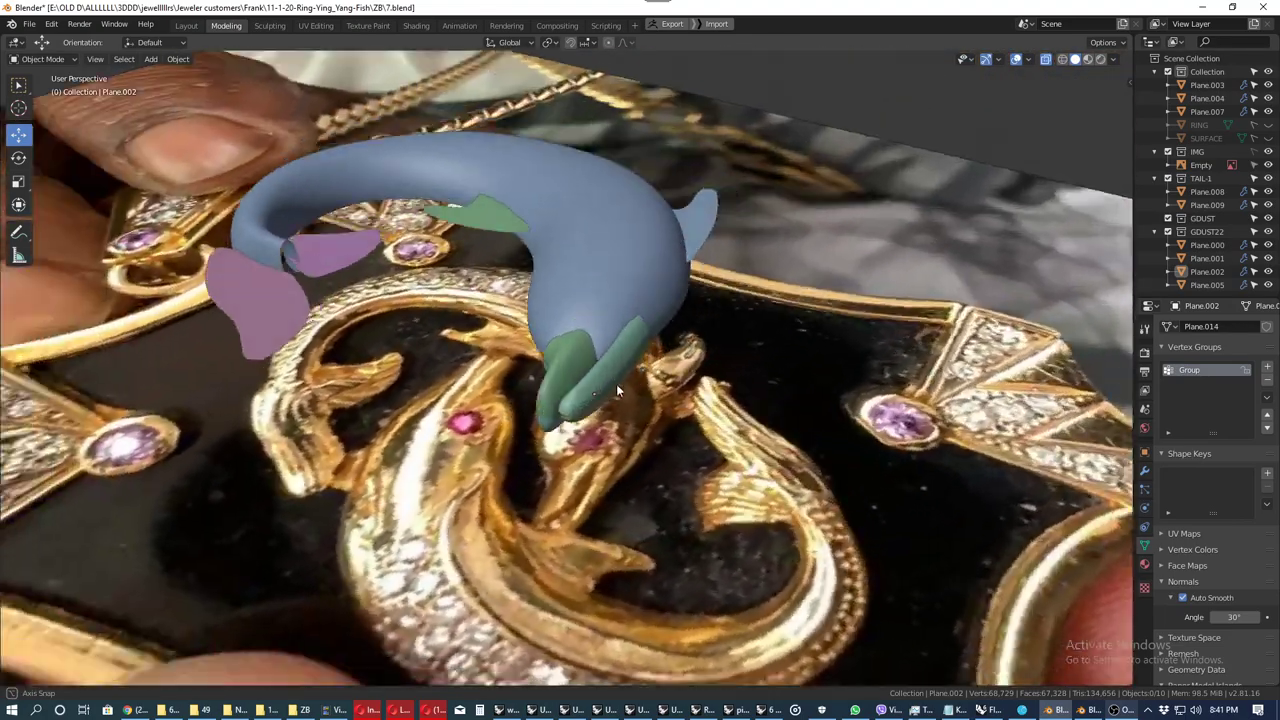
{"action": "scroll", "coordinate": [491, 481], "scroll_direction": "up", "scroll_amount": 3}
{"action": "middle_click_drag", "start_coordinate": [491, 481], "coordinate": [521, 438]}
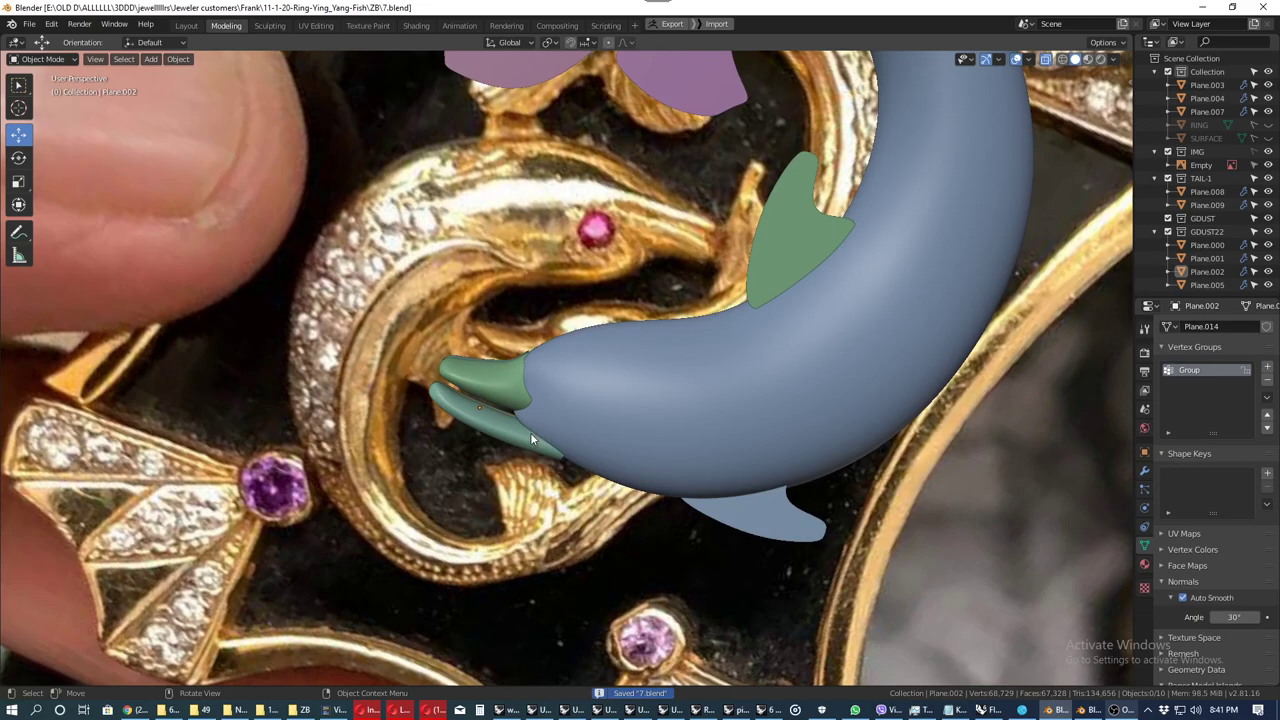
{"action": "scroll", "coordinate": [530, 438], "scroll_direction": "down", "scroll_amount": 2}
{"action": "scroll", "coordinate": [568, 400], "scroll_direction": "down", "scroll_amount": 2}
{"action": "scroll", "coordinate": [530, 385], "scroll_direction": "down", "scroll_amount": 3}
{"action": "mouse_move", "coordinate": [608, 416]}
{"action": "middle_mouse_down"}
{"action": "mouse_move", "coordinate": [646, 352]}
{"action": "mouse_move", "coordinate": [606, 308]}
{"action": "mouse_move", "coordinate": [579, 348]}
{"action": "mouse_move", "coordinate": [666, 472]}
{"action": "middle_mouse_up"}
{"action": "scroll", "coordinate": [655, 455], "scroll_direction": "up", "scroll_amount": 2}
Step: Select the lower fin and reposition it in top view to match the reference
{"action": "scroll", "coordinate": [630, 430], "scroll_direction": "up", "scroll_amount": 1}
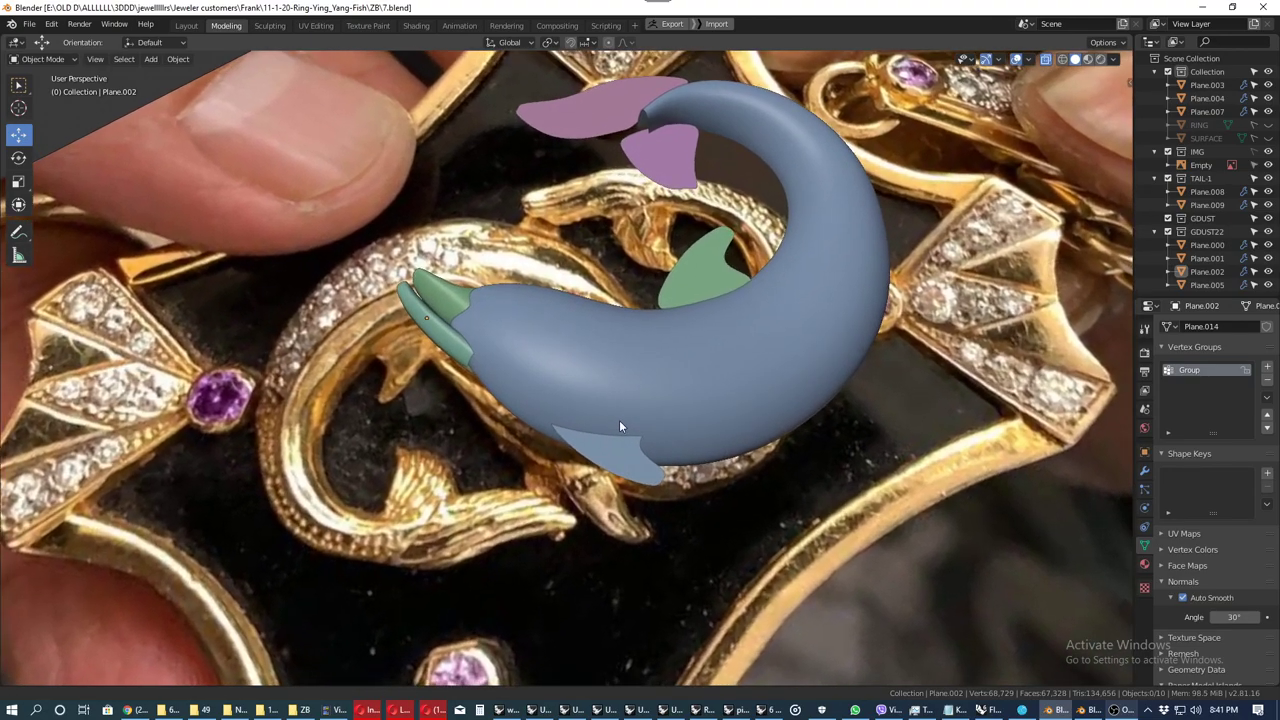
{"action": "middle_click_drag", "start_coordinate": [619, 427], "coordinate": [622, 442]}
{"action": "left_click", "coordinate": [622, 442]}
{"action": "scroll", "coordinate": [605, 400], "scroll_direction": "up", "scroll_amount": 1}
{"action": "scroll", "coordinate": [595, 395], "scroll_direction": "up", "scroll_amount": 1}
{"action": "scroll", "coordinate": [596, 416], "scroll_direction": "up", "scroll_amount": 2}
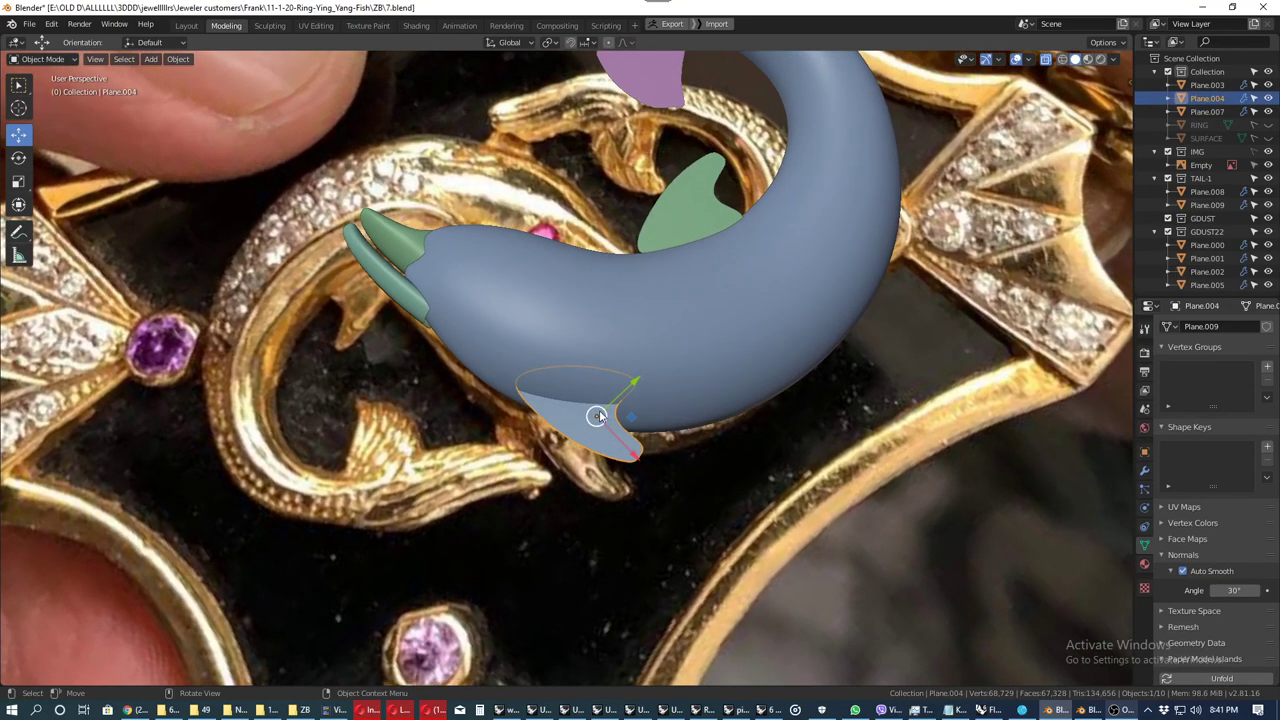
{"action": "key", "text": "KP_7"}
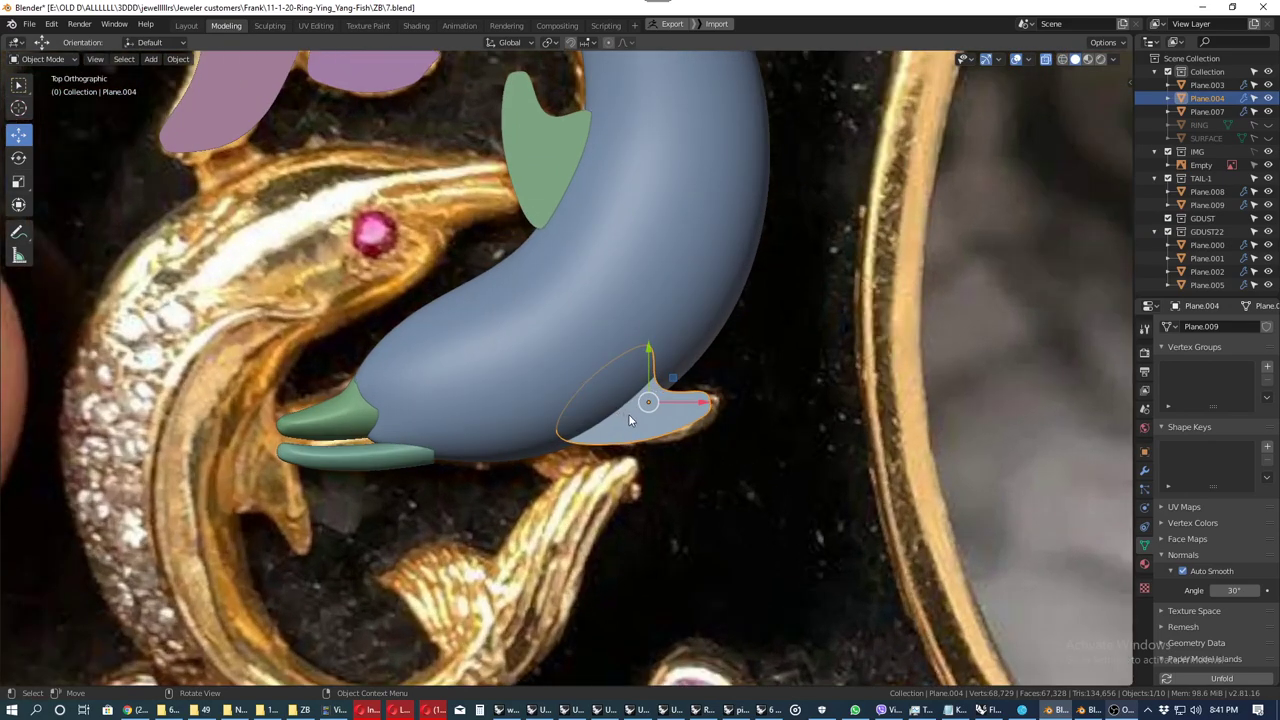
{"action": "key", "text": "g"}
{"action": "left_click", "coordinate": [641, 420]}
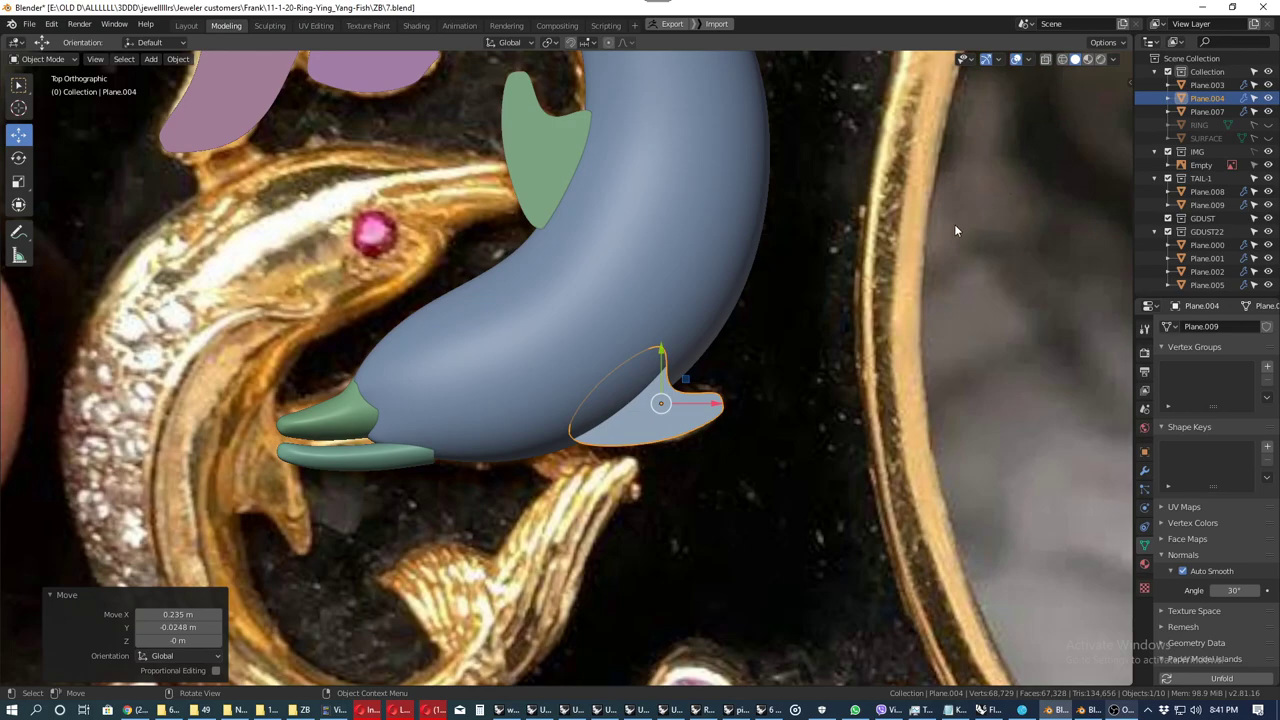
{"action": "left_click", "coordinate": [897, 212]}
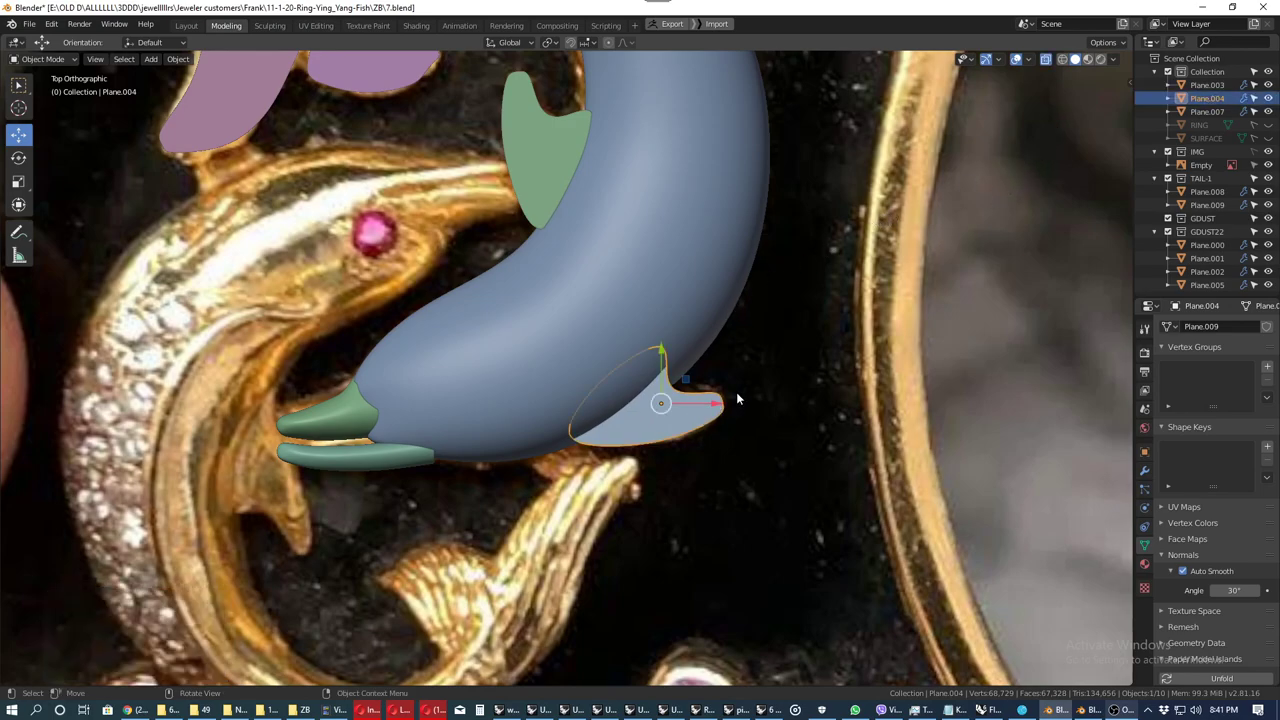
Step: With X-ray on, edit the fin mesh and raise its selected faces upward
{"action": "left_click", "coordinate": [1112, 59]}
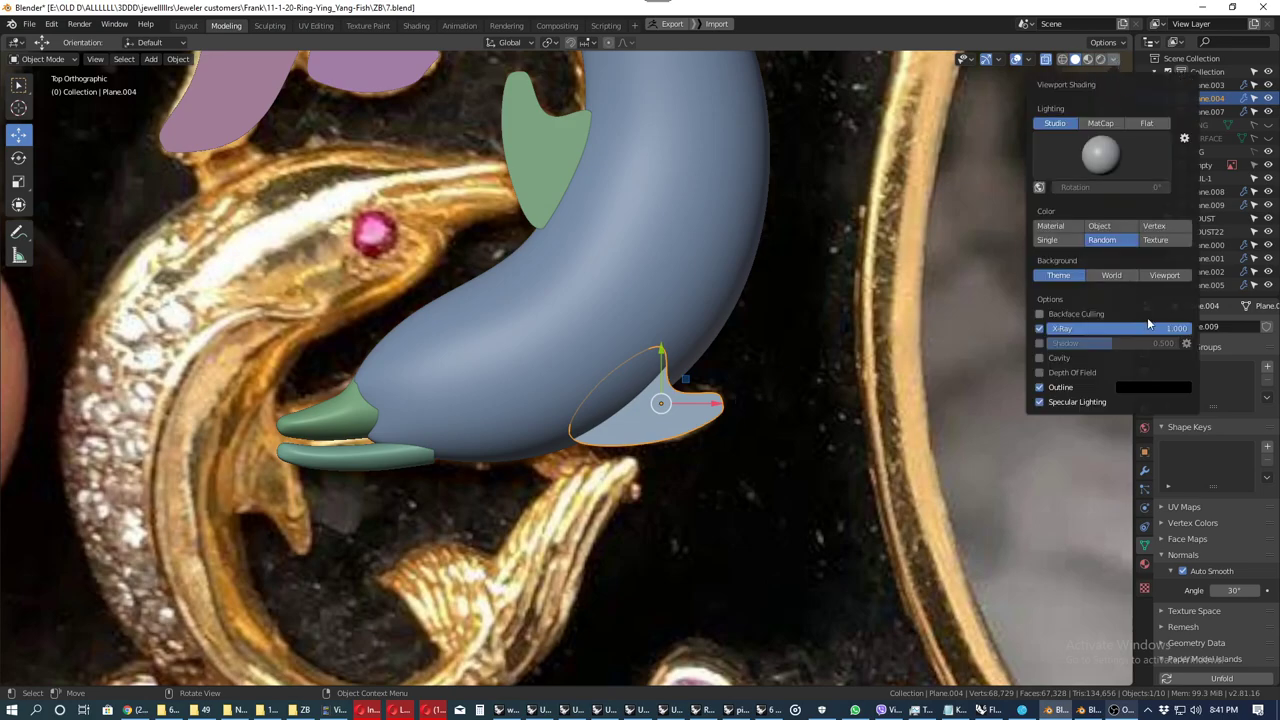
{"action": "key", "text": "alt+z"}
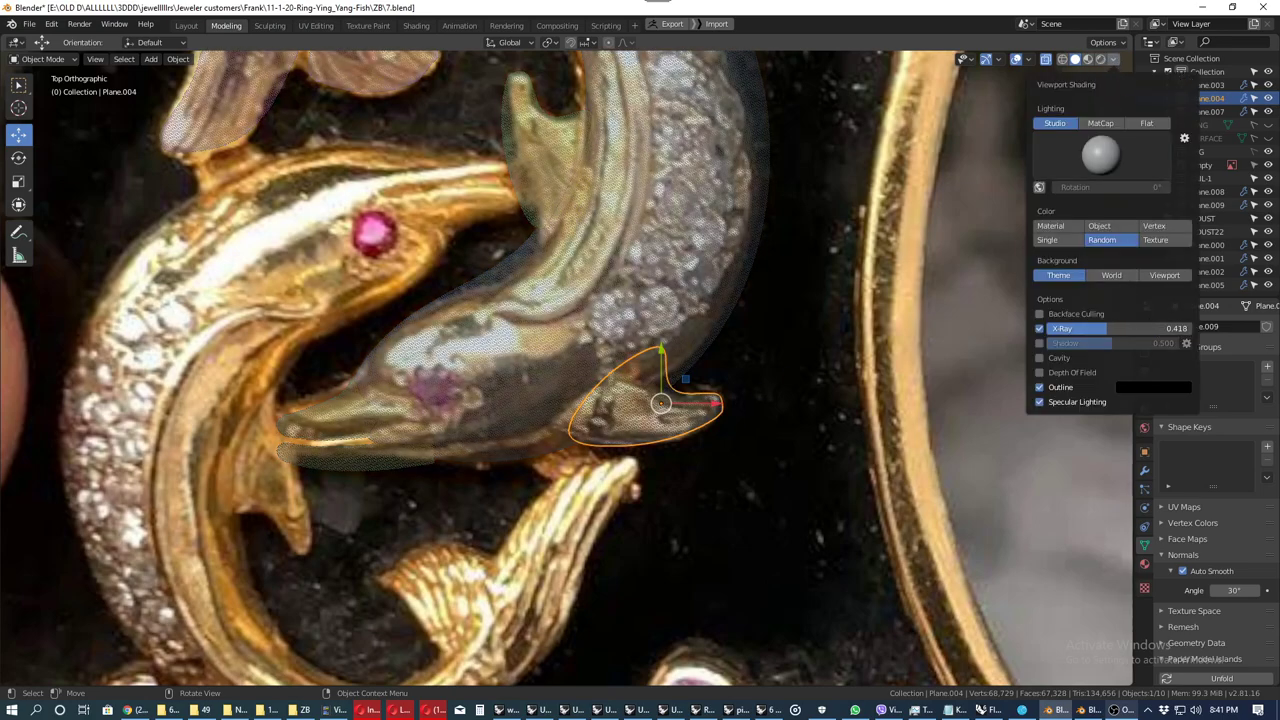
{"action": "key", "text": "Tab"}
{"action": "scroll", "coordinate": [636, 436], "scroll_direction": "up", "scroll_amount": 1}
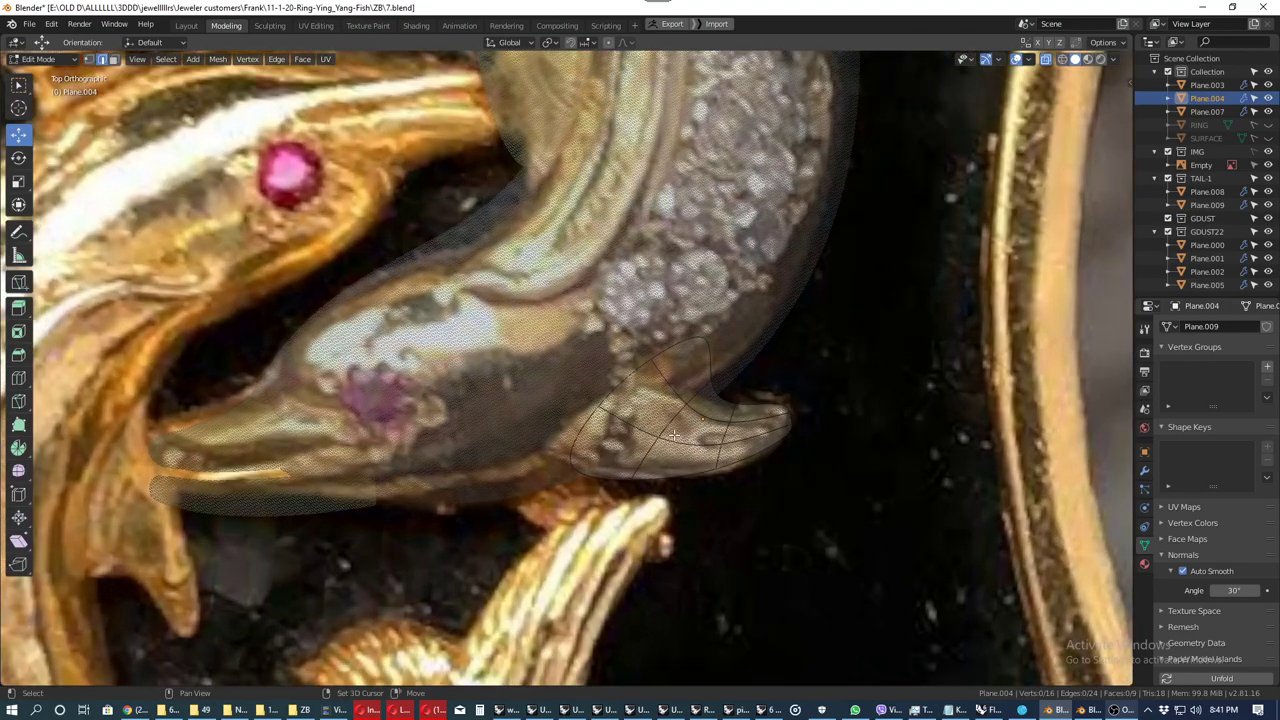
{"action": "scroll", "coordinate": [648, 374], "scroll_direction": "up", "scroll_amount": 1}
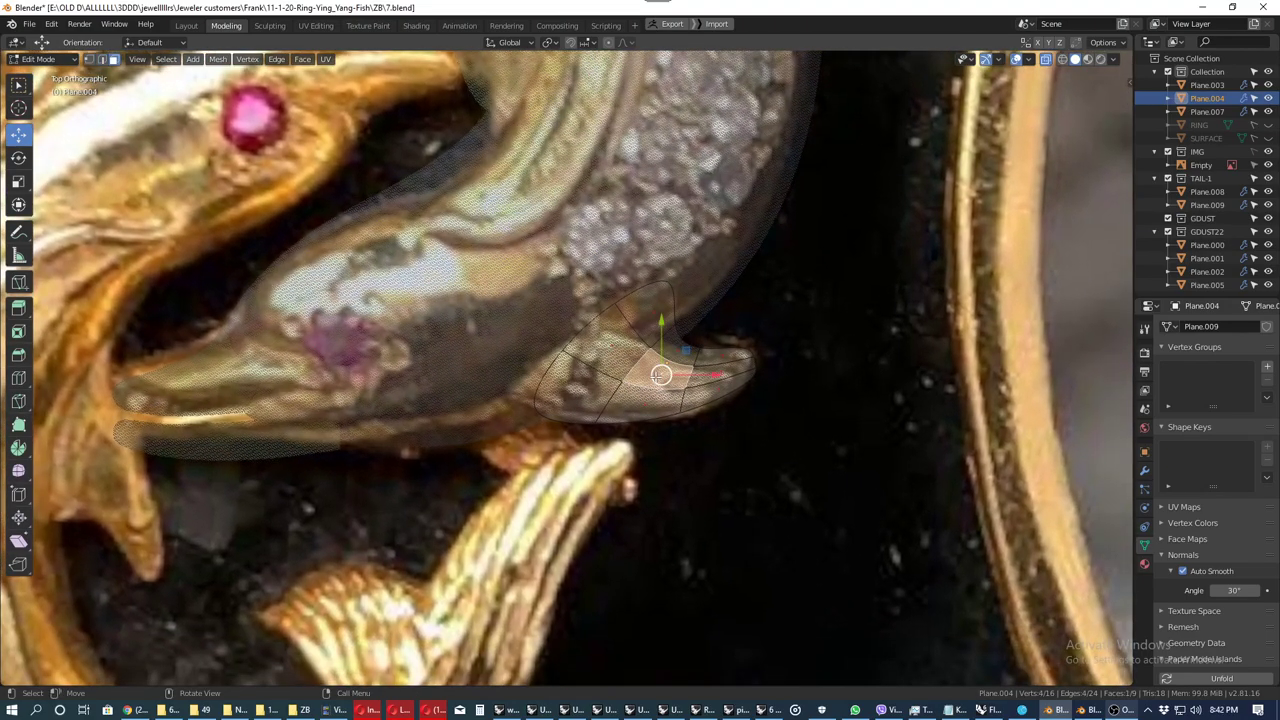
{"action": "left_click", "coordinate": [634, 375], "text": "shift"}
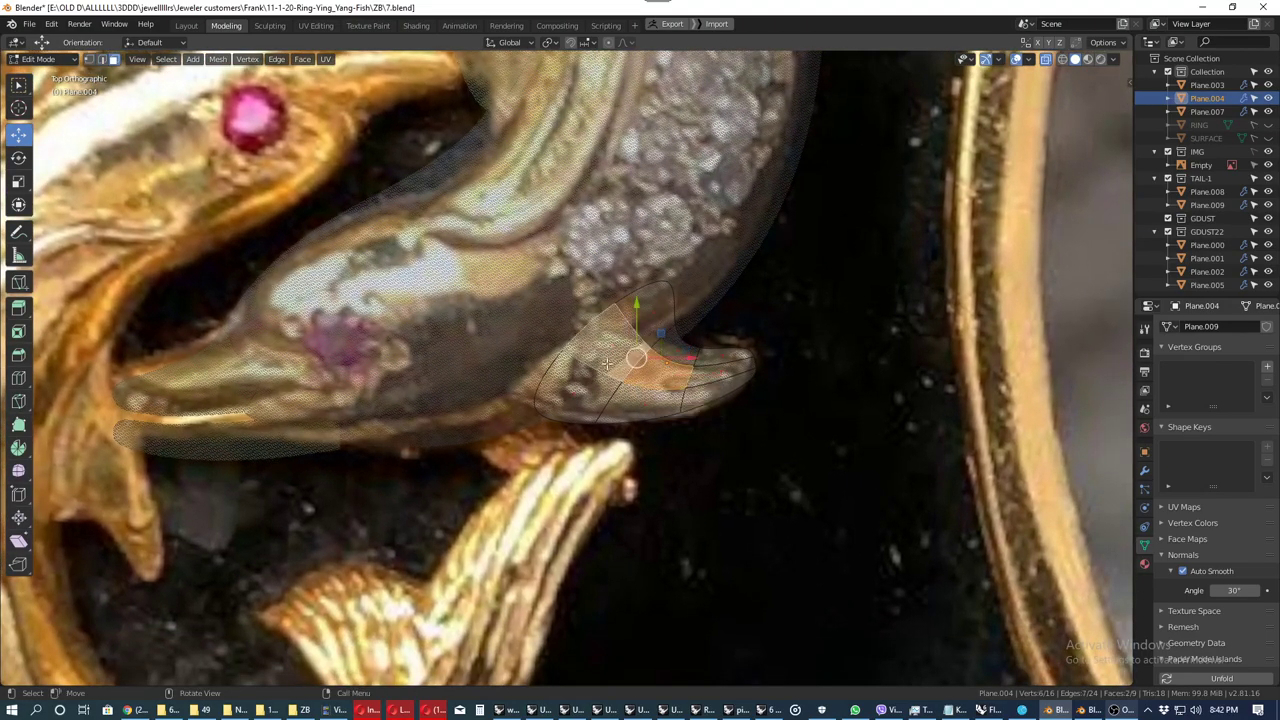
{"action": "middle_click_drag", "start_coordinate": [634, 375], "coordinate": [633, 161]}
{"action": "left_click_drag", "start_coordinate": [612, 157], "coordinate": [617, 137]}
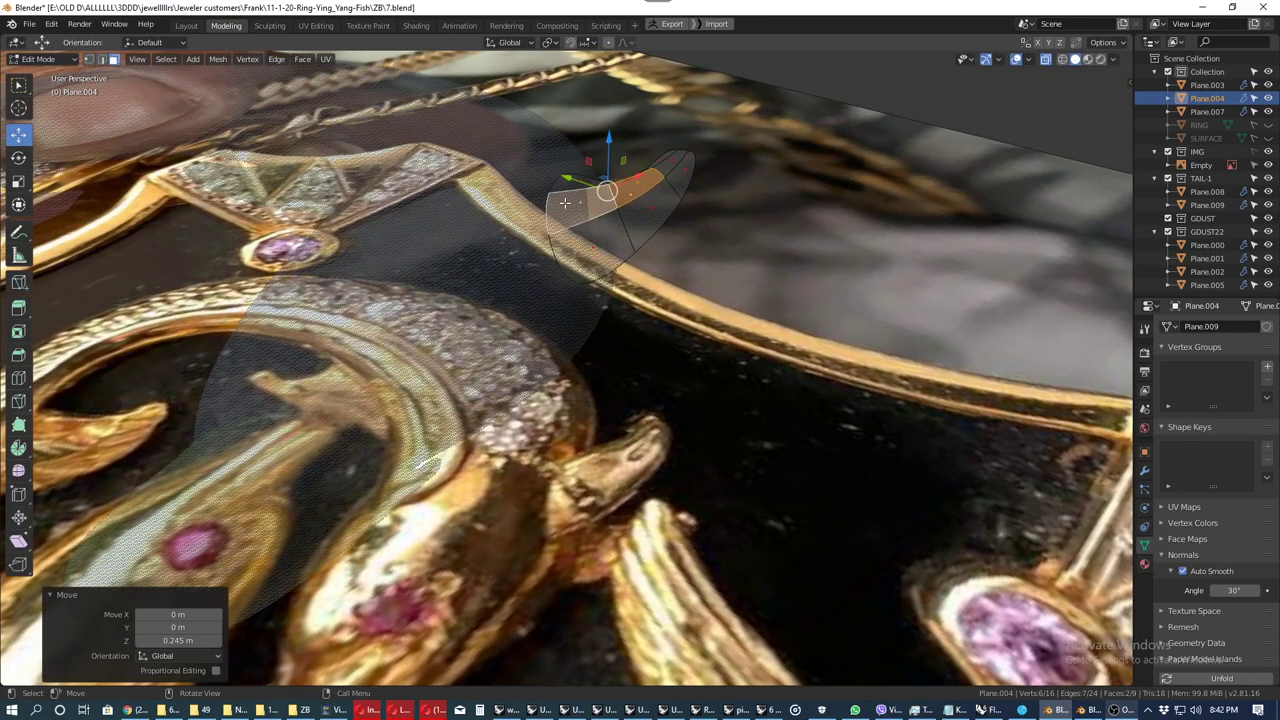
Step: Raise the fin tip edge 0.465 m along Z
{"action": "key", "text": "2"}
{"action": "left_click", "coordinate": [545, 211]}
{"action": "middle_click_drag", "start_coordinate": [545, 211], "coordinate": [577, 213]}
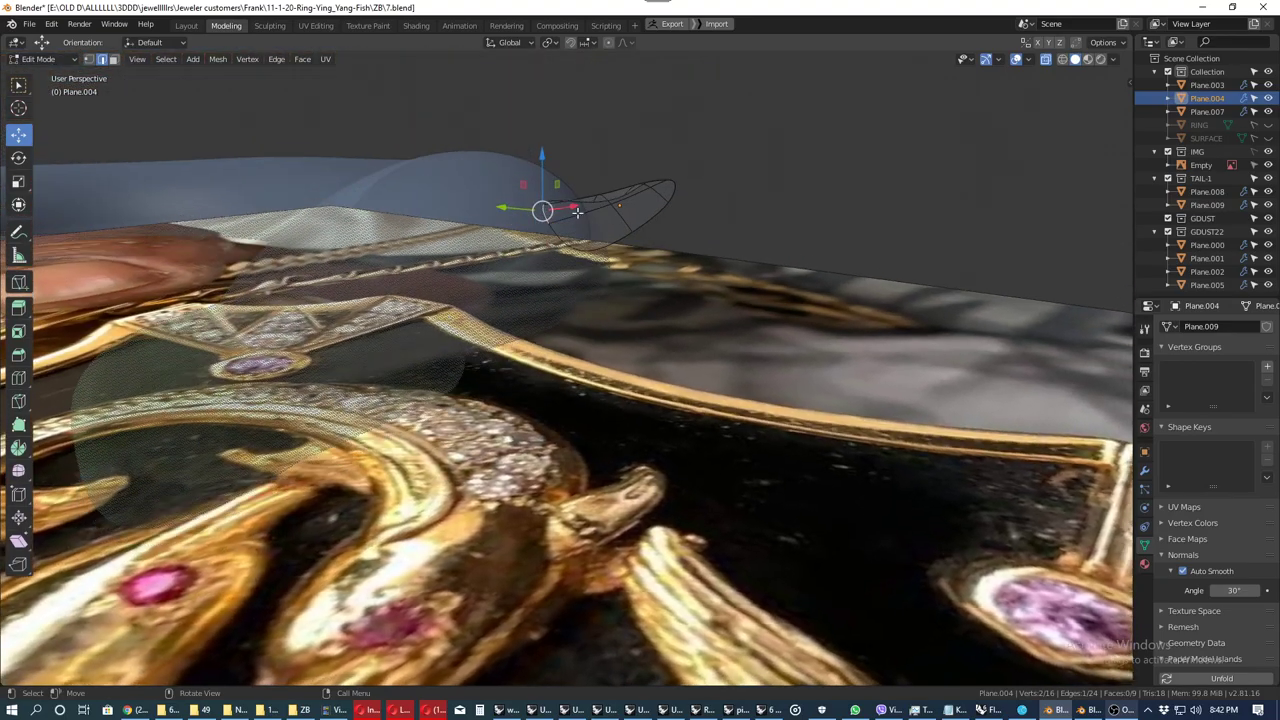
{"action": "left_click_drag", "start_coordinate": [543, 157], "coordinate": [543, 128]}
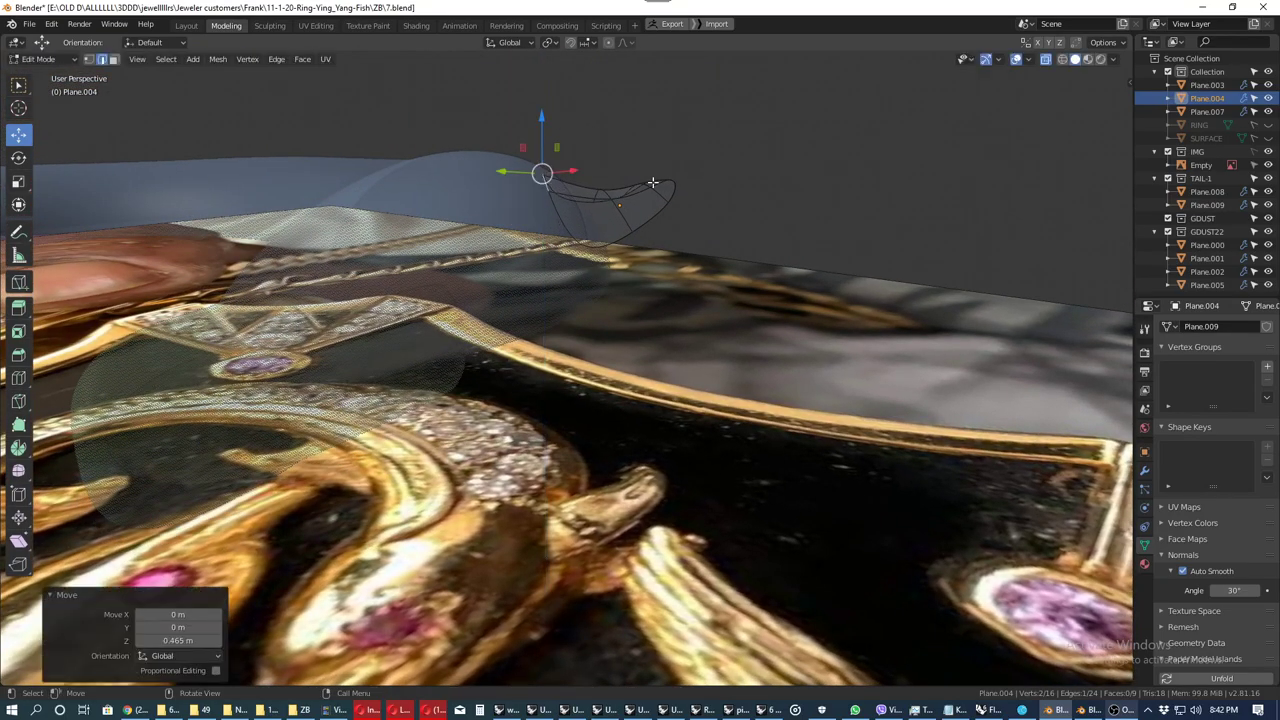
{"action": "mouse_move", "coordinate": [543, 171]}
{"action": "middle_mouse_down"}
{"action": "mouse_move", "coordinate": [610, 171]}
{"action": "mouse_move", "coordinate": [564, 210]}
{"action": "mouse_move", "coordinate": [494, 191]}
{"action": "mouse_move", "coordinate": [509, 229]}
{"action": "mouse_move", "coordinate": [632, 302]}
{"action": "mouse_move", "coordinate": [719, 328]}
{"action": "mouse_move", "coordinate": [721, 304]}
{"action": "mouse_move", "coordinate": [596, 289]}
{"action": "middle_mouse_up"}
Step: Turn off X-ray and fine-tune the fin tip height to about 0.196 m
{"action": "key", "text": "alt+z"}
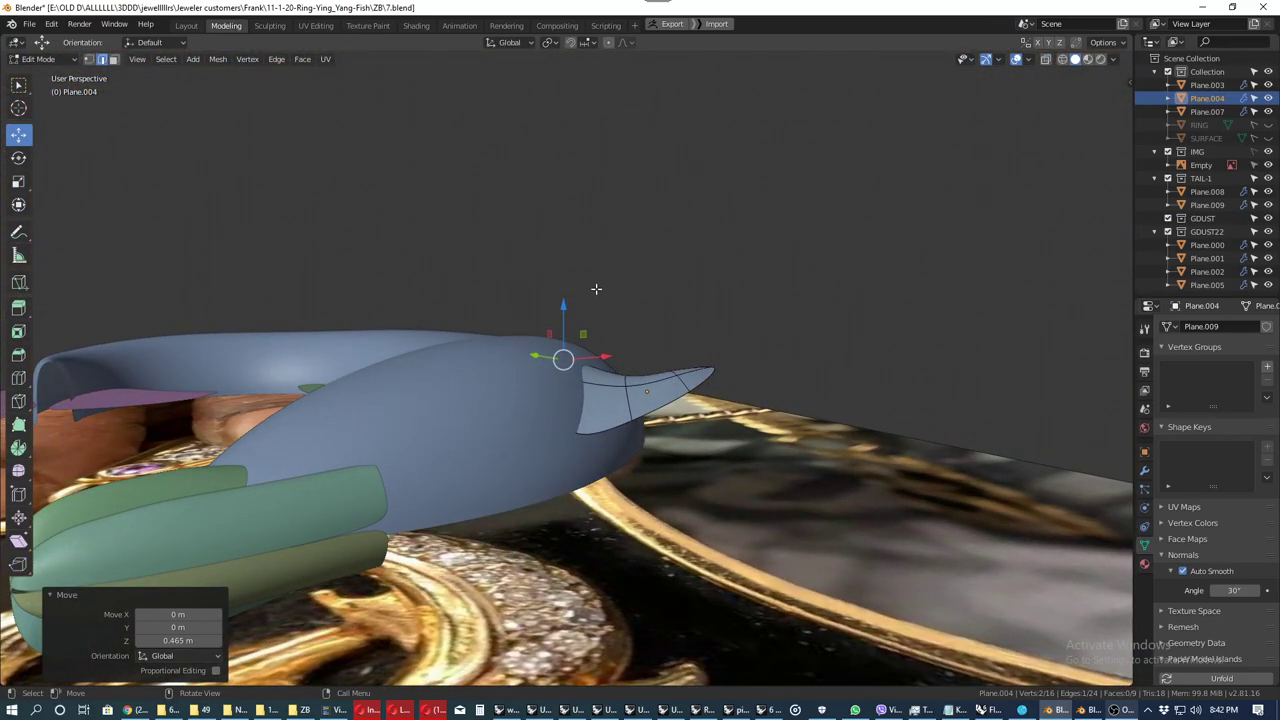
{"action": "left_click_drag", "start_coordinate": [566, 302], "coordinate": [568, 289]}
{"action": "mouse_move", "coordinate": [568, 289]}
{"action": "middle_mouse_down"}
{"action": "mouse_move", "coordinate": [728, 348]}
{"action": "mouse_move", "coordinate": [736, 334]}
{"action": "mouse_move", "coordinate": [707, 310]}
{"action": "middle_mouse_up"}
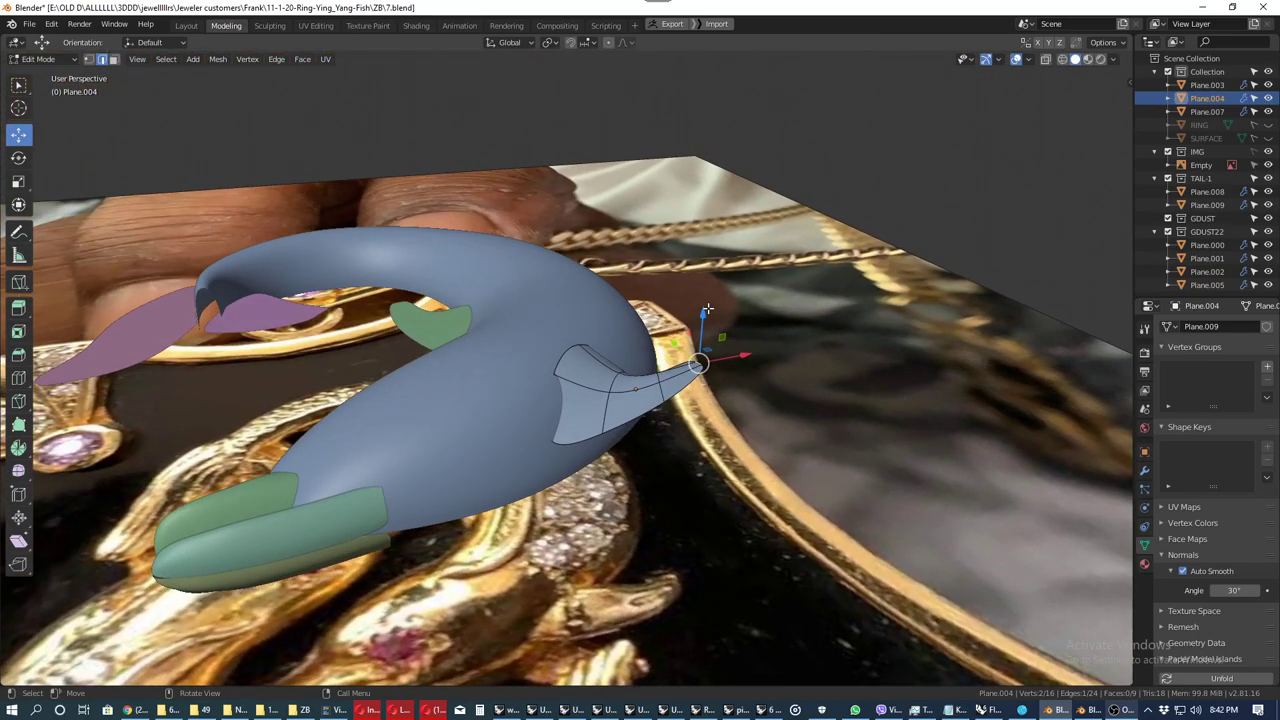
{"action": "left_click_drag", "start_coordinate": [664, 326], "coordinate": [667, 336]}
{"action": "middle_click_drag", "start_coordinate": [690, 370], "coordinate": [730, 376]}
{"action": "scroll", "coordinate": [697, 359], "scroll_direction": "up", "scroll_amount": 5}
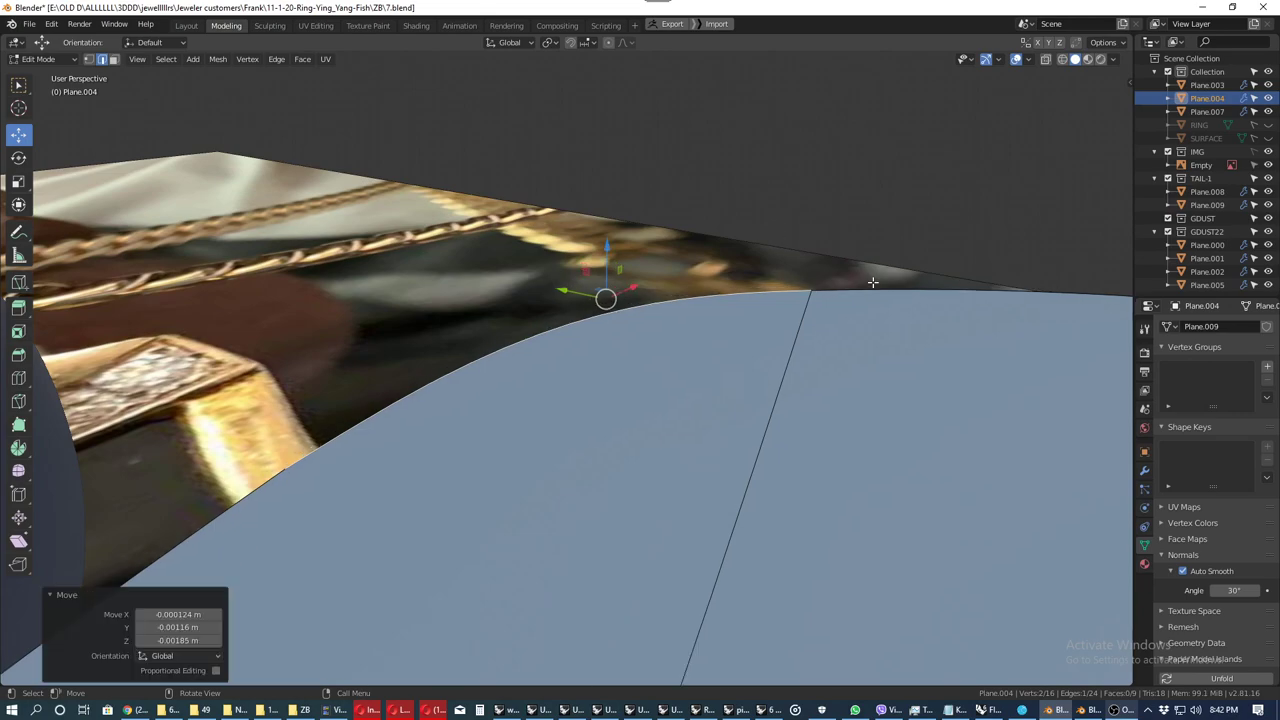
{"action": "scroll", "coordinate": [677, 300], "scroll_direction": "down", "scroll_amount": 2}
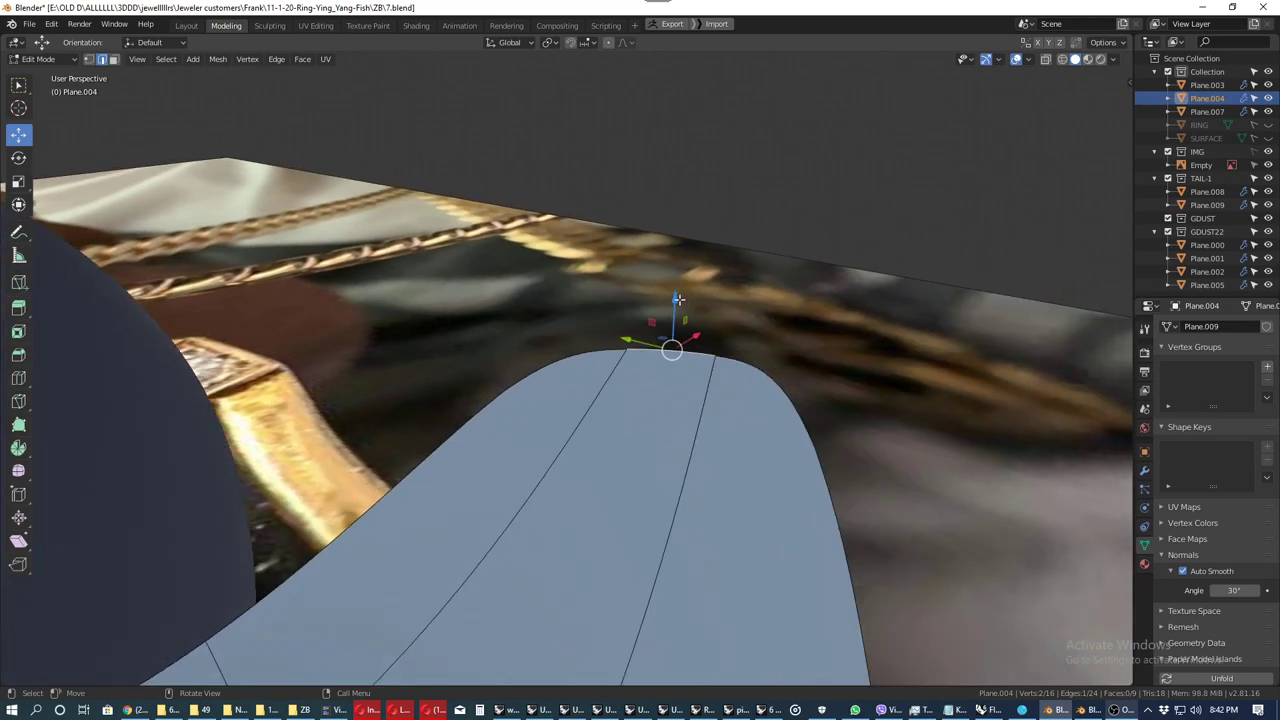
{"action": "left_click_drag", "start_coordinate": [678, 300], "coordinate": [679, 313]}
Step: Isolate the fin in local view and lower its tip slightly along Z
{"action": "key", "text": "slash"}
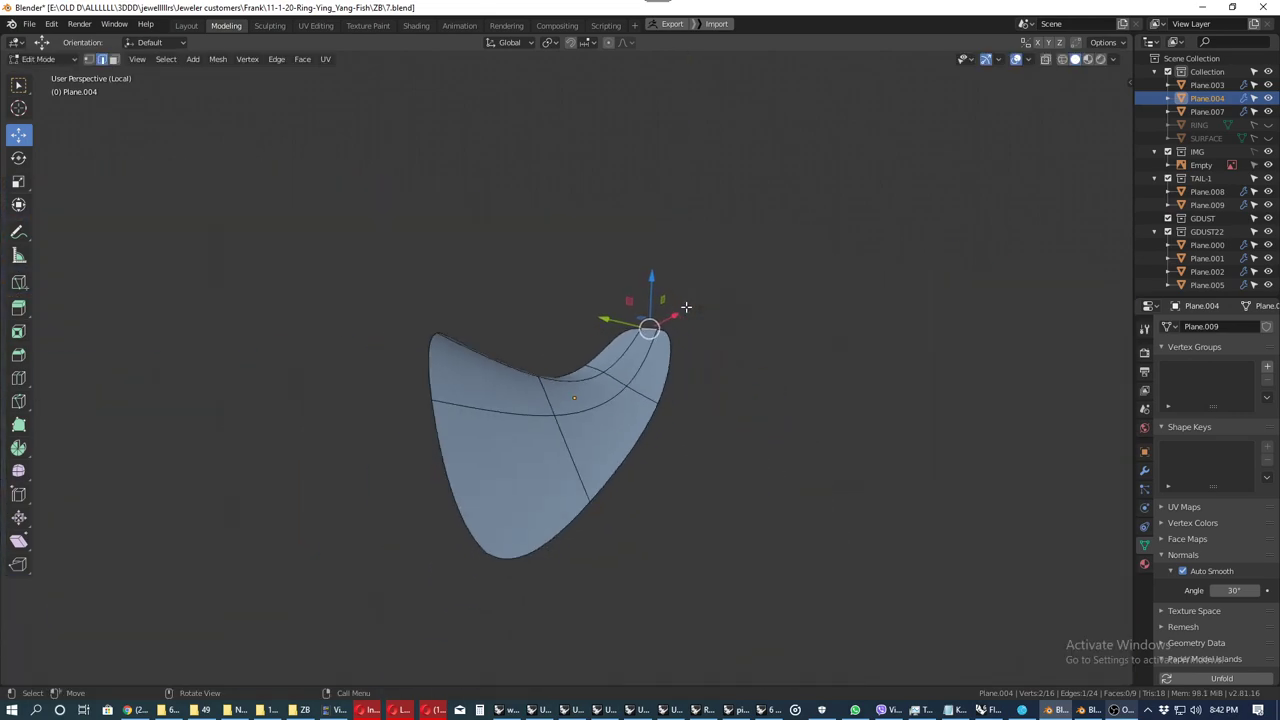
{"action": "middle_click_drag", "start_coordinate": [683, 307], "coordinate": [745, 320]}
{"action": "left_click_drag", "start_coordinate": [727, 319], "coordinate": [727, 330]}
{"action": "mouse_move", "coordinate": [714, 366]}
{"action": "middle_mouse_down"}
{"action": "mouse_move", "coordinate": [673, 389]}
{"action": "mouse_move", "coordinate": [677, 403]}
{"action": "mouse_move", "coordinate": [465, 401]}
{"action": "mouse_move", "coordinate": [705, 500]}
{"action": "mouse_move", "coordinate": [760, 391]}
{"action": "mouse_move", "coordinate": [538, 396]}
{"action": "mouse_move", "coordinate": [727, 413]}
{"action": "mouse_move", "coordinate": [571, 357]}
{"action": "mouse_move", "coordinate": [777, 371]}
{"action": "mouse_move", "coordinate": [737, 428]}
{"action": "mouse_move", "coordinate": [734, 373]}
{"action": "mouse_move", "coordinate": [733, 401]}
{"action": "mouse_move", "coordinate": [645, 462]}
{"action": "mouse_move", "coordinate": [615, 442]}
{"action": "mouse_move", "coordinate": [655, 286]}
{"action": "mouse_move", "coordinate": [407, 420]}
{"action": "mouse_move", "coordinate": [392, 411]}
{"action": "mouse_move", "coordinate": [431, 396]}
{"action": "mouse_move", "coordinate": [526, 395]}
{"action": "mouse_move", "coordinate": [448, 484]}
{"action": "mouse_move", "coordinate": [648, 436]}
{"action": "middle_mouse_up"}
Step: Exit local view and Edit Mode, then save 7.blend
{"action": "key", "text": "KP_Divide"}
{"action": "key", "text": "KP_Divide"}
{"action": "key", "text": "KP_Divide"}
{"action": "key", "text": "Tab"}
{"action": "key", "text": "ctrl+s"}
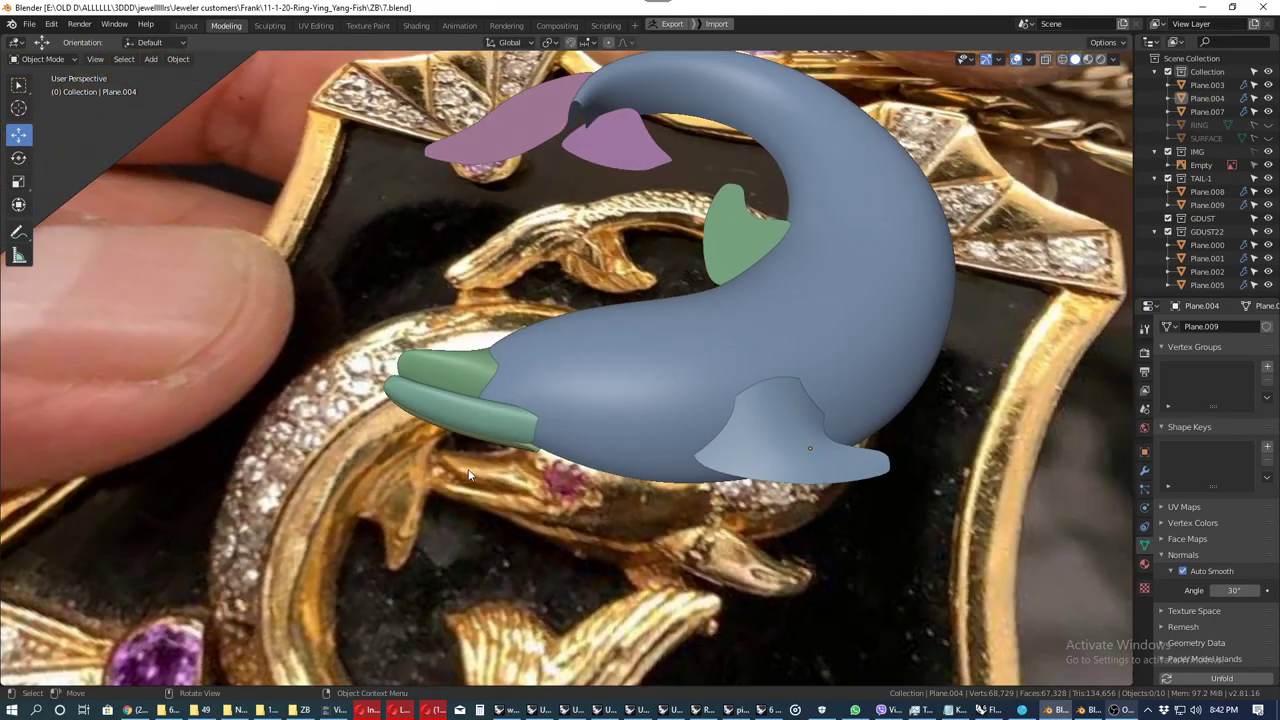